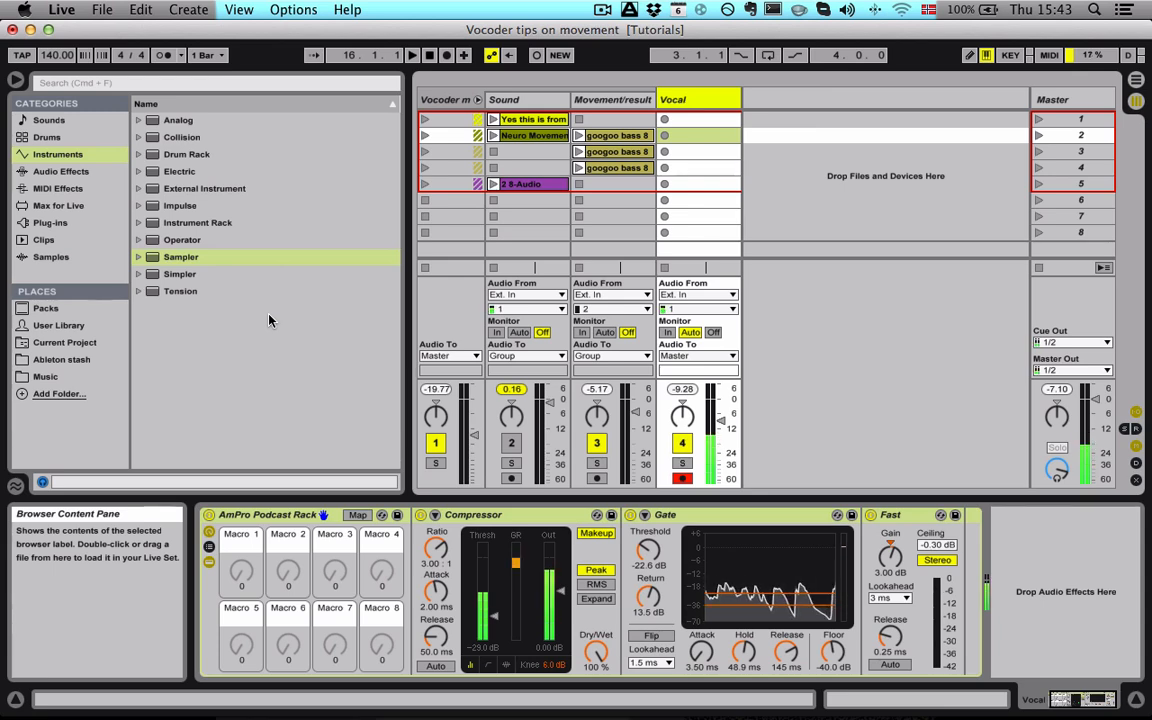
Step: Find and preview googoo bass 8.wav in the Basses folder of MakO free samples 2 within Ableton stash
left_click(61, 359)
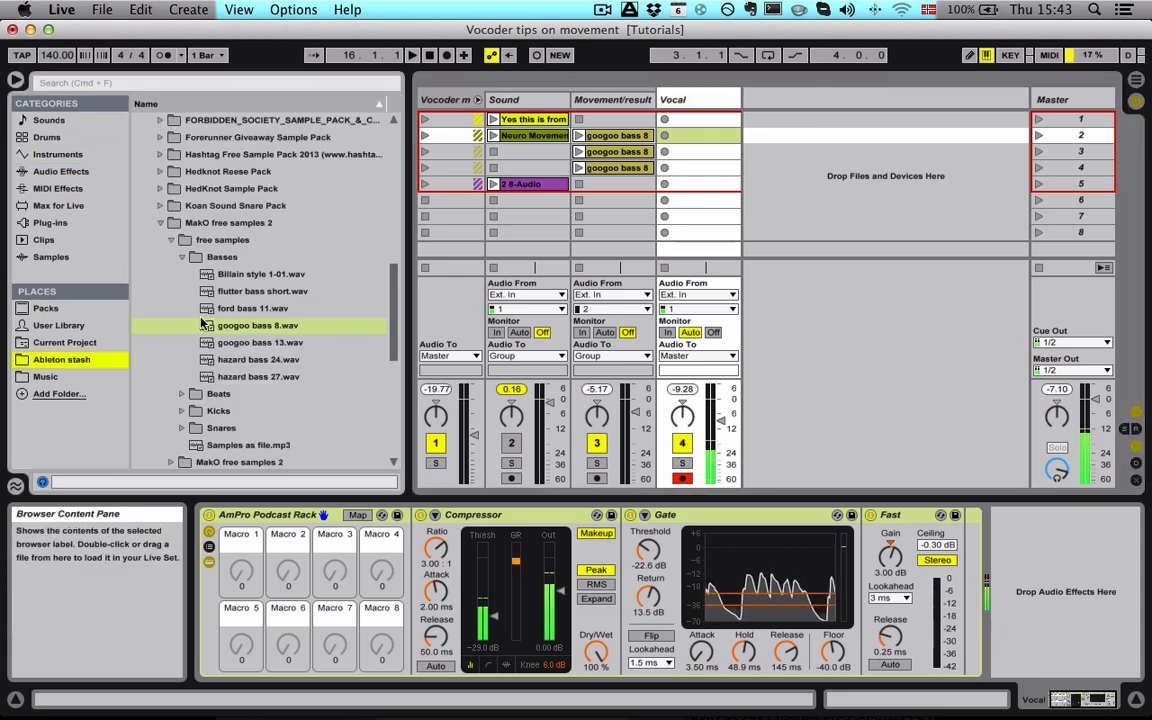
scroll(211, 274, "up", 10)
scroll(209, 280, "down", 15)
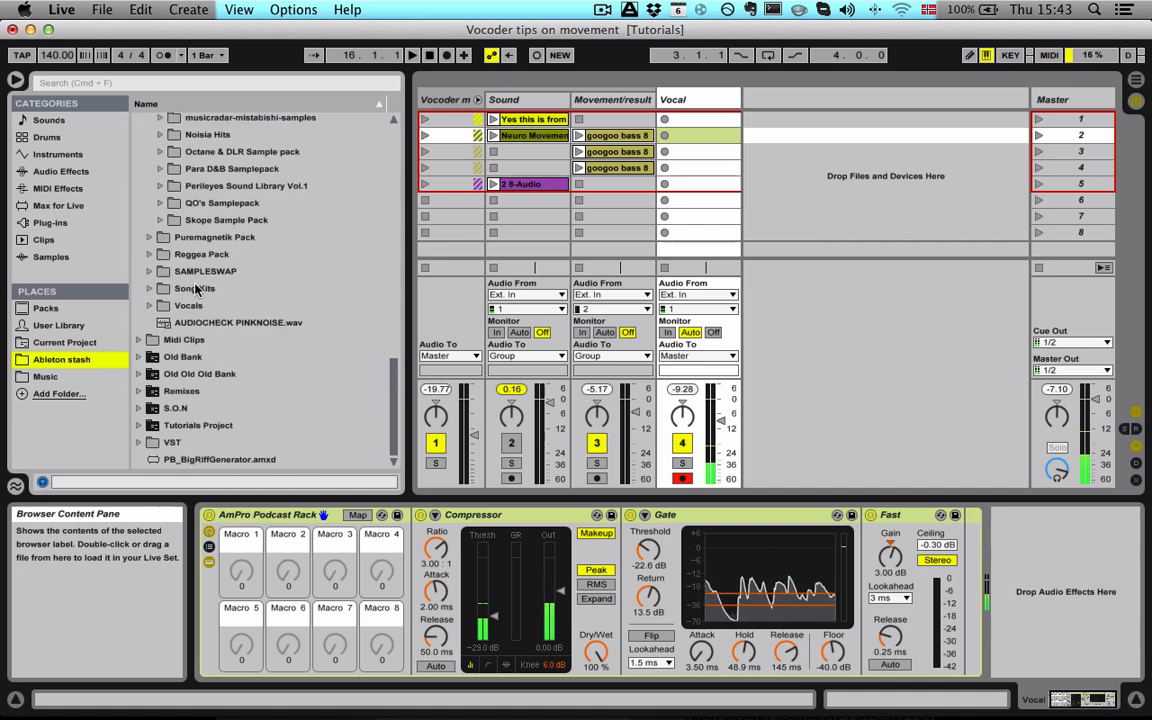
scroll(203, 288, "up", 15)
scroll(205, 287, "down", 12)
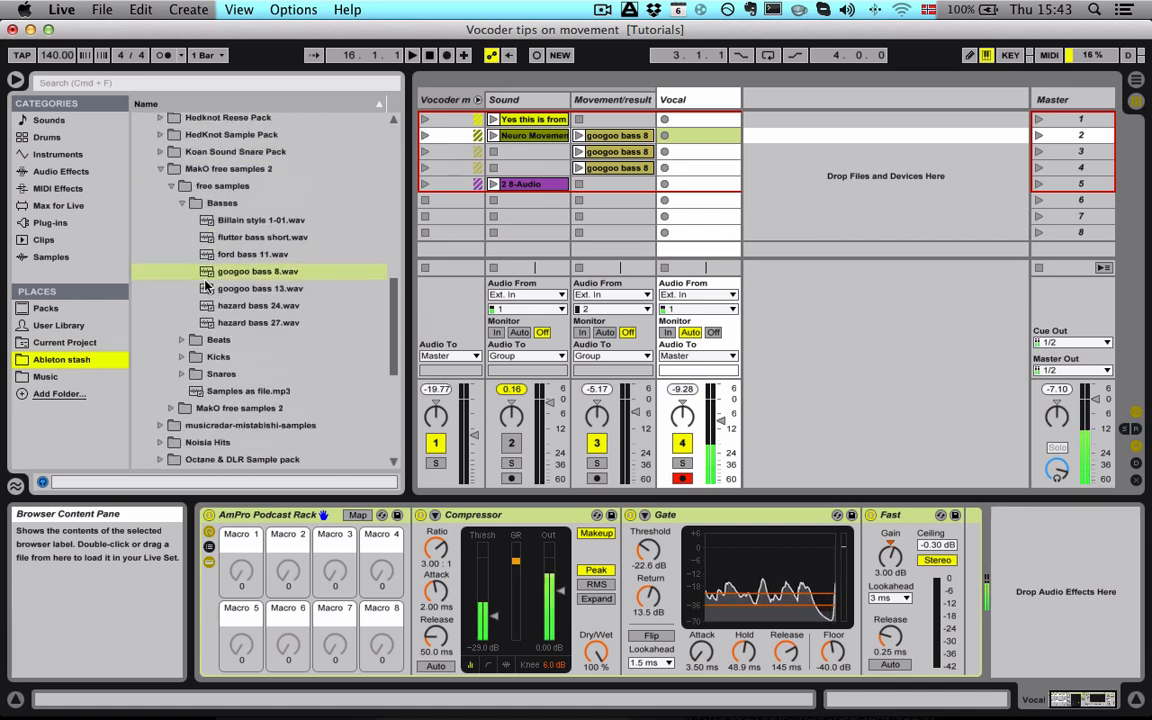
scroll(208, 287, "down", 1)
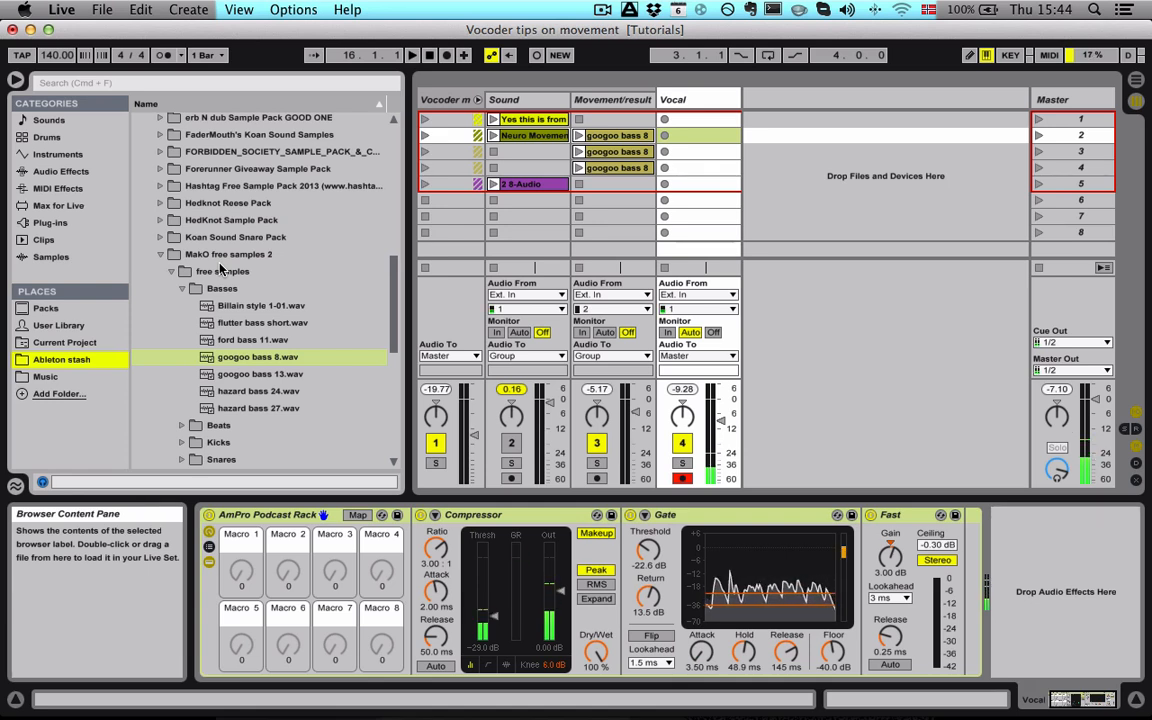
left_click(253, 359)
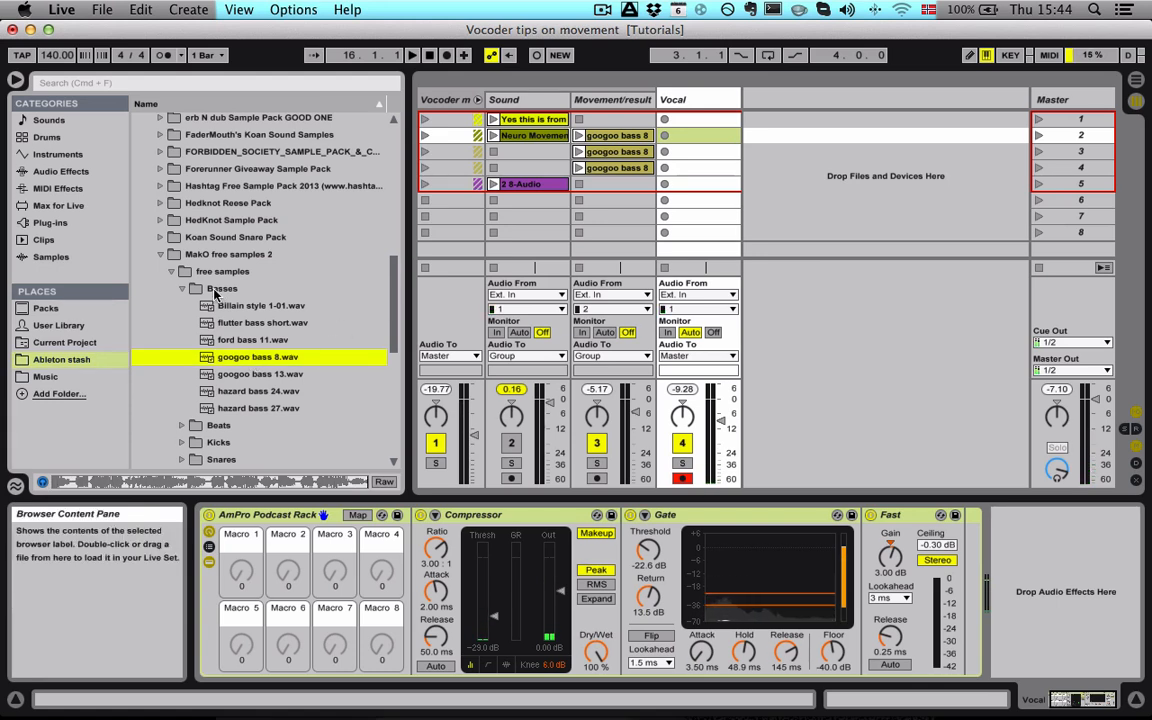
left_click(340, 290)
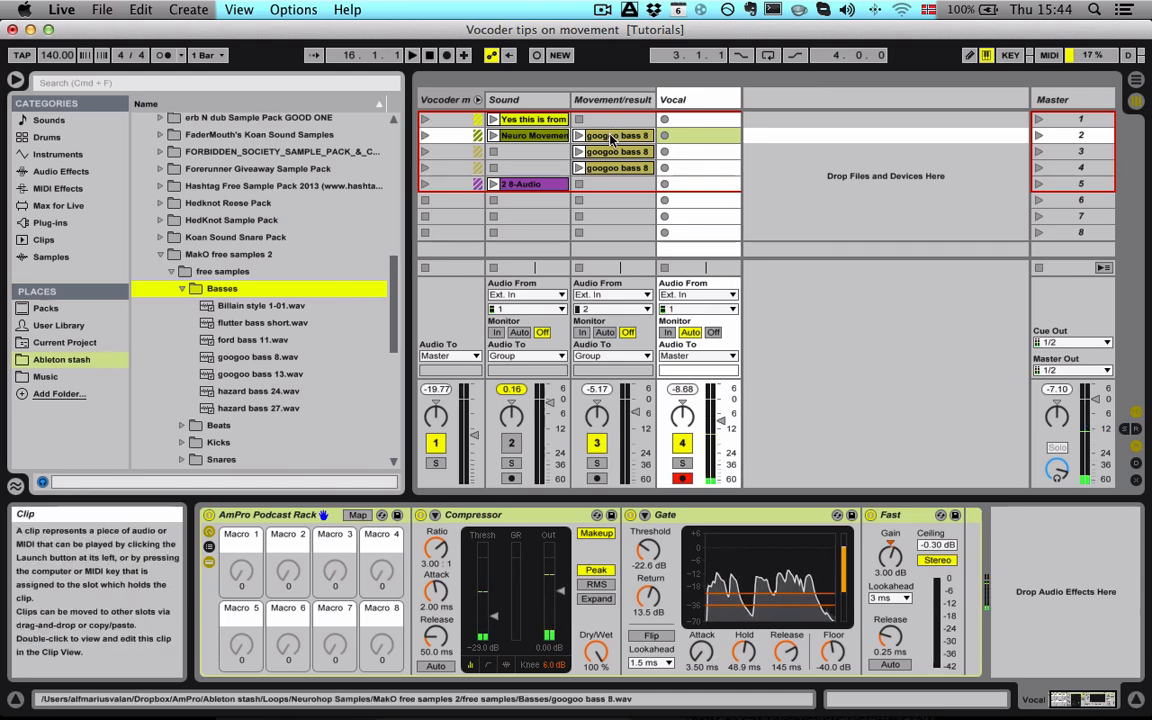
Step: Deactivate the lower chain of the Movement/result track's Audio Effect Rack, along with its Vocoder, EQ Eight and Ozone 5
left_click(612, 99)
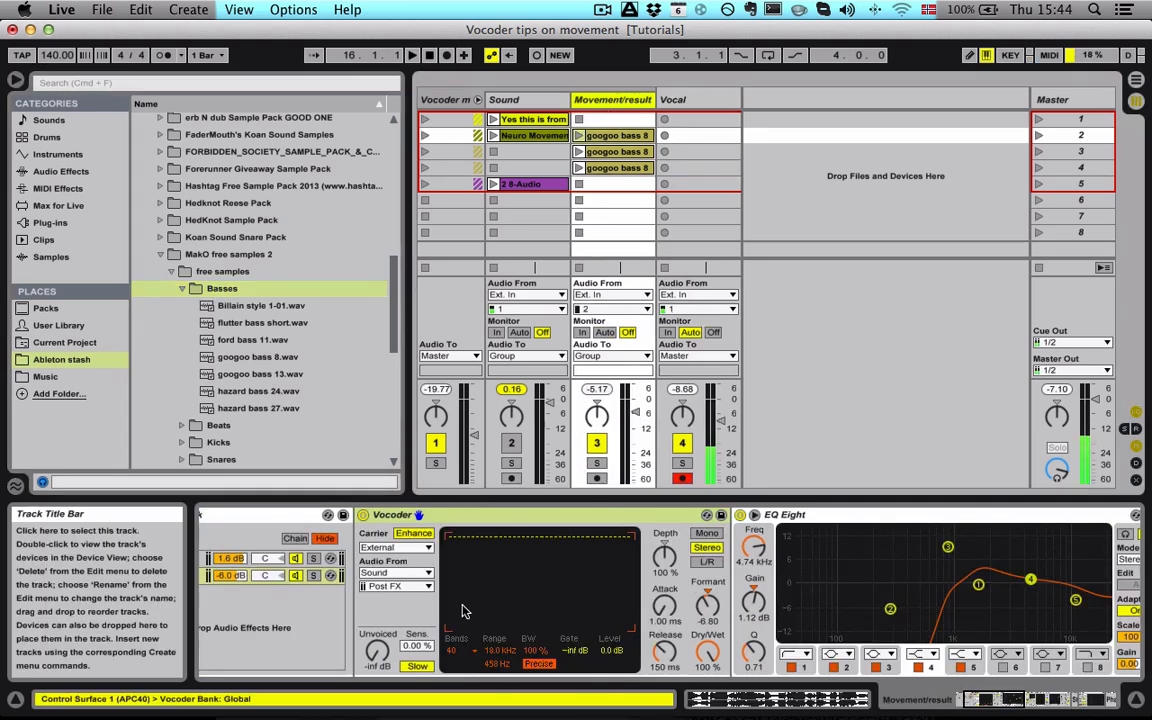
scroll(462, 611, "left", 3)
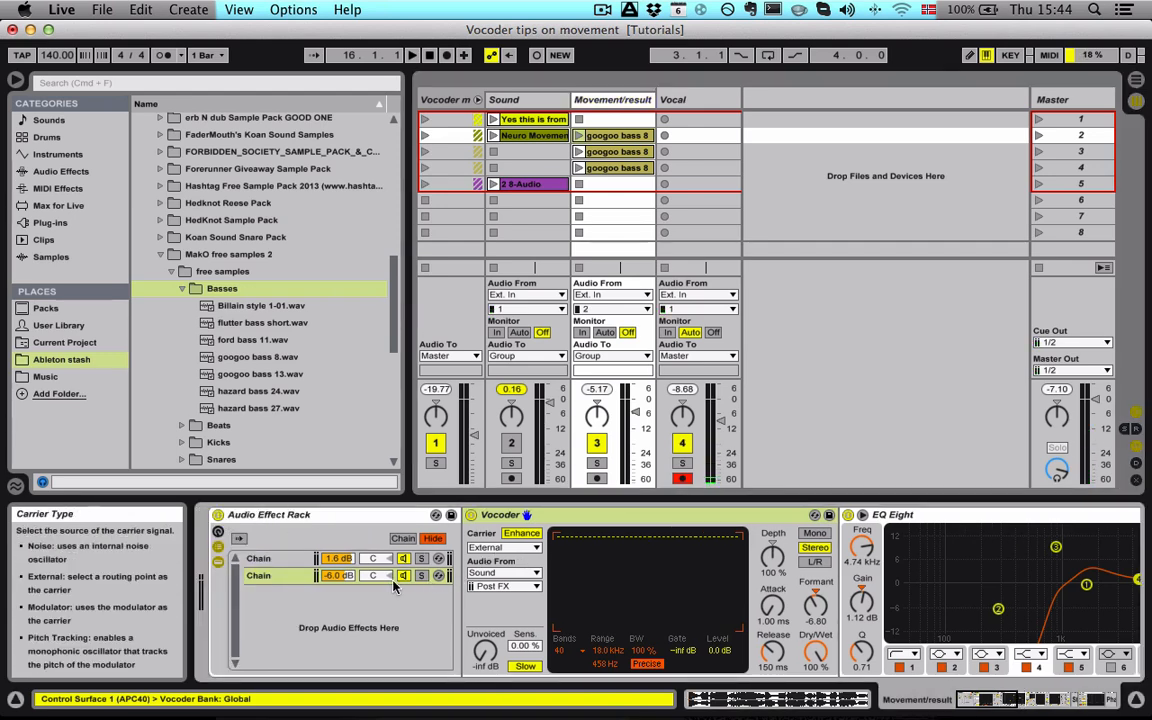
left_click(471, 514)
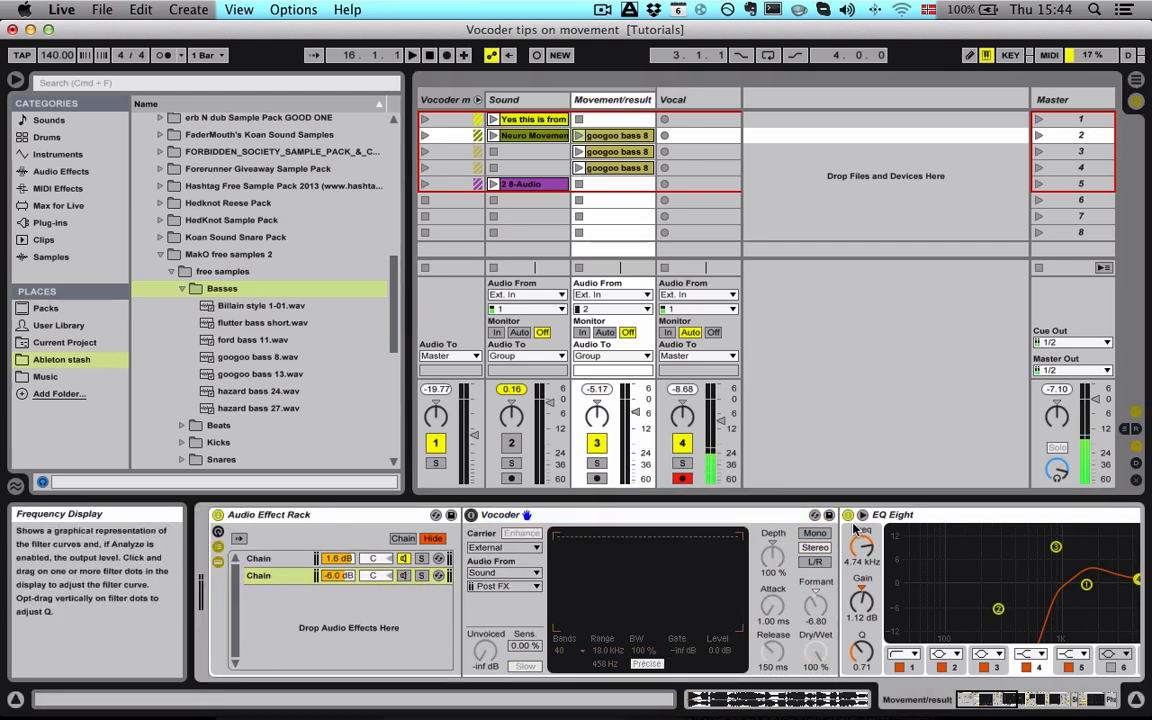
scroll(848, 516, "right", 10)
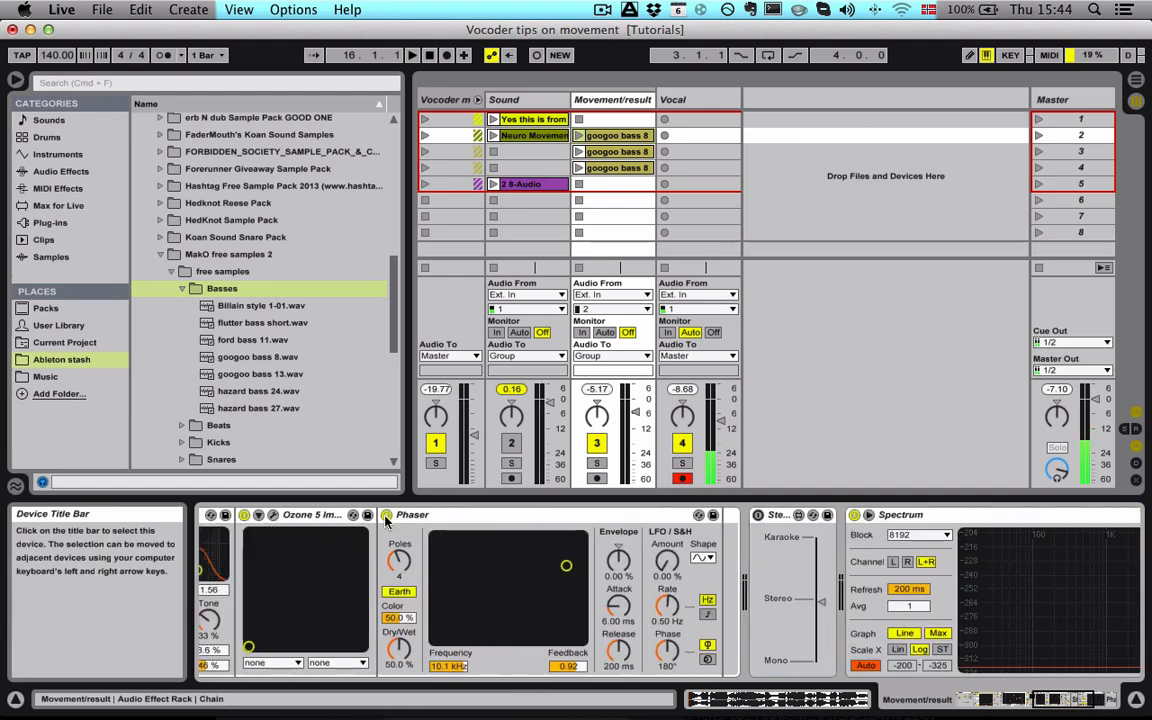
scroll(386, 520, "left", 3)
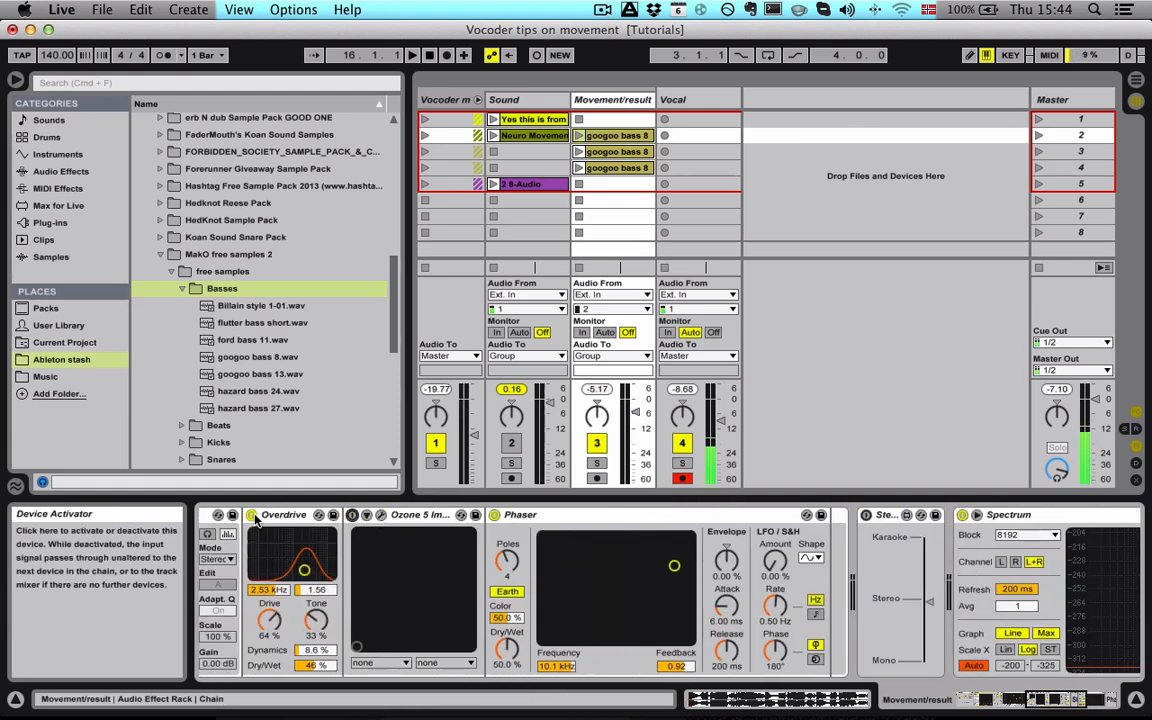
scroll(290, 560, "left", 15)
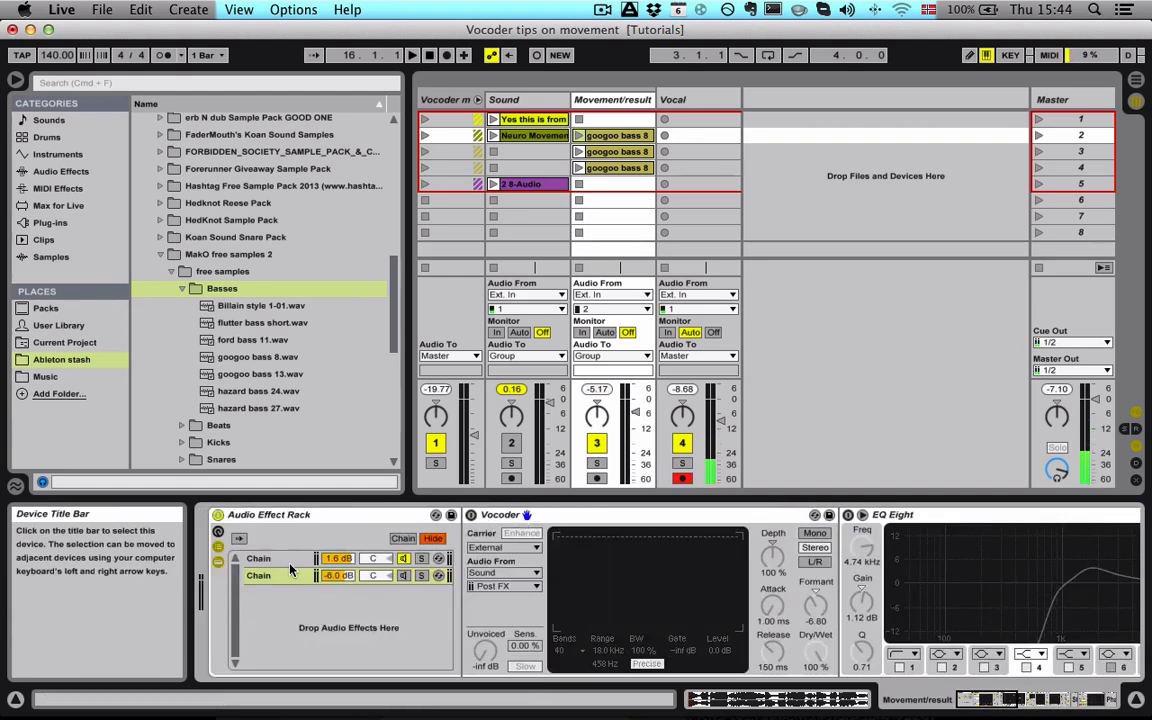
Step: Deactivate the Vocoder and EQ Eight in the upper chain of the Movement/result track's Audio Effect Rack
scroll(688, 535, "right", 6)
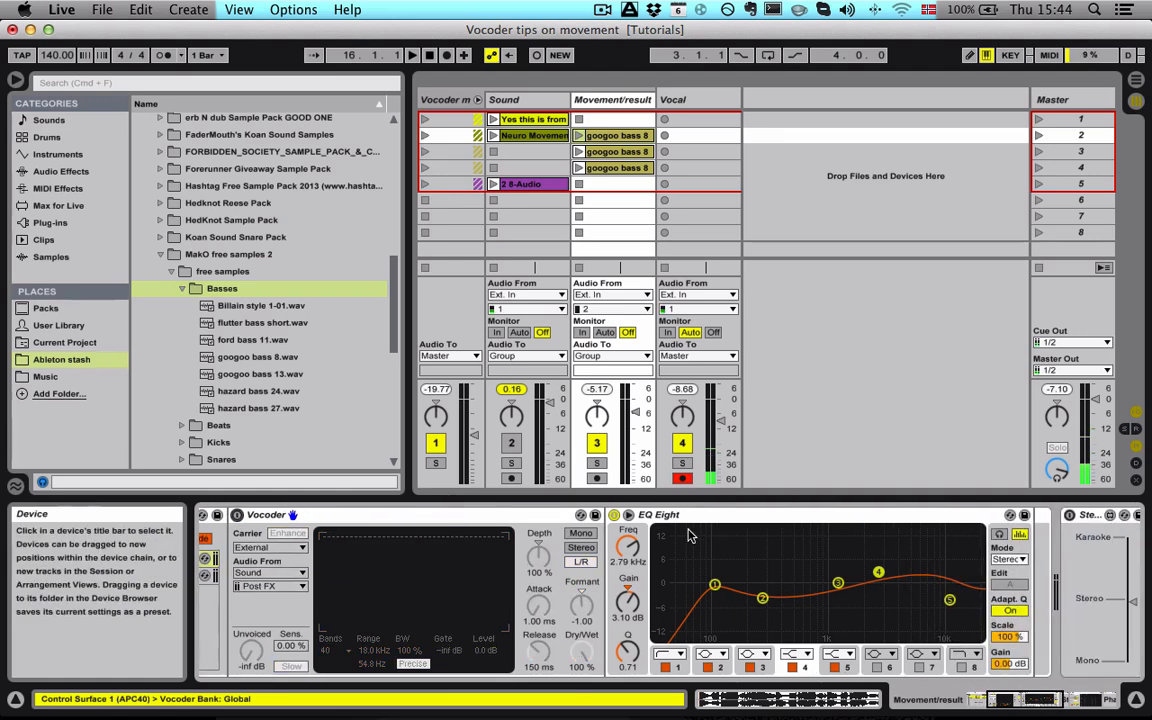
left_click(614, 514)
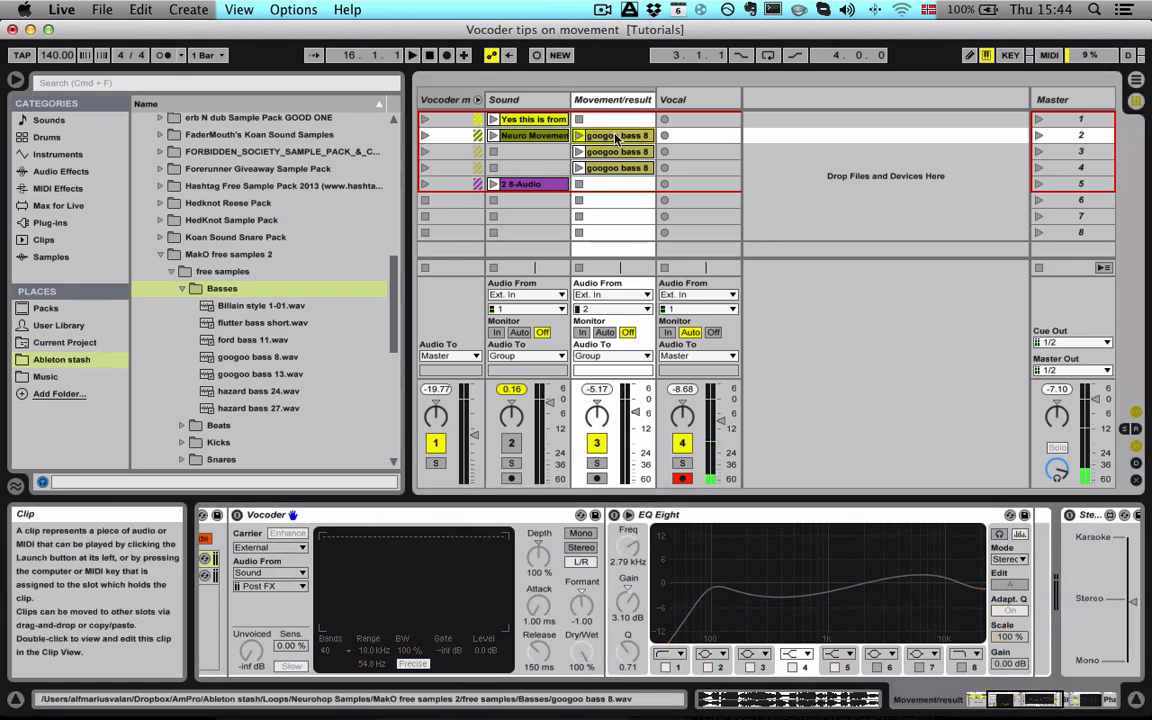
scroll(678, 570, "left", 6)
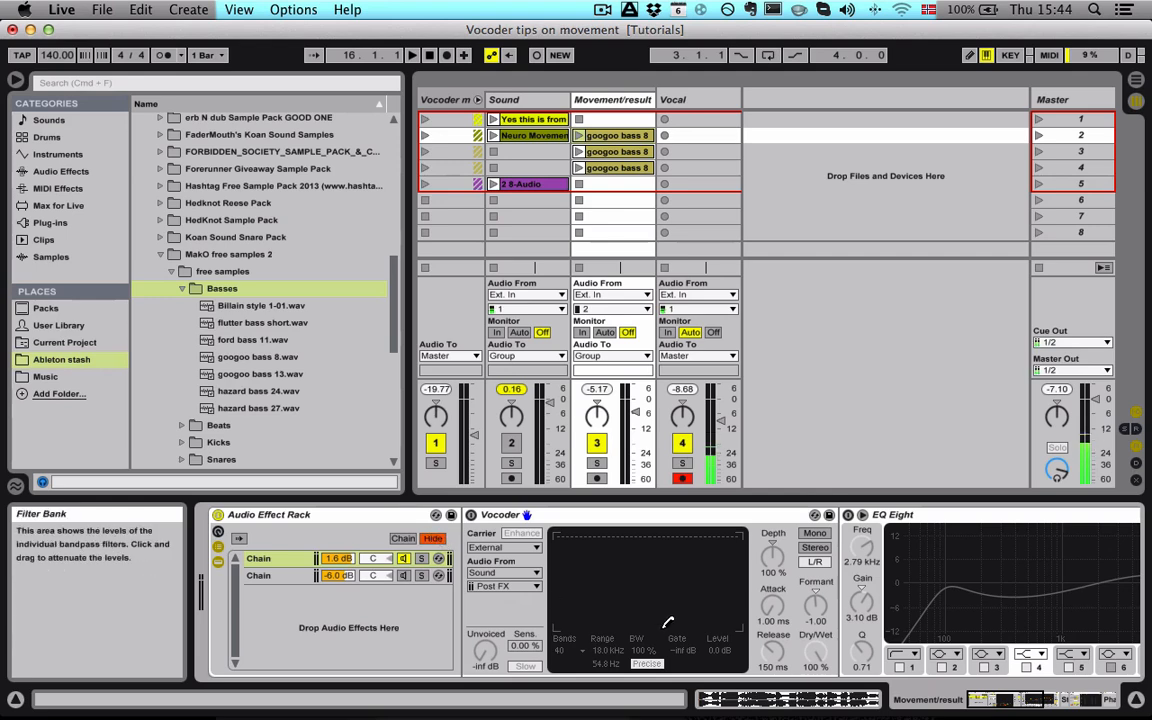
scroll(650, 620, "right", 15)
scroll(649, 620, "left", 15)
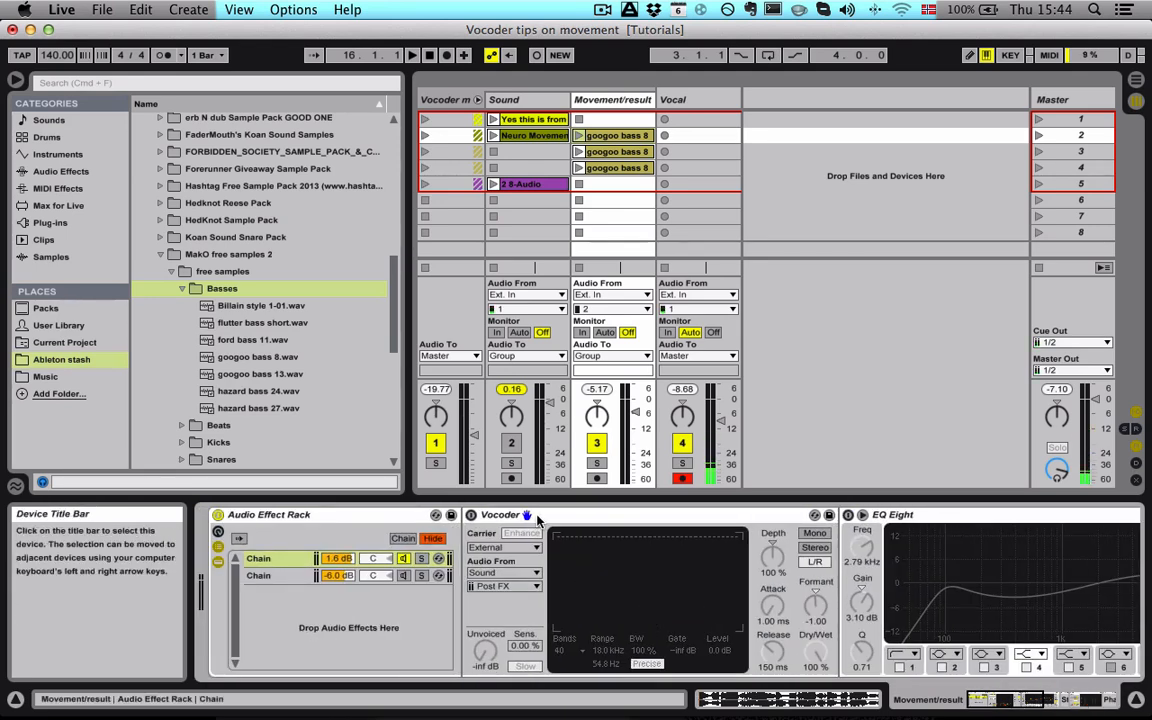
Step: Activate the Sound track, play its 2 8-Audio clip and stop it
left_click(528, 184)
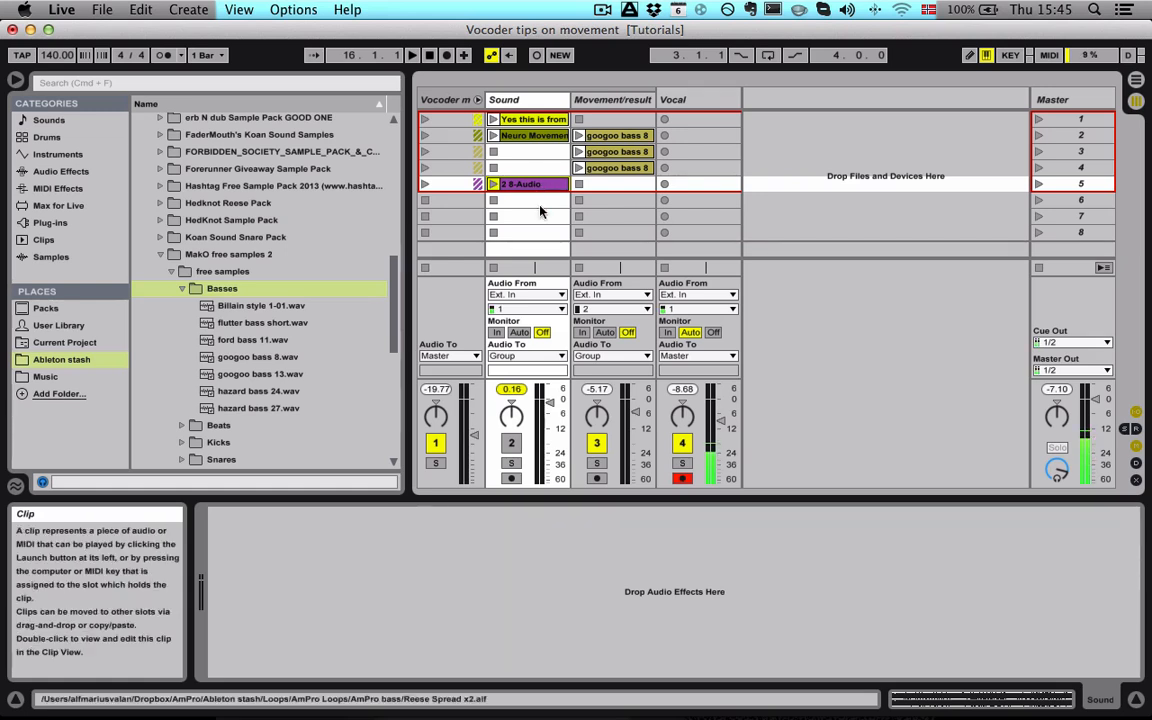
left_click(511, 443)
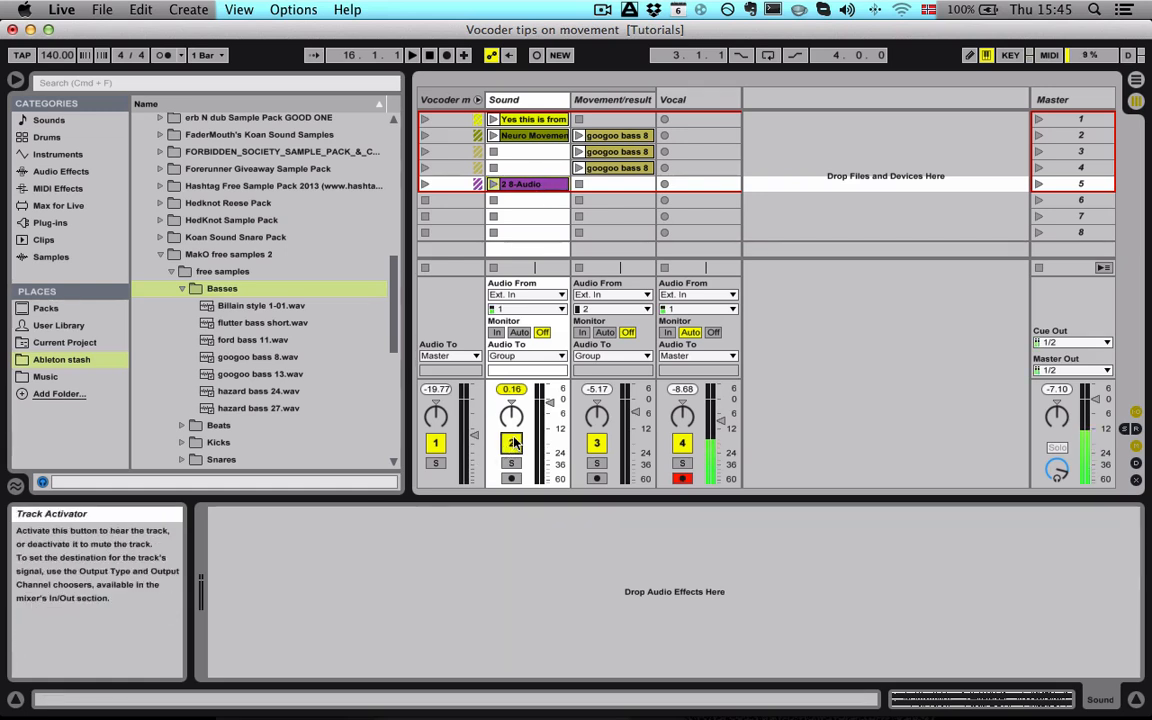
left_click(491, 185)
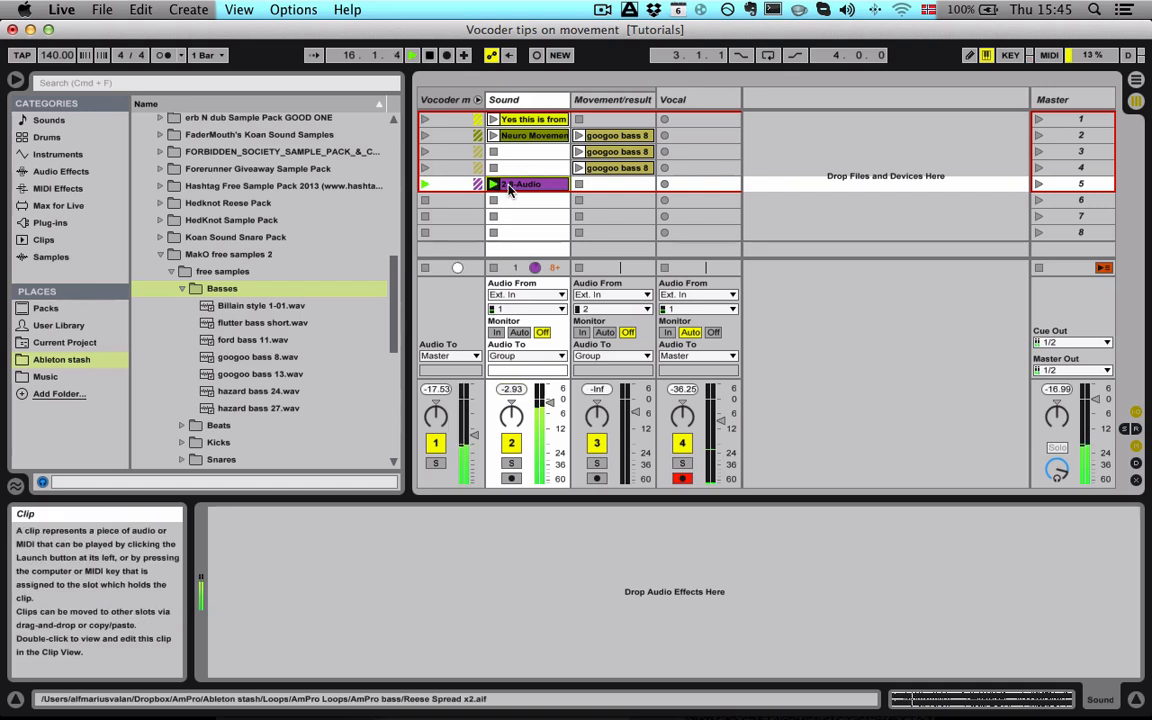
left_click(493, 269)
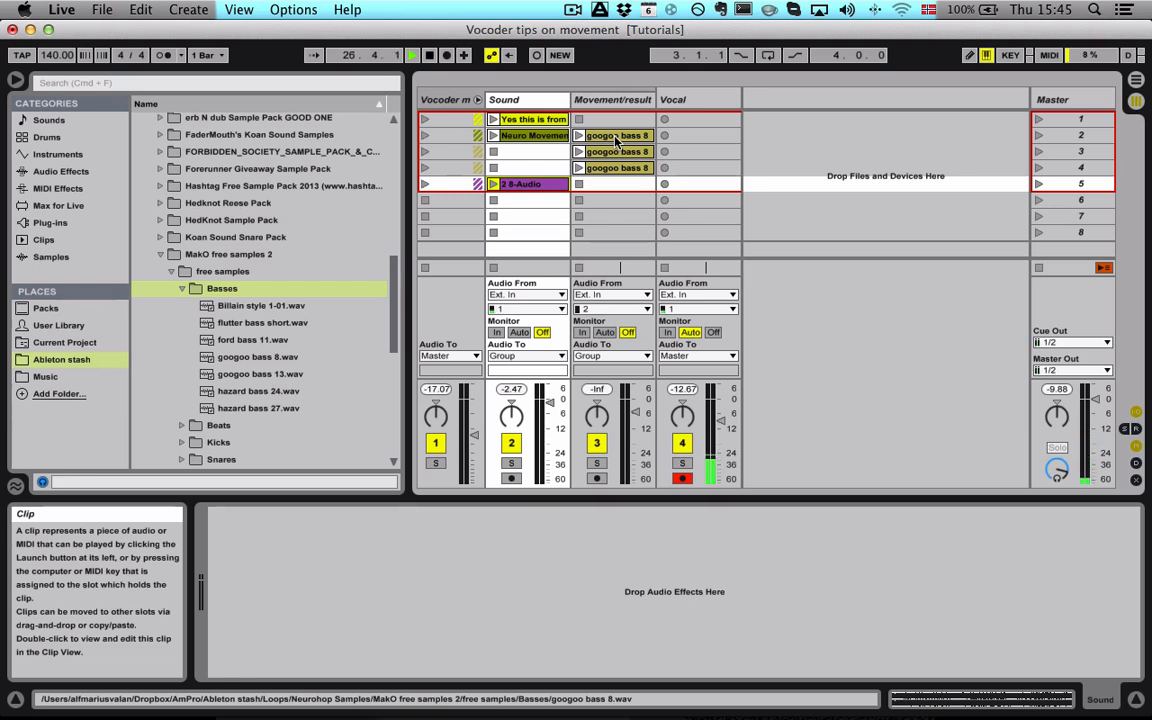
Step: Turn on the Vocoder in the upper chain of the Movement/result track's Audio Effect Rack
left_click(596, 100)
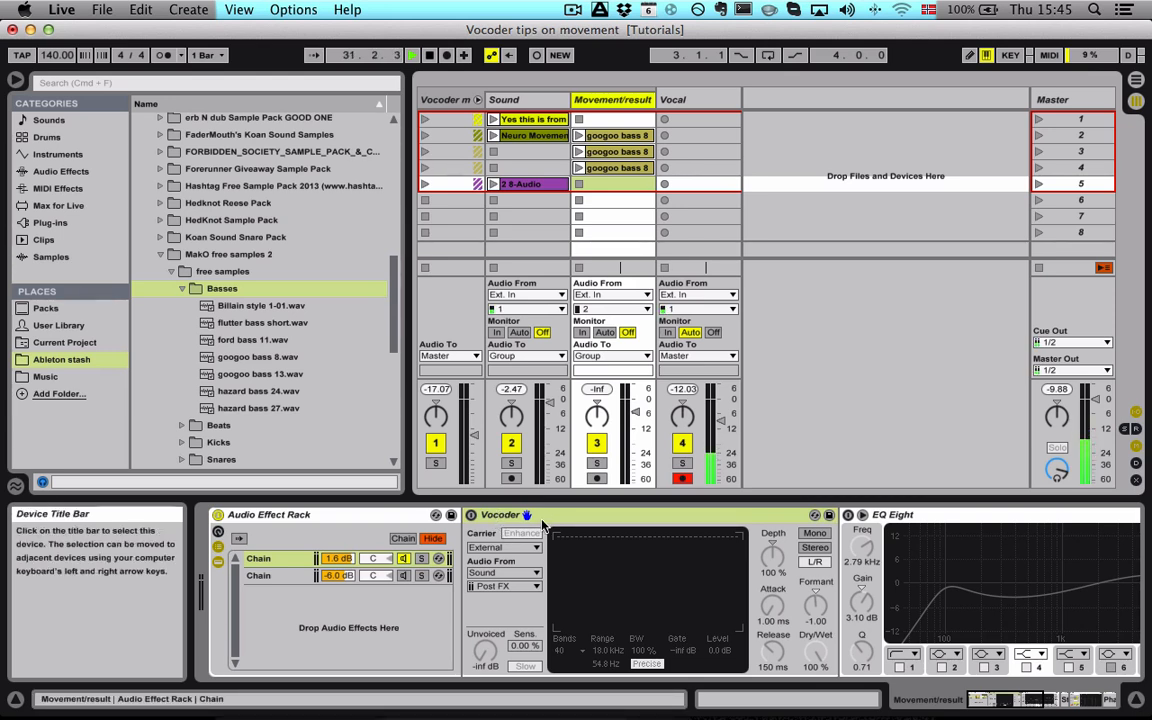
left_click(542, 521)
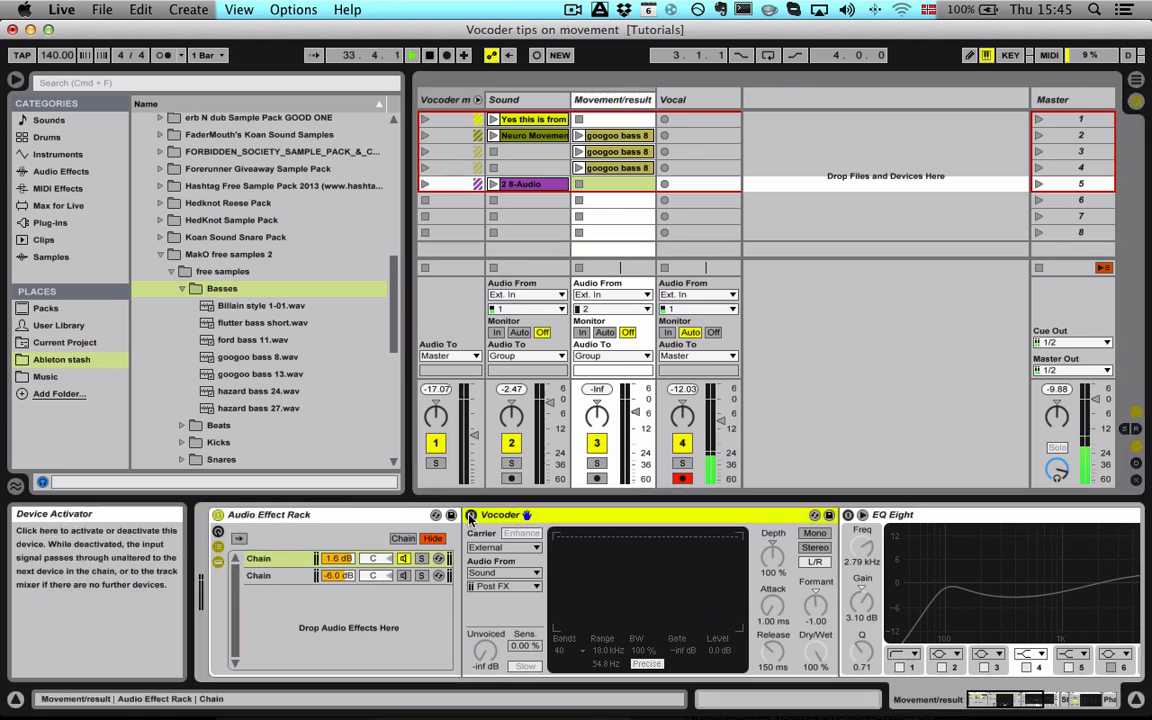
left_click(470, 516)
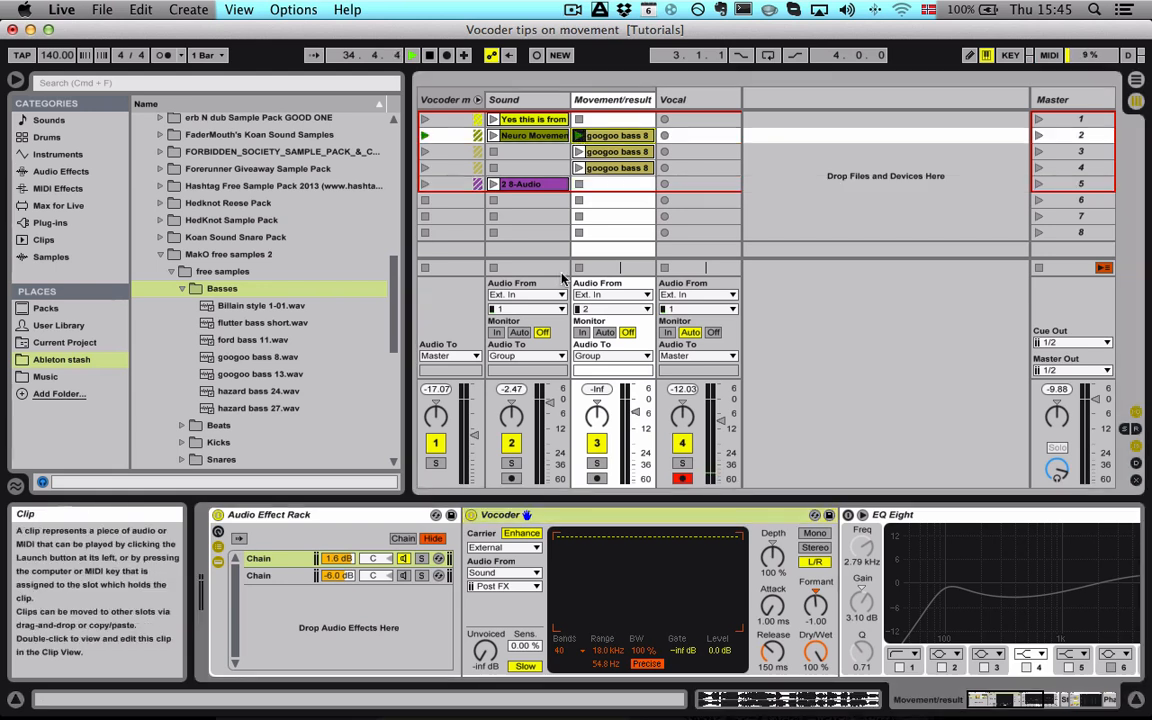
Step: Launch the 2 8-Audio clip alongside the googoo bass 8 clip in scene 2, and mute the Sound track
left_click(493, 184)
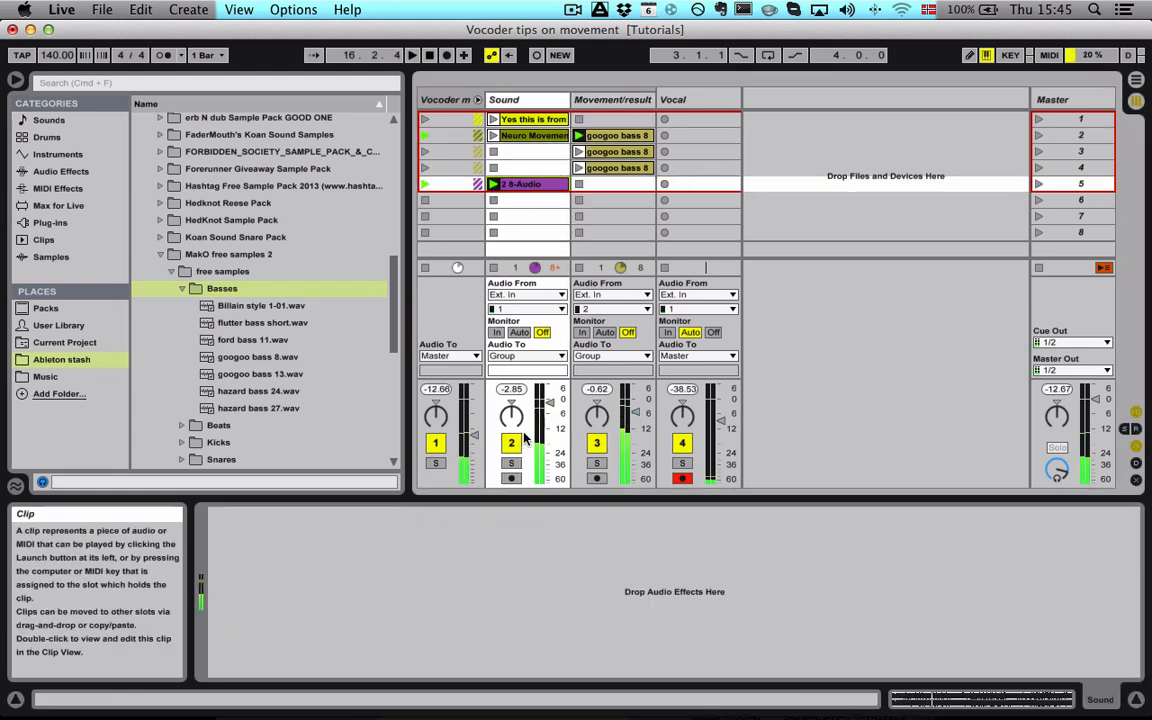
left_click(511, 444)
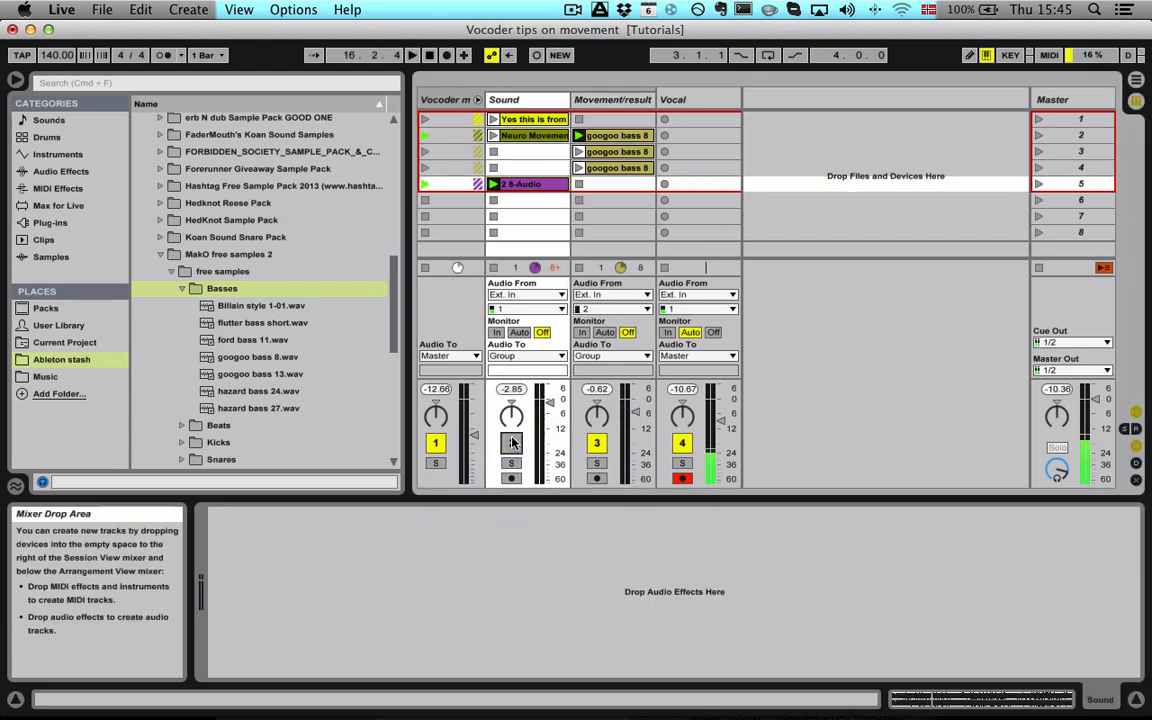
left_click(605, 99)
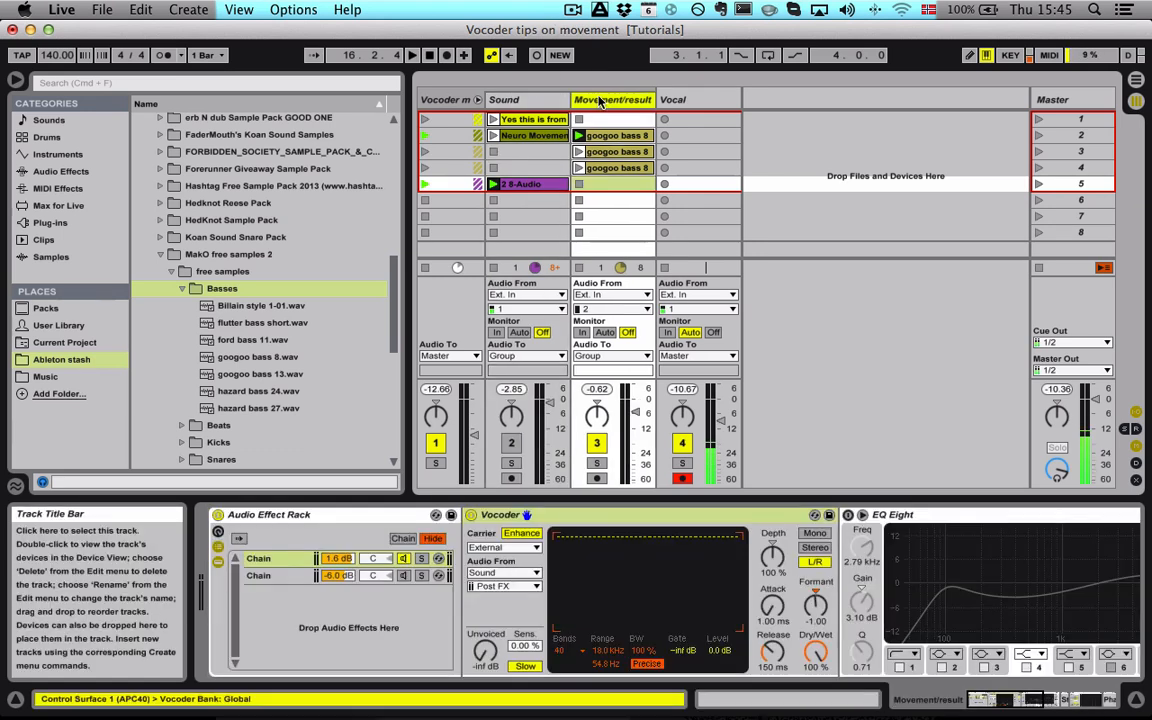
left_click(546, 100)
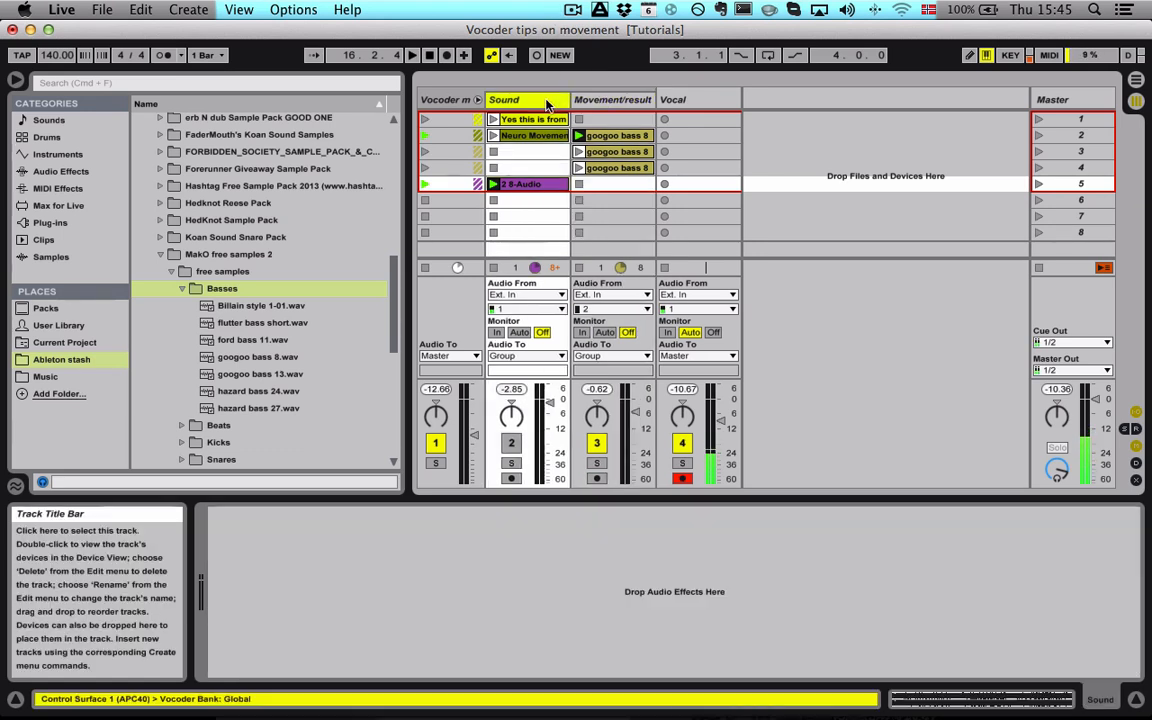
Step: Play the googoo bass 8 clip through the effect chain, toggling the Vocoder off and on to compare the sound
left_click(600, 138)
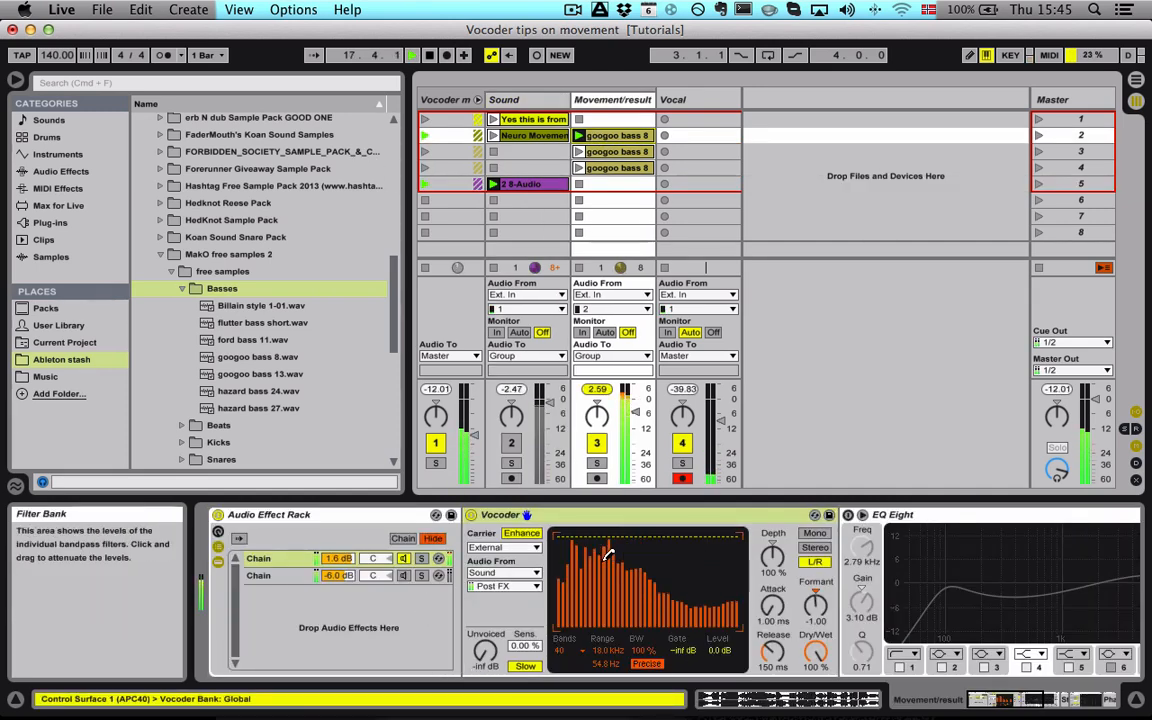
scroll(608, 553, "right", 10)
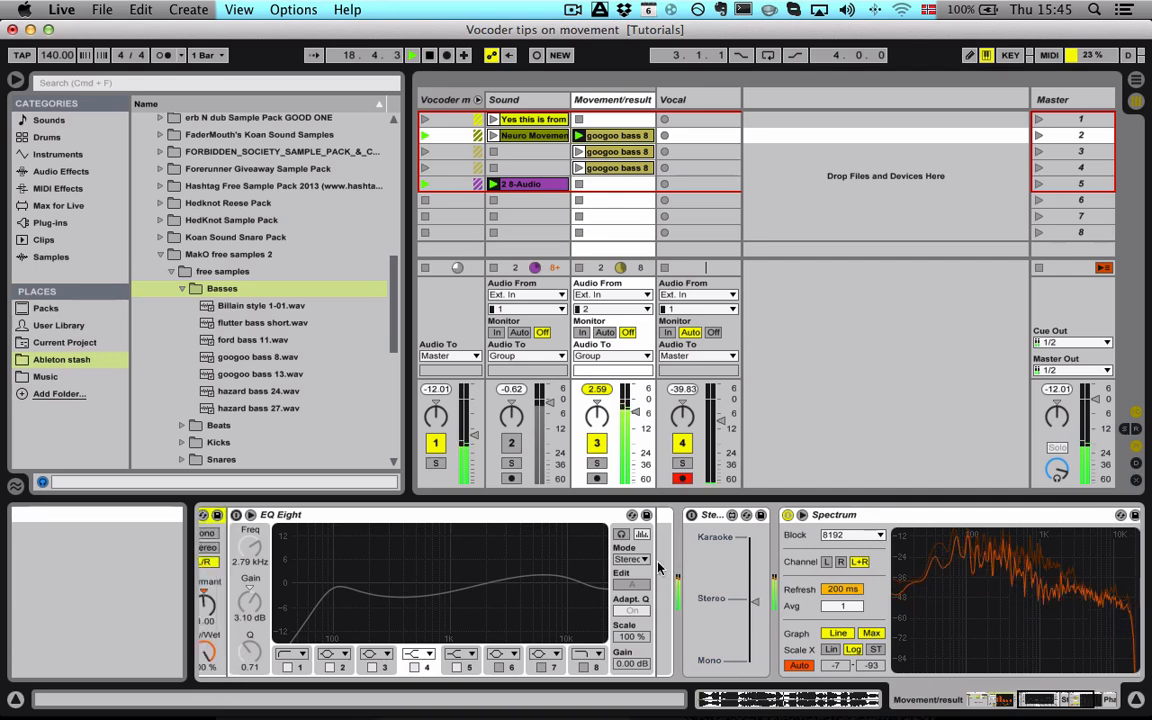
scroll(657, 567, "left", 10)
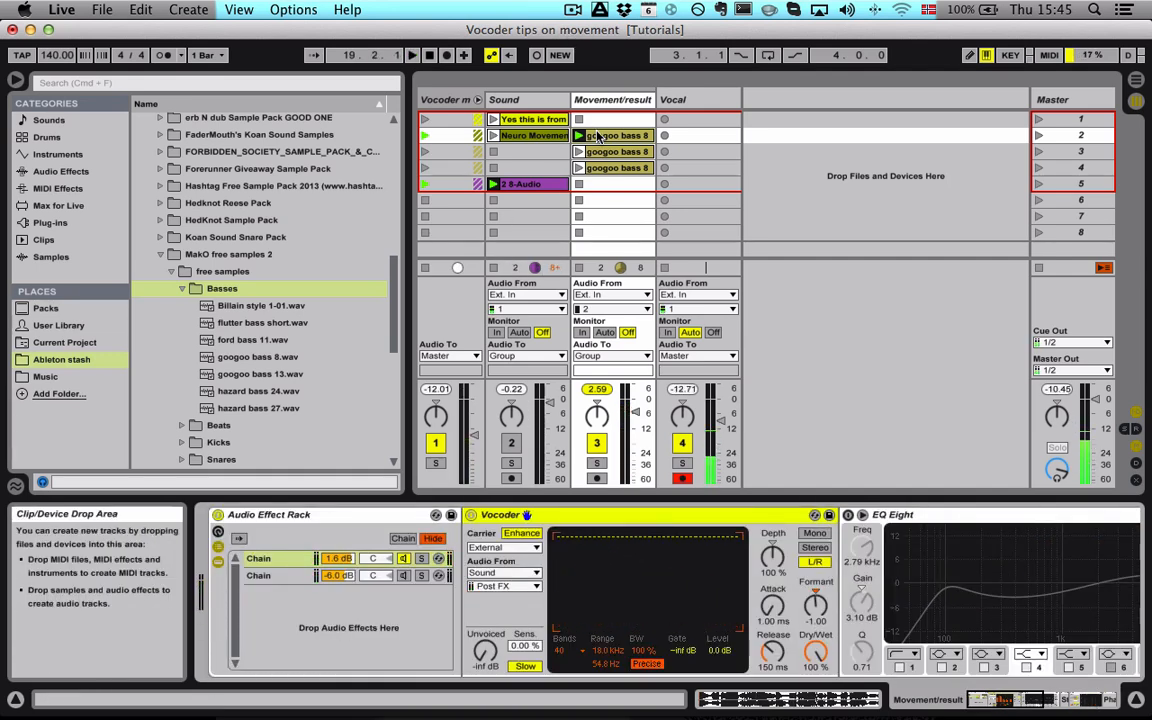
key("space")
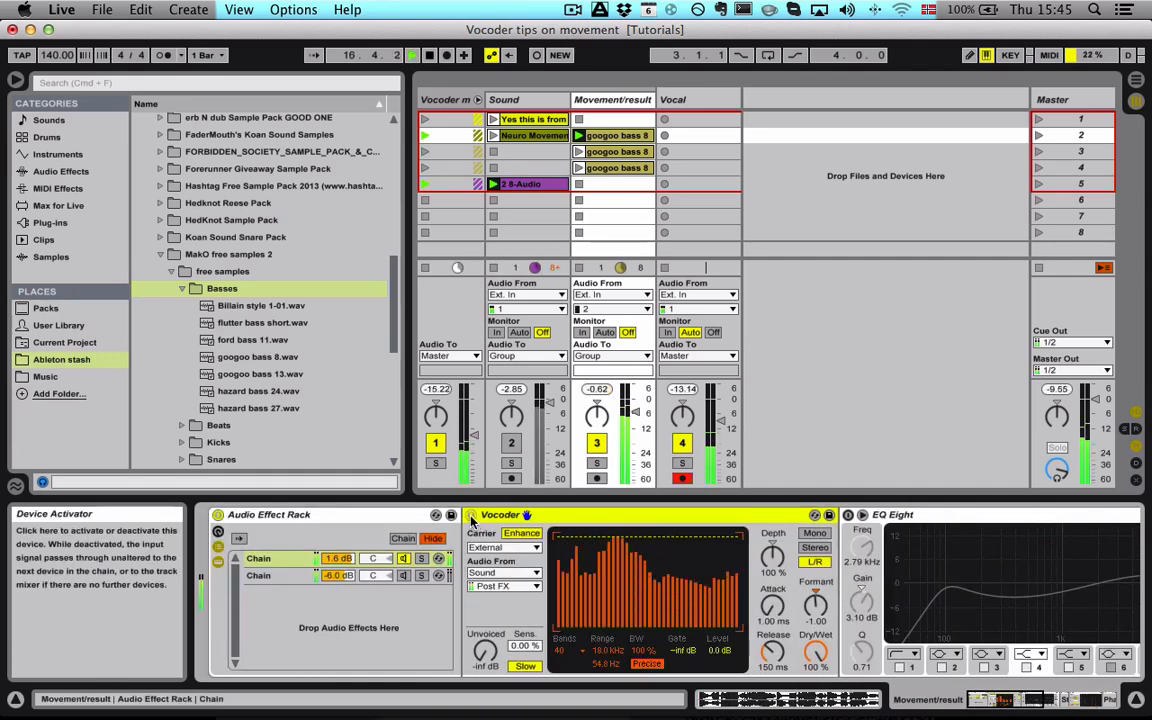
left_click(470, 515)
left_click(470, 515)
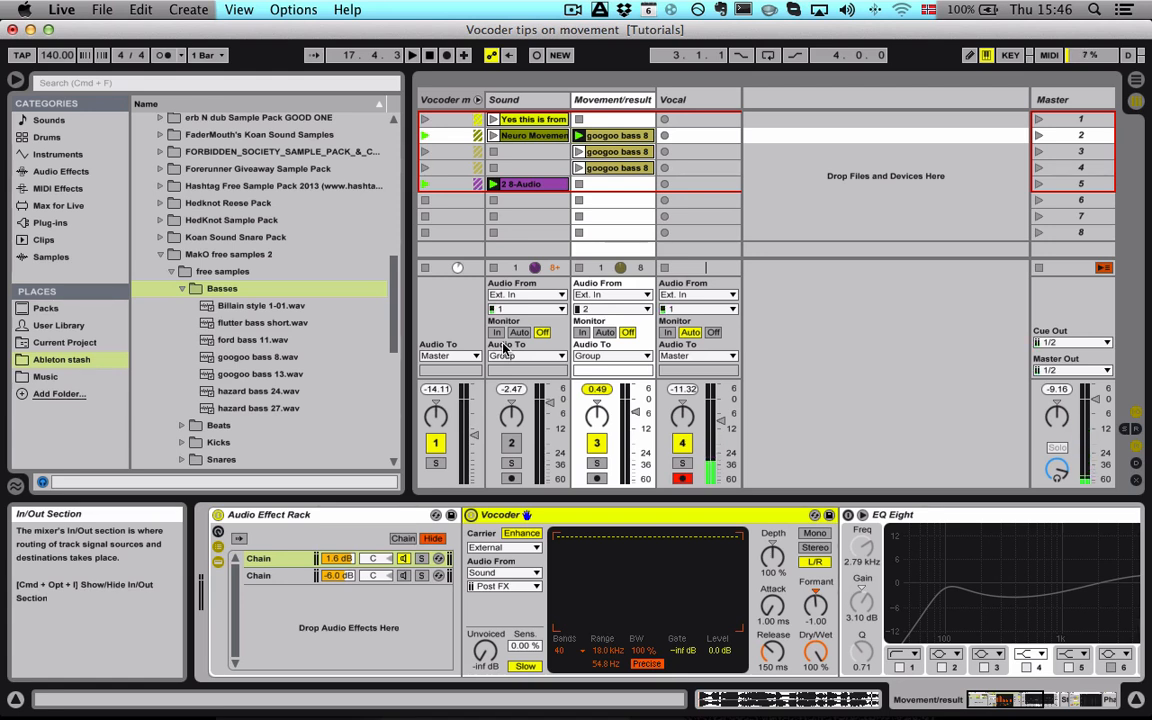
Step: Examine the Vocoder, EQ Eight, stereo tool and Spectrum along the Movement/result track's device chain
scroll(670, 551, "right", 10)
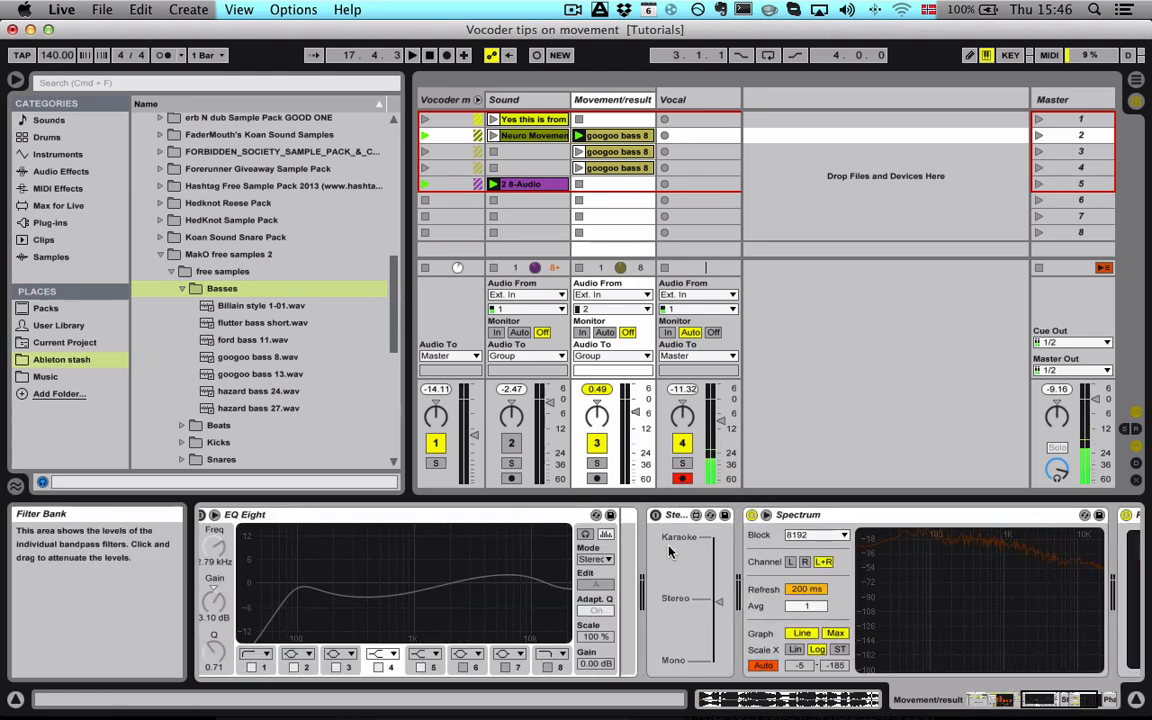
scroll(670, 551, "right", 2)
scroll(699, 550, "left", 5)
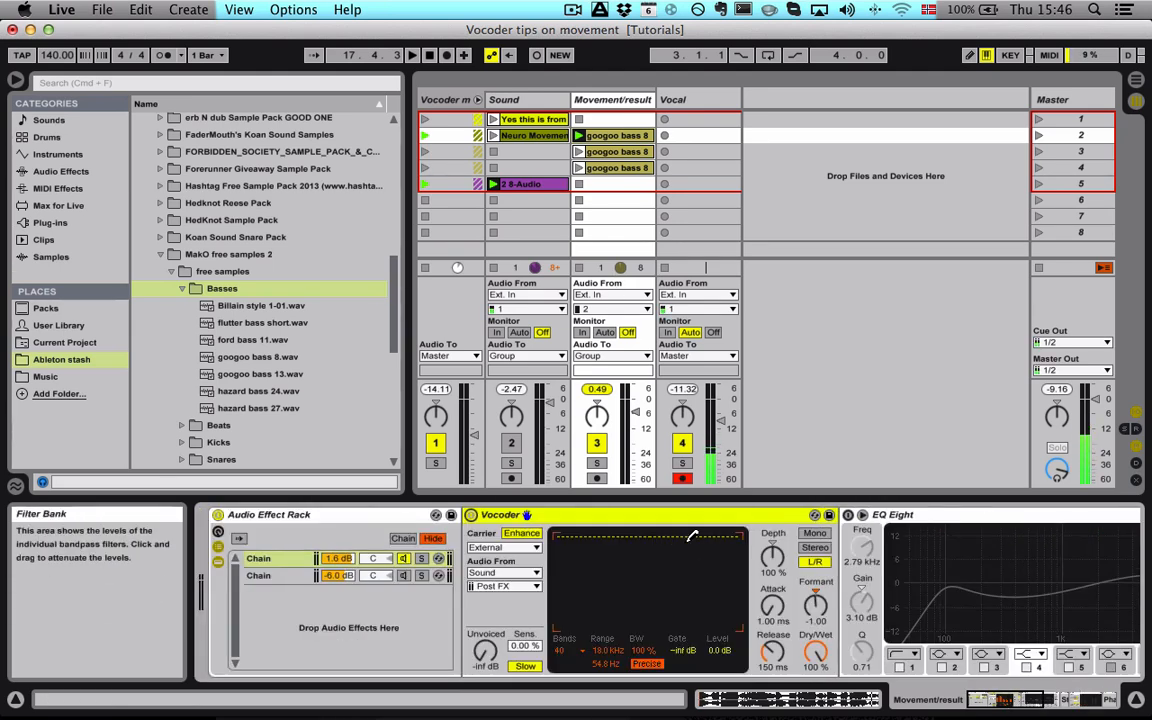
scroll(692, 537, "right", 10)
scroll(692, 537, "left", 10)
scroll(685, 540, "right", 3)
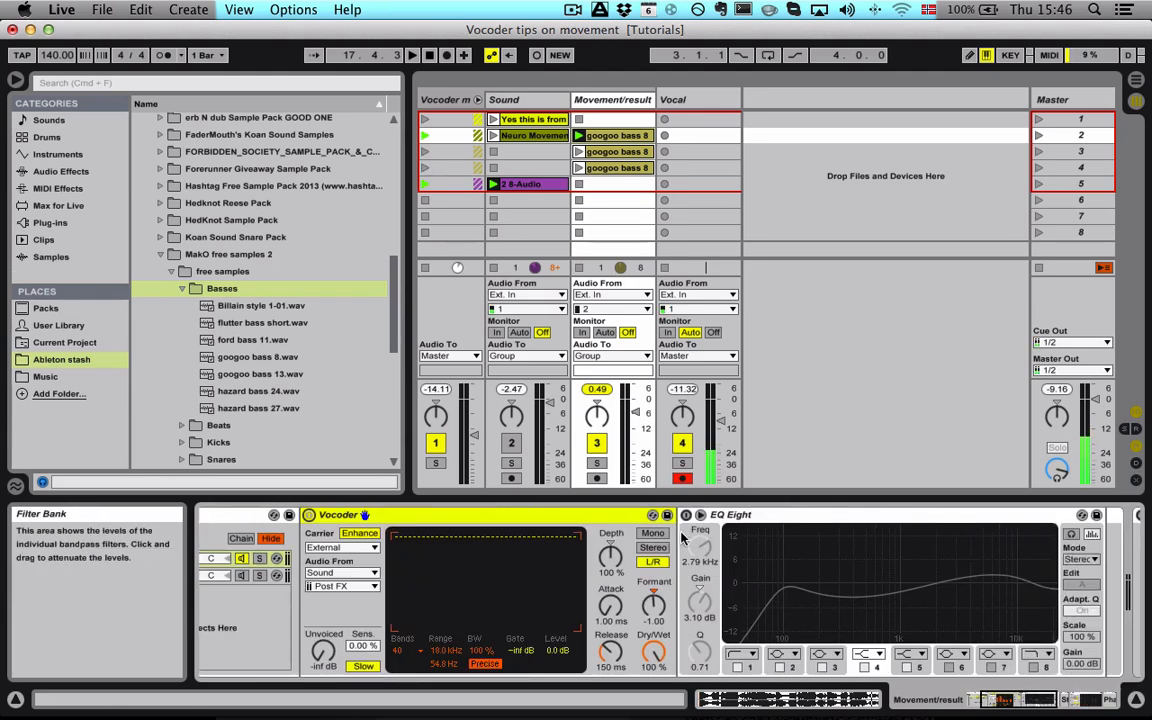
Step: Compare the Sound track's device area with the devices in the upper rack chain on the Movement/result track
scroll(683, 538, "right", 10)
scroll(690, 538, "left", 10)
scroll(698, 537, "right", 10)
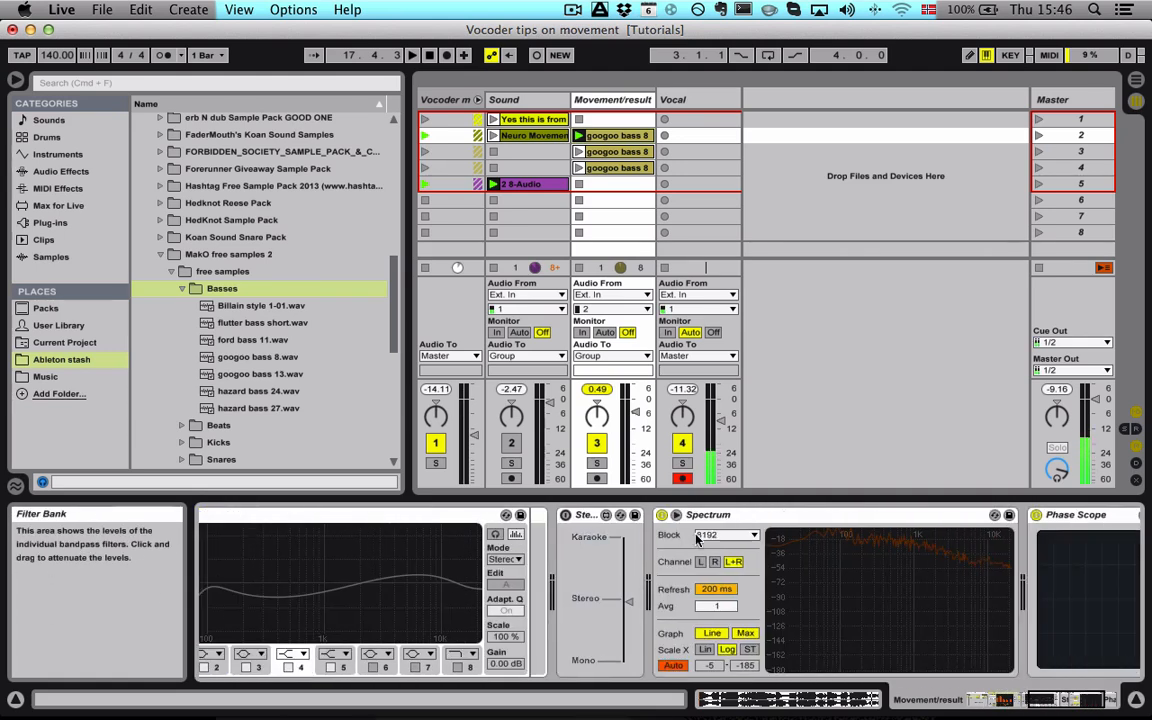
scroll(698, 537, "left", 8)
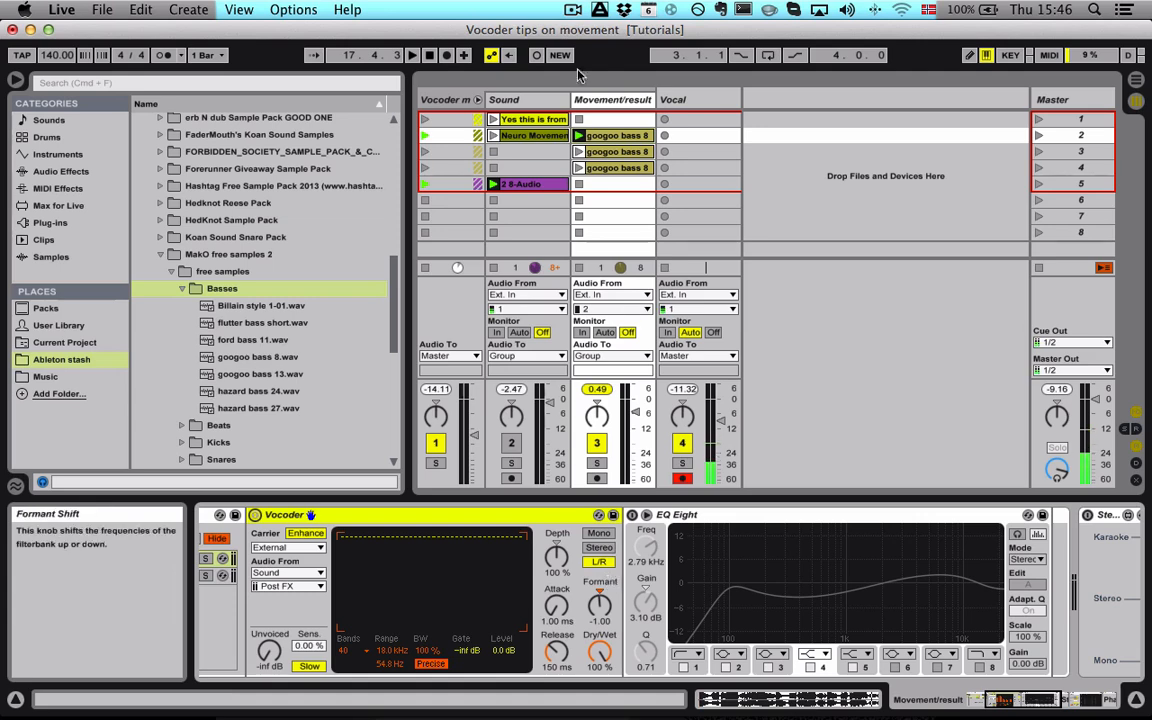
left_click(536, 185)
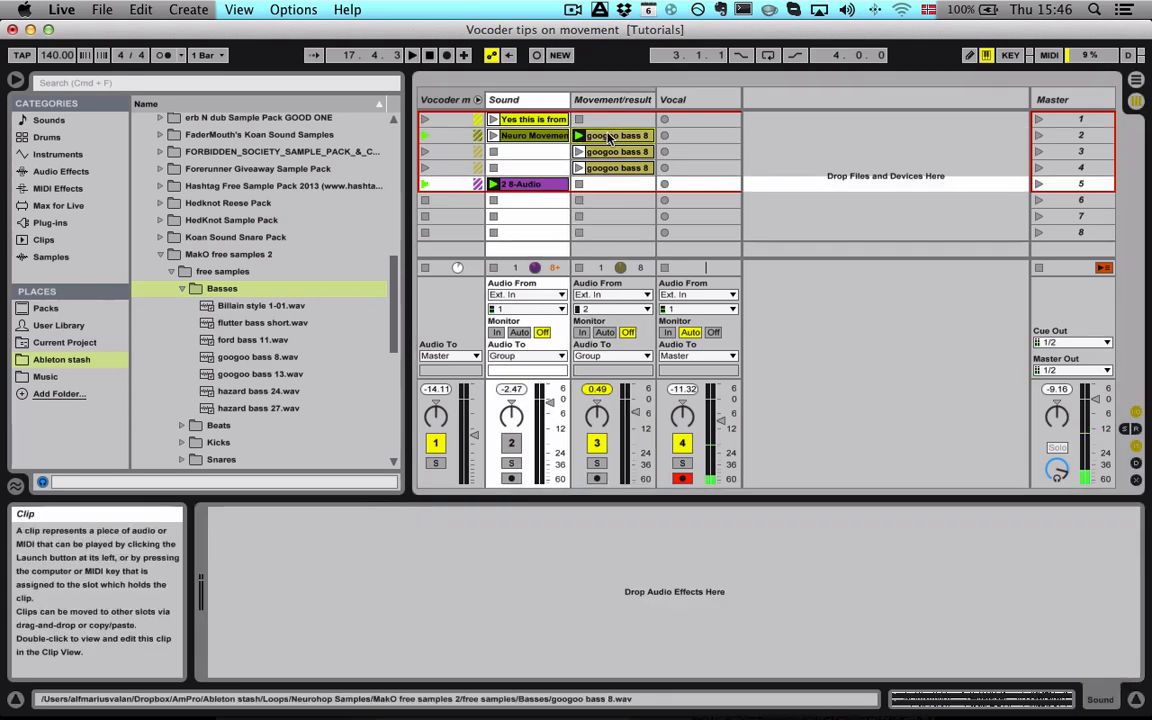
left_click(610, 137)
scroll(689, 594, "left", 5)
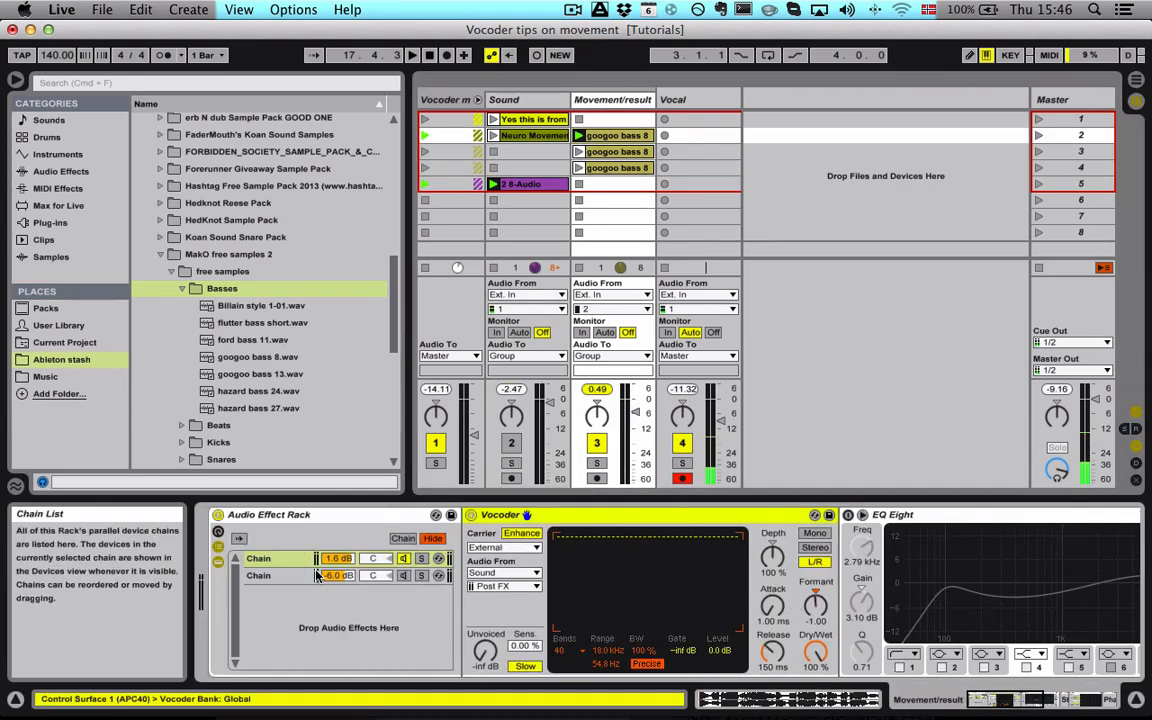
left_click(262, 561)
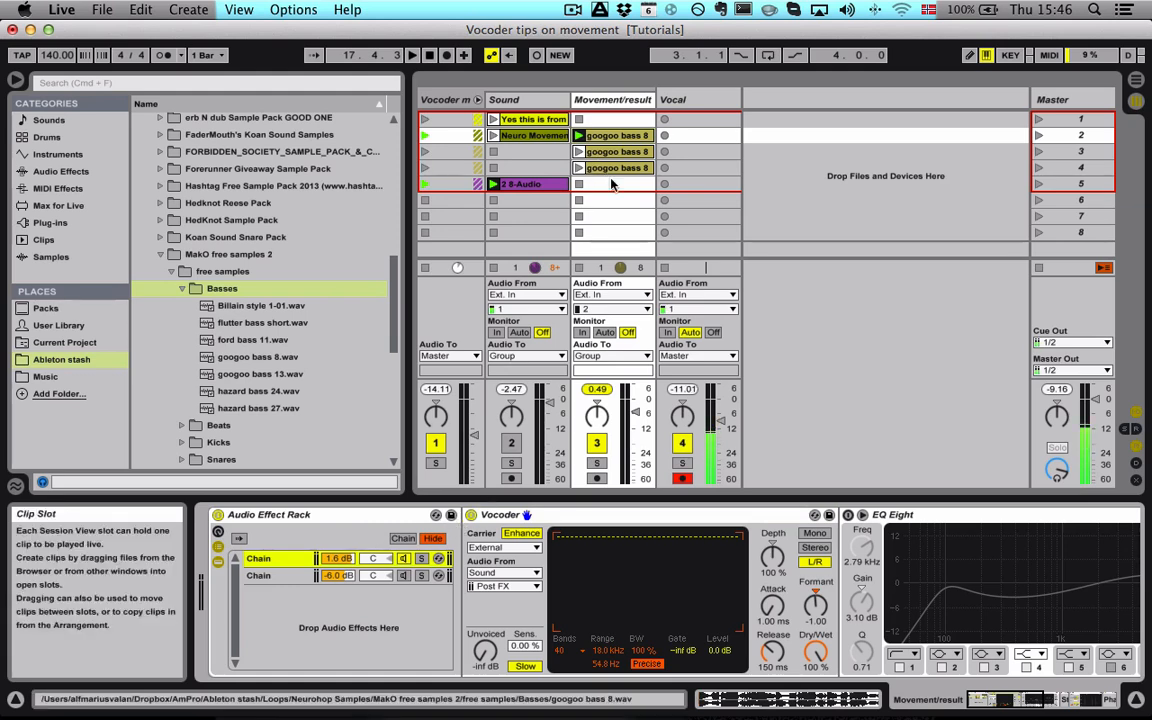
scroll(888, 560, "right", 5)
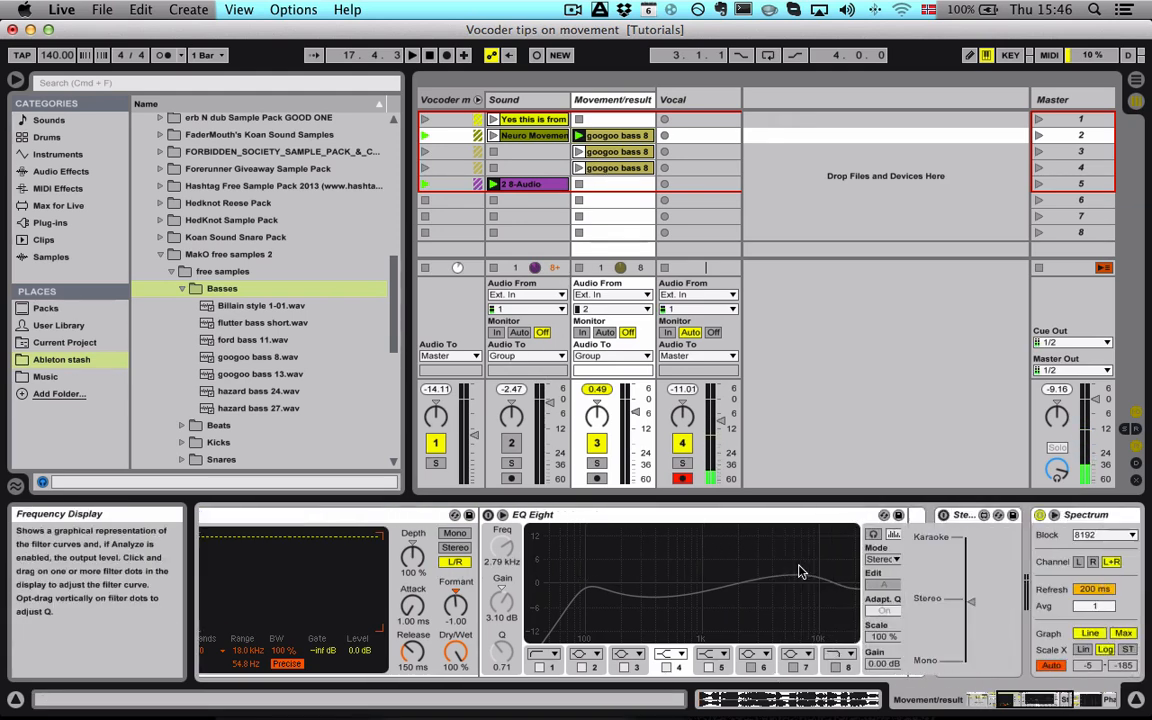
scroll(888, 560, "left", 5)
Step: Switch repeatedly between the upper and lower chains of the Audio Effect Rack to compare their Vocoder and EQ Eight settings
left_click(293, 577)
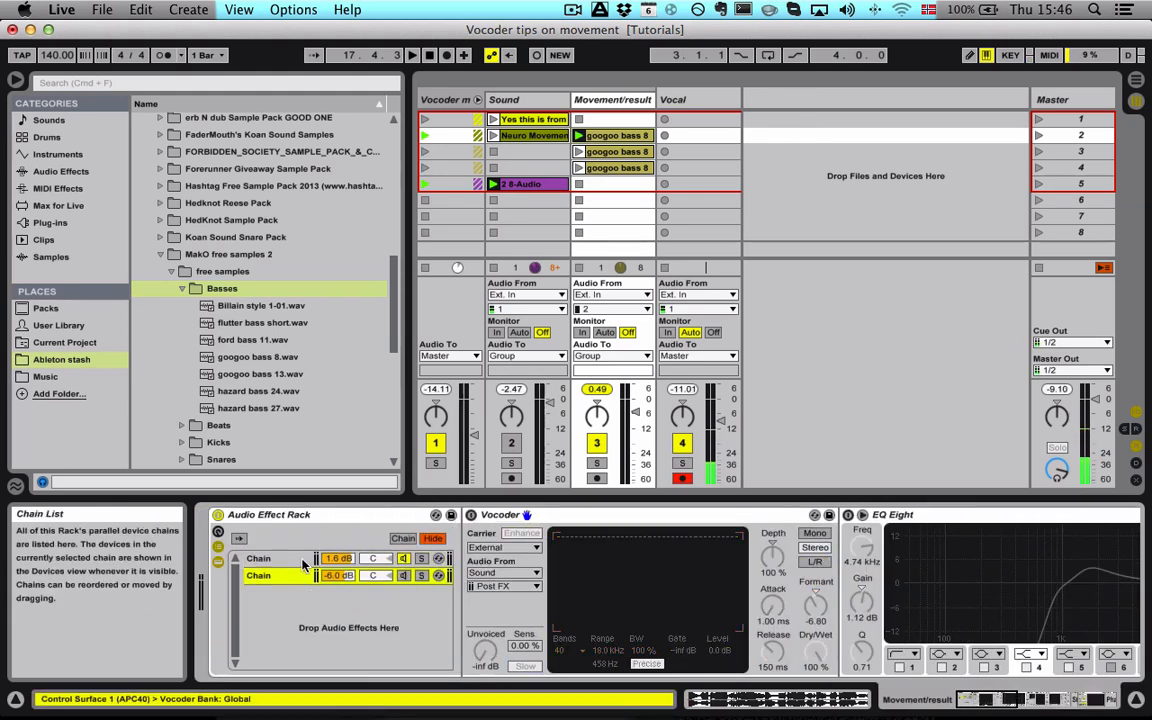
left_click(301, 560)
left_click(283, 577)
left_click(282, 561)
left_click(278, 576)
left_click(289, 560)
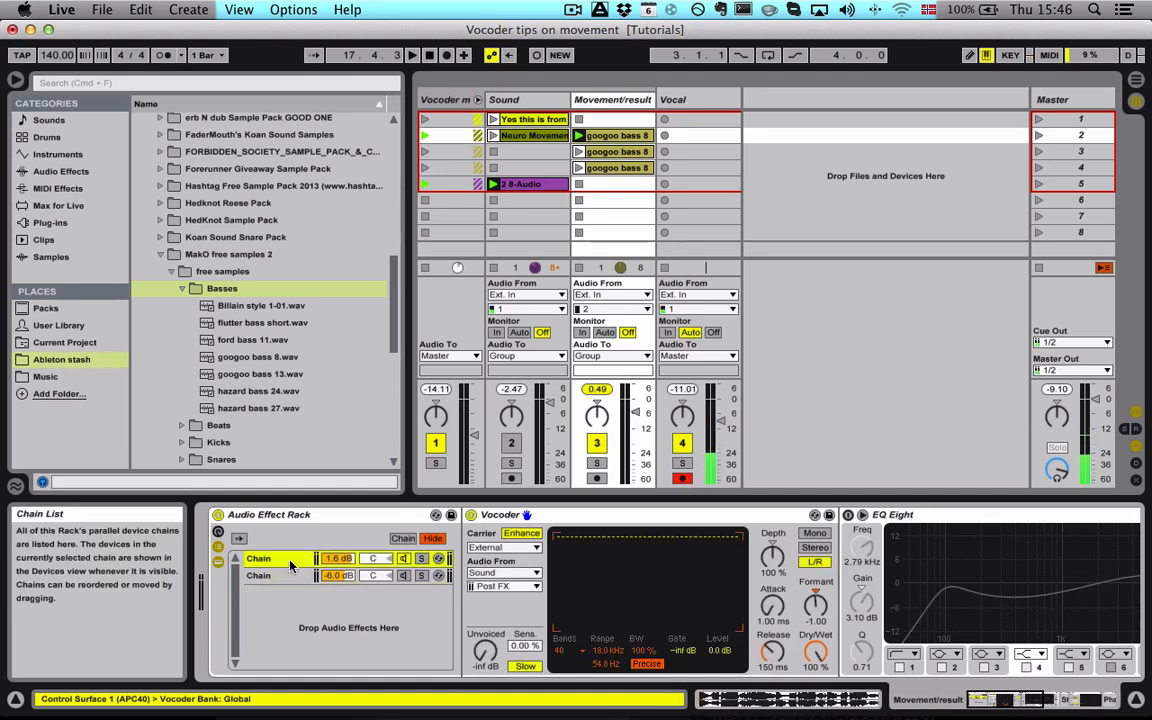
left_click(281, 577)
left_click(292, 561)
left_click(290, 577)
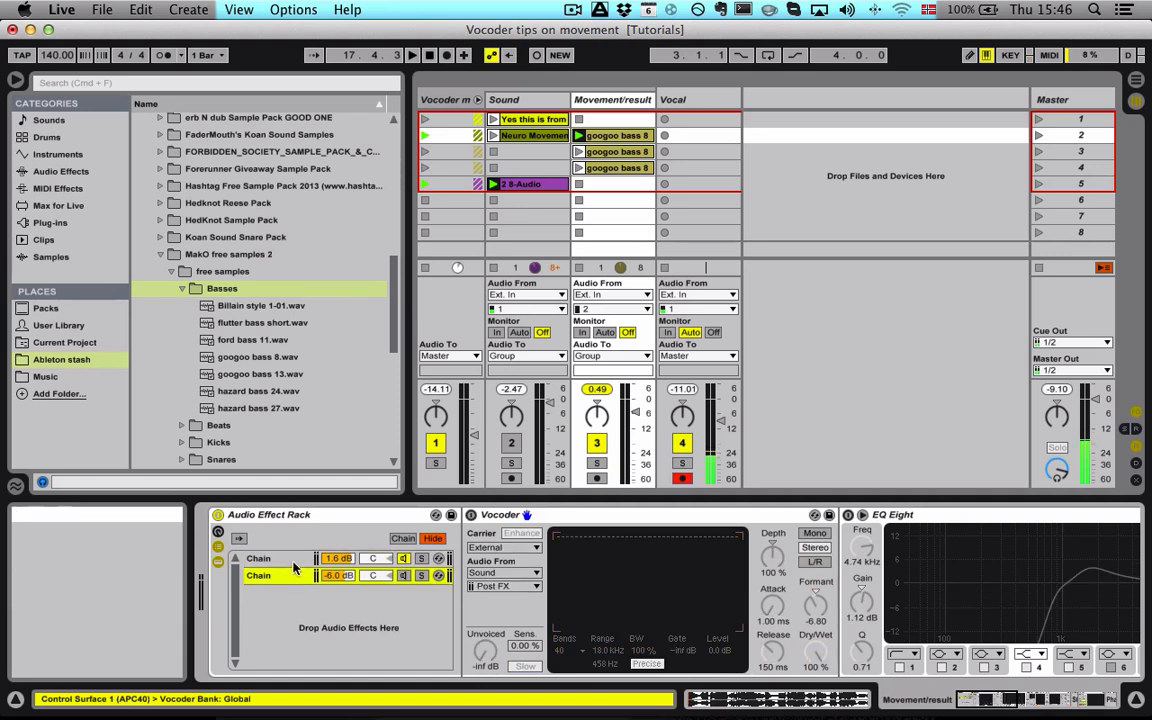
left_click(292, 561)
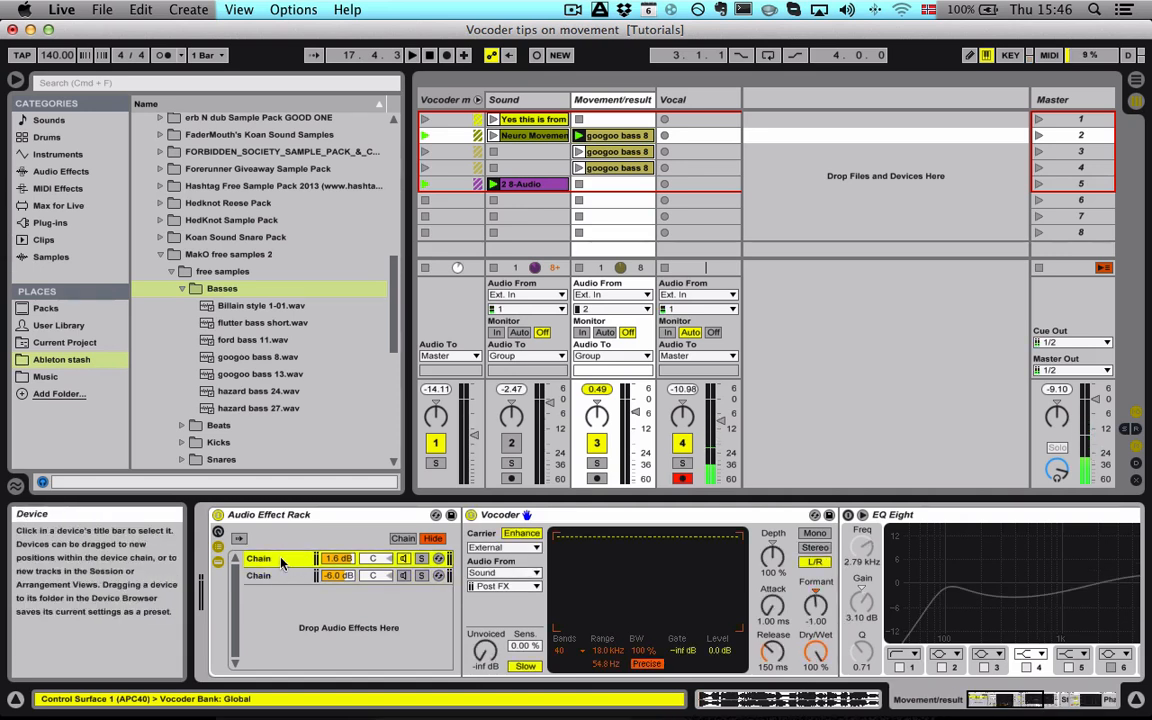
left_click(282, 575)
left_click(288, 561)
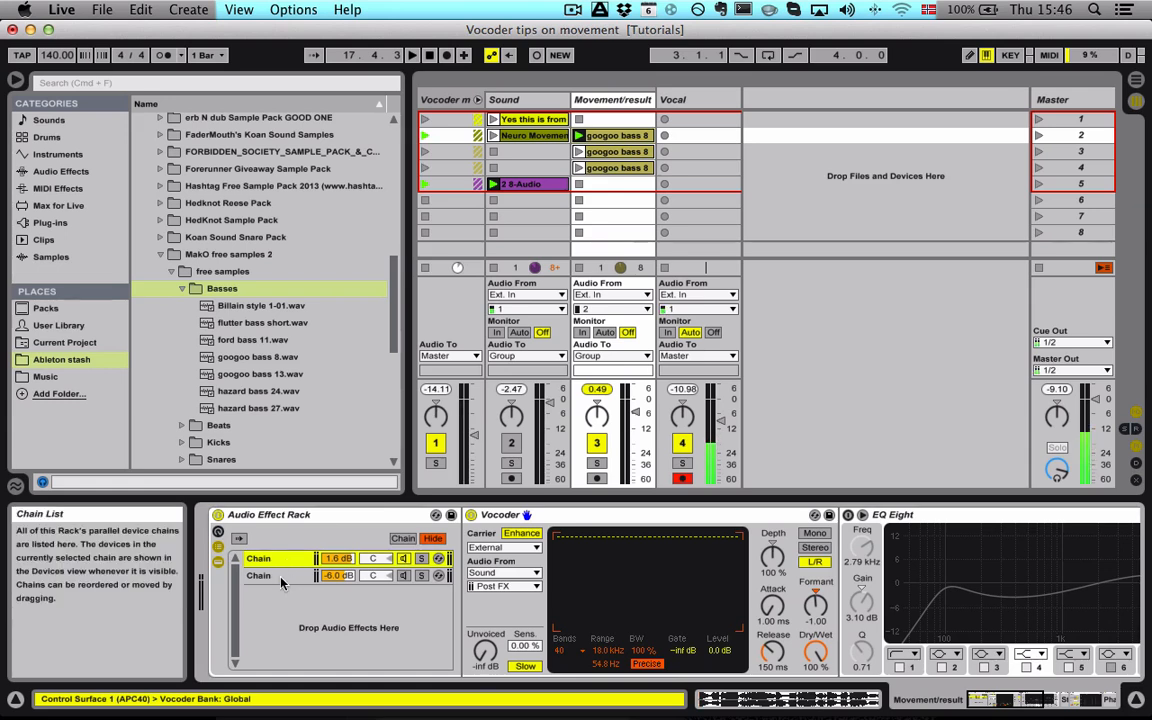
Step: Turn on the EQ Eight after the Vocoder in the rack's upper chain and review its curve
left_click(847, 515)
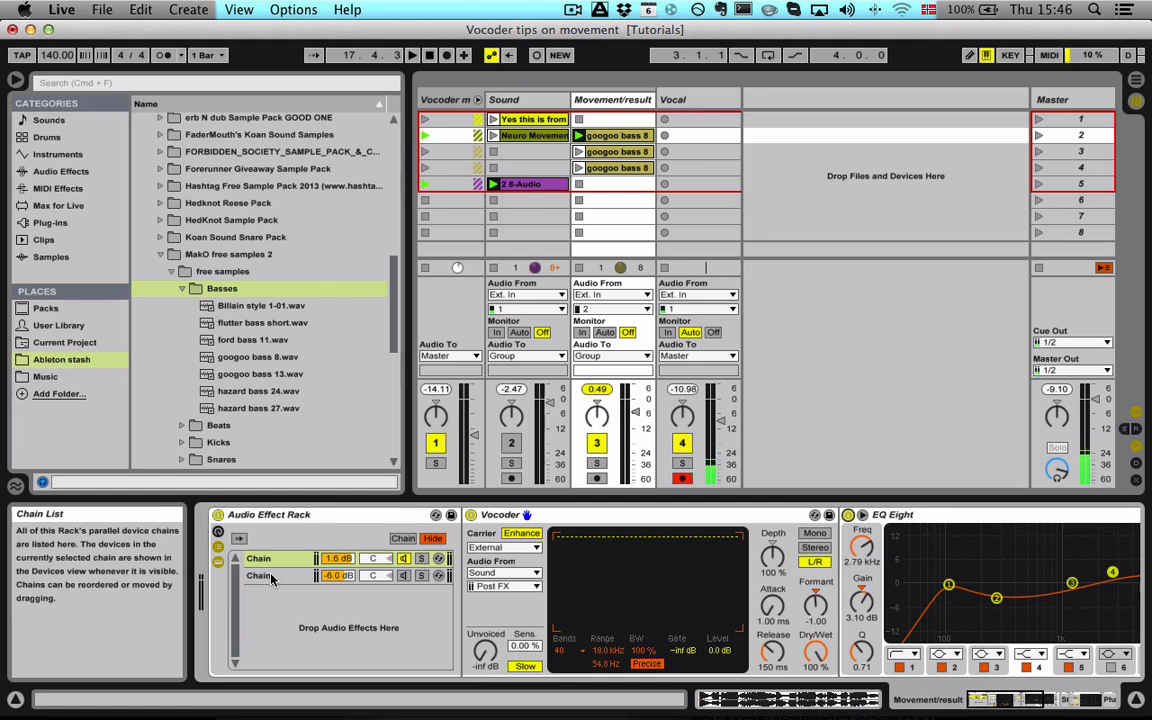
scroll(868, 616, "right", 2)
scroll(790, 540, "right", 4)
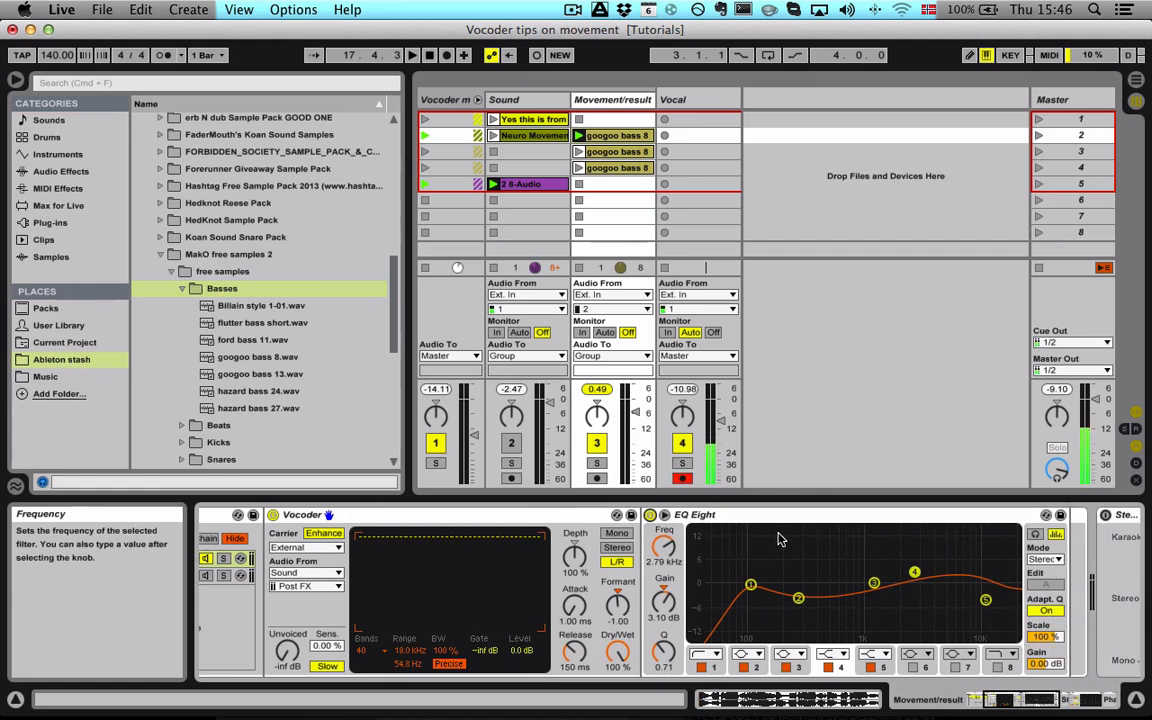
scroll(657, 527, "right", 2)
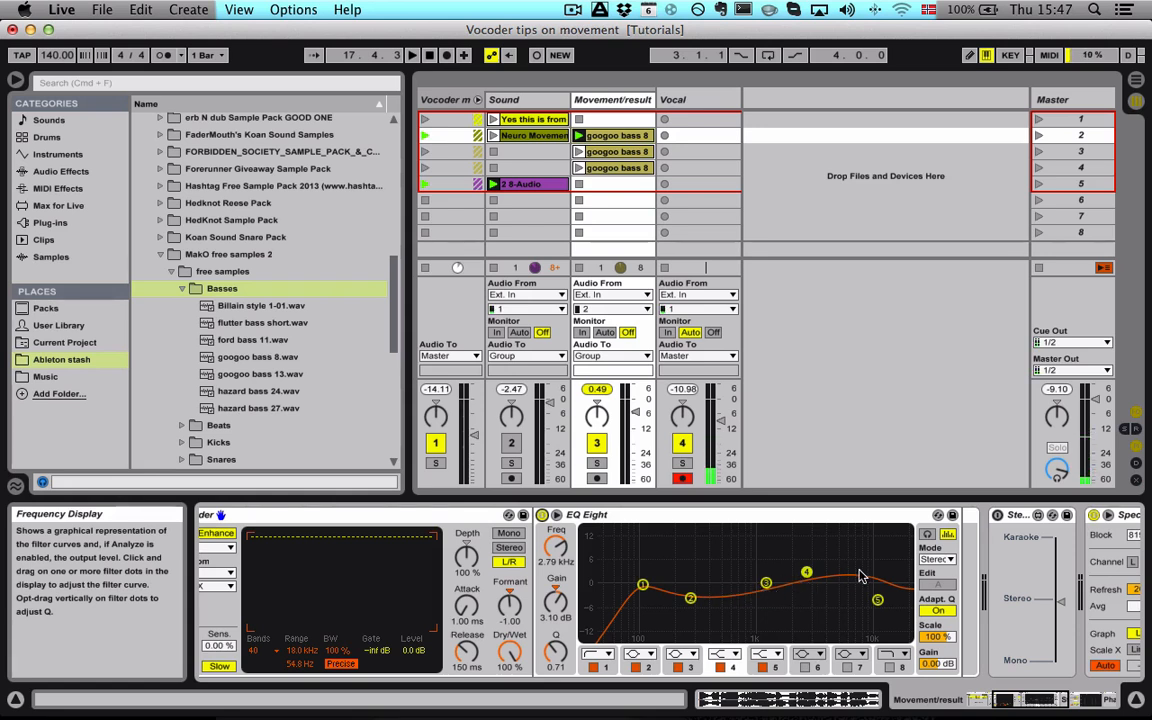
Step: Activate the lower chain of the Audio Effect Rack and turn on its Vocoder
scroll(800, 578, "left", 8)
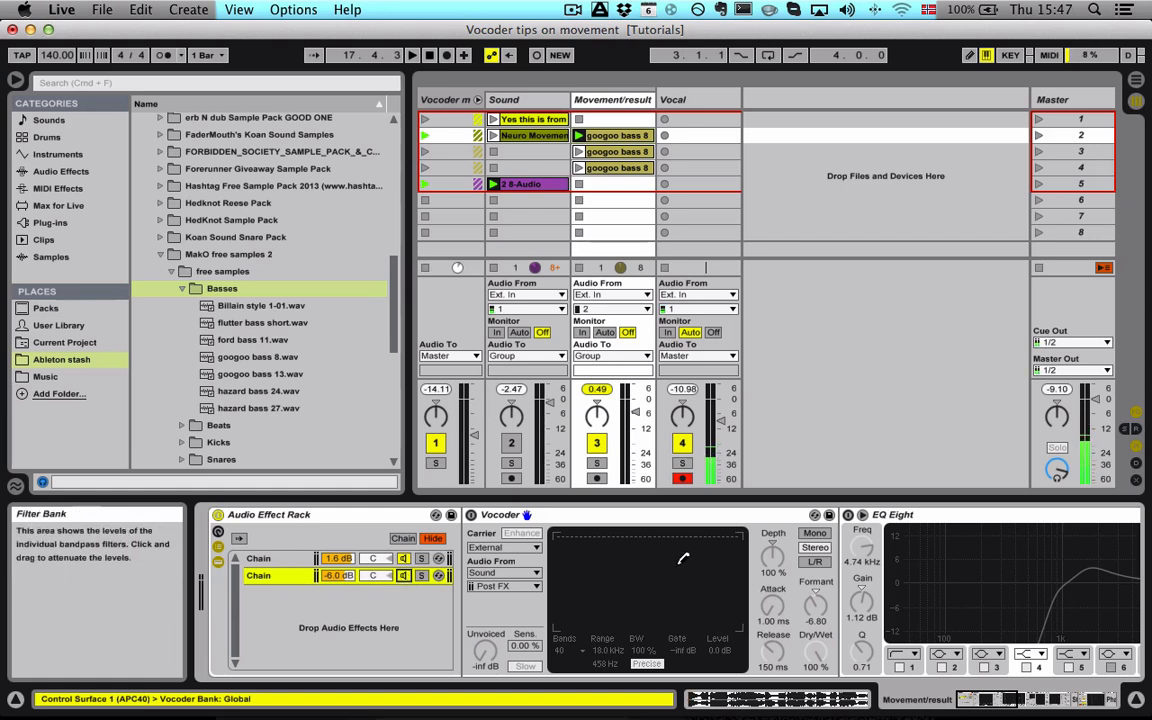
left_click(471, 515)
scroll(483, 540, "right", 3)
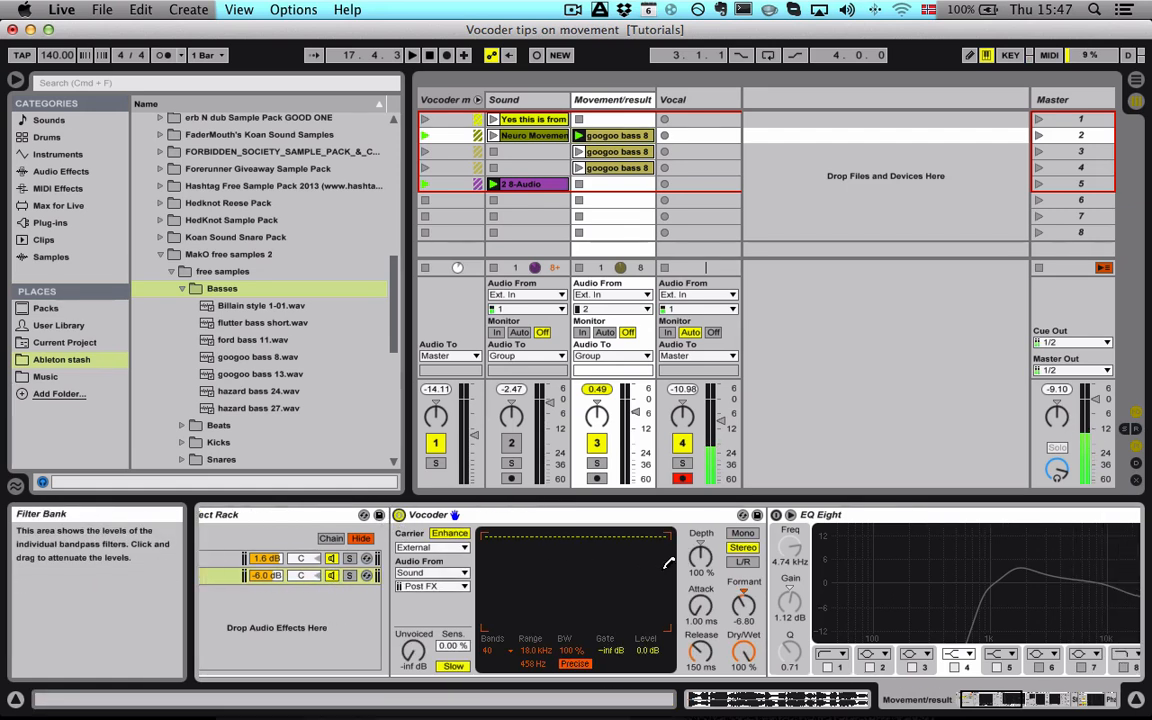
scroll(470, 588, "left", 3)
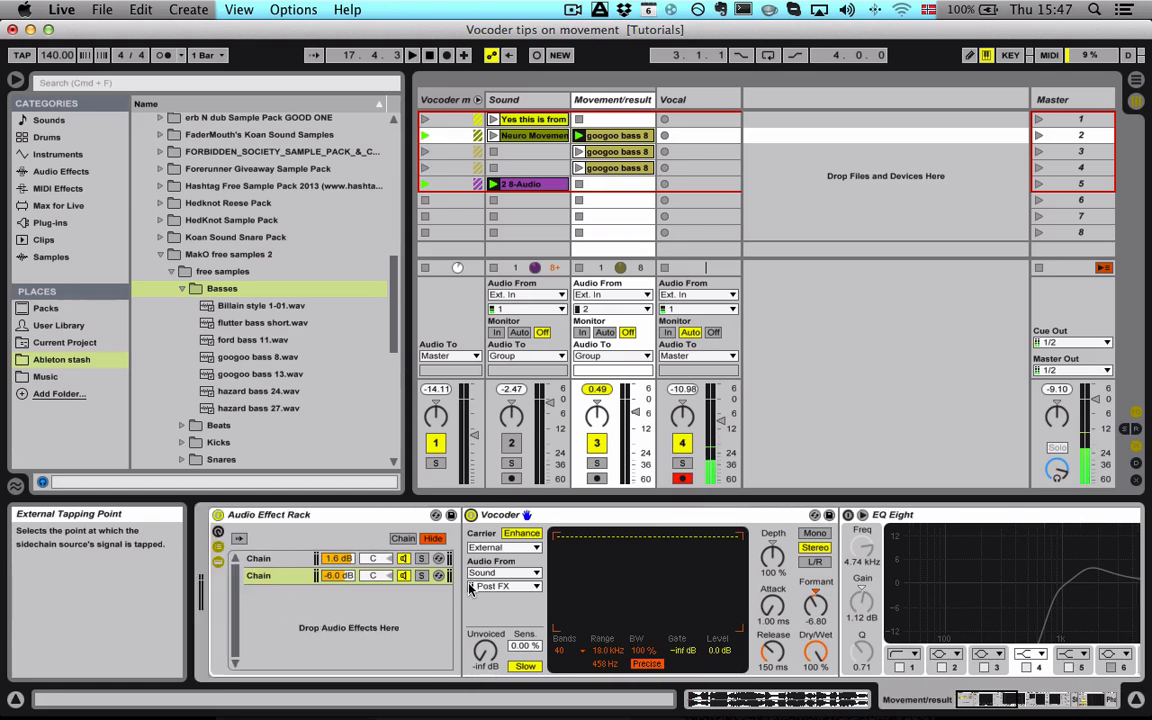
Step: Turn on the EQ Eight in the rack's lower chain and review the devices that follow it
scroll(916, 577, "right", 3)
left_click(793, 517)
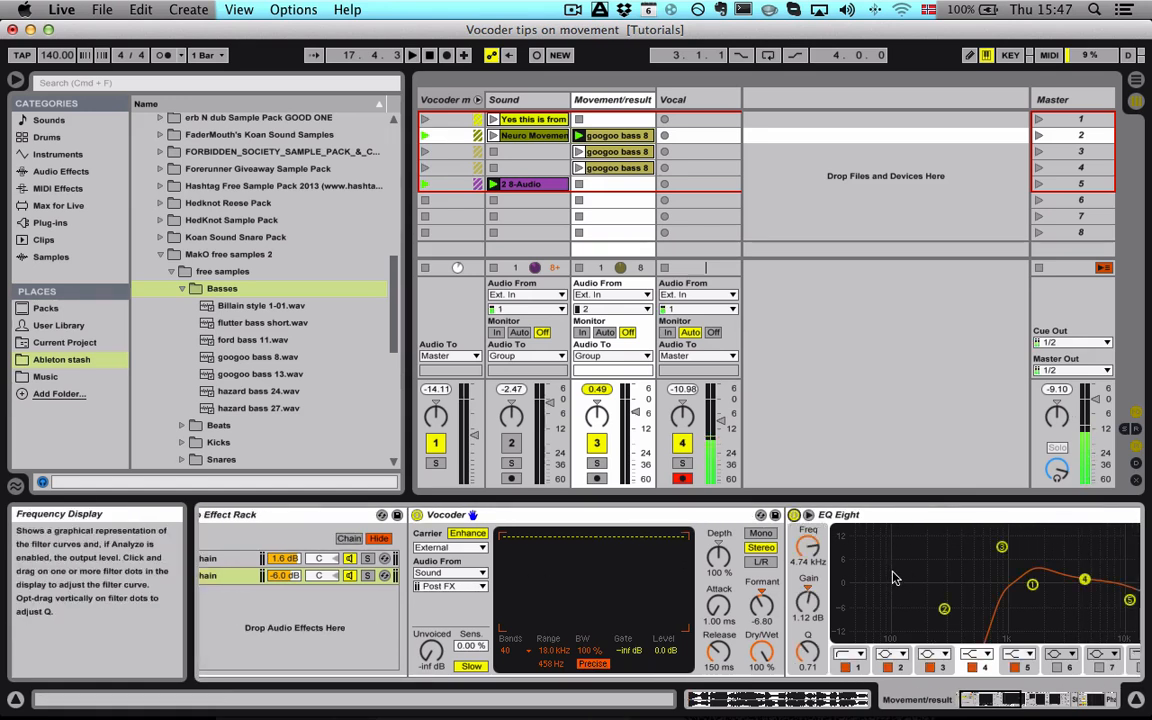
scroll(900, 585, "right", 3)
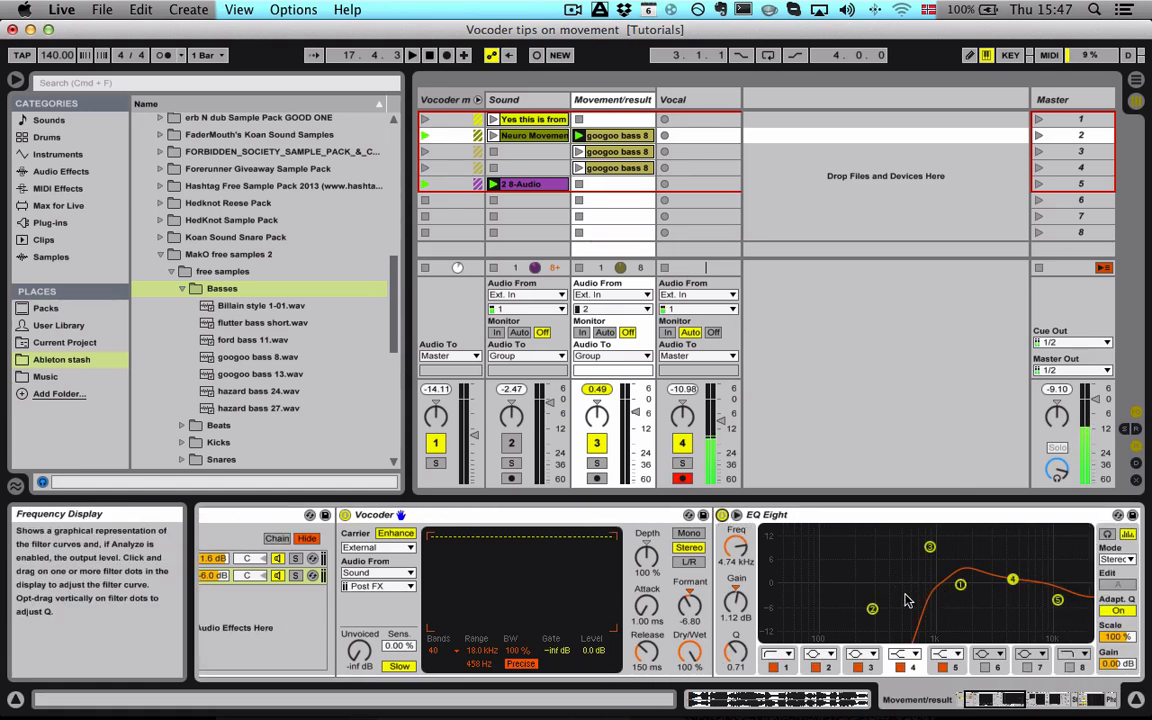
scroll(728, 545, "right", 10)
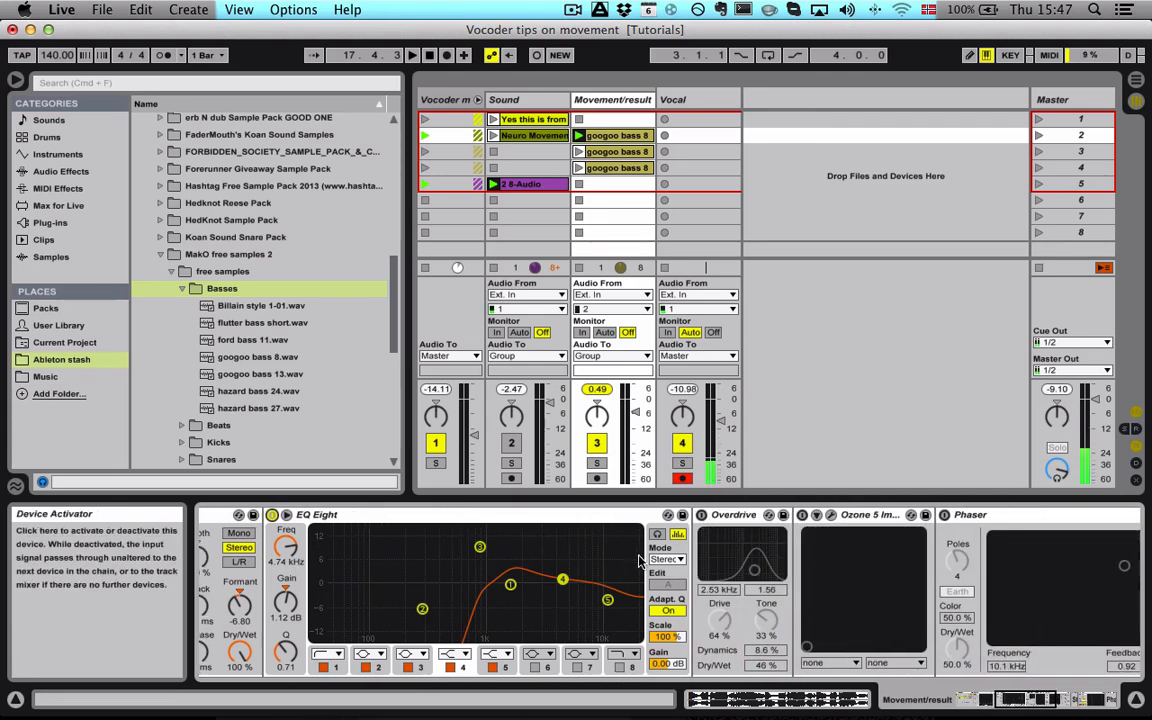
scroll(543, 562, "left", 12)
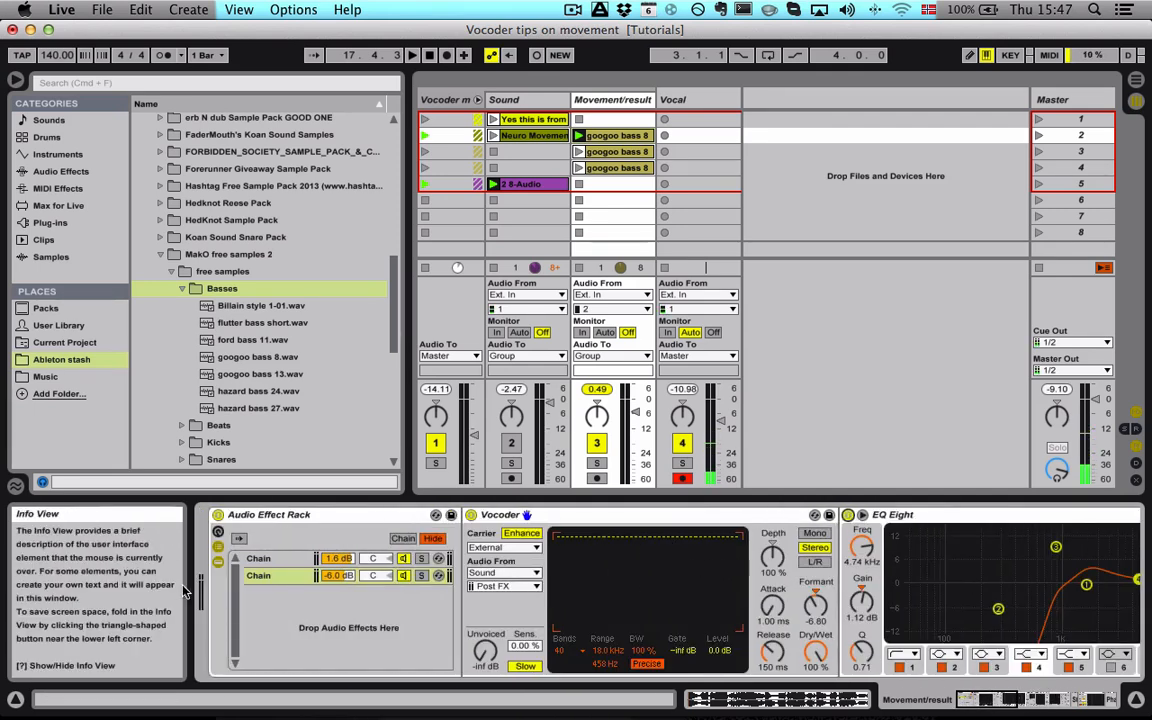
Step: Turn on Overdrive and Ozone 5 Imager in the lower chain during playback, and check the imager's stereo band widths
scroll(812, 584, "right", 3)
scroll(812, 584, "right", 4)
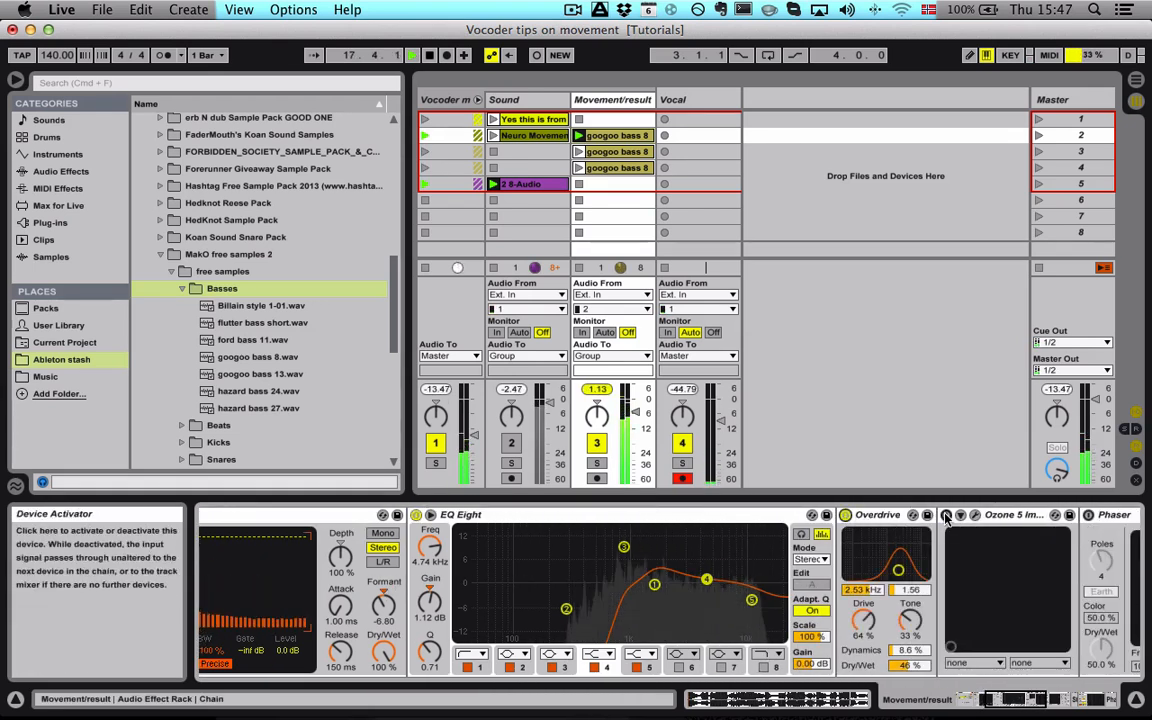
left_click(946, 516)
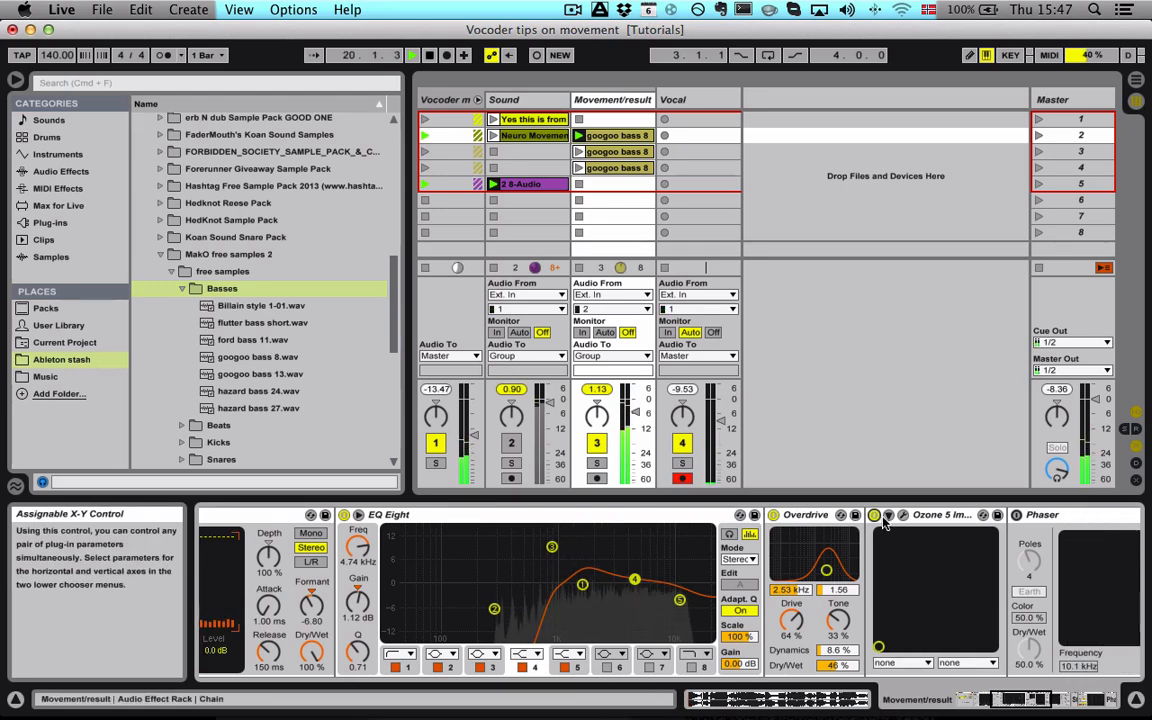
scroll(950, 560, "right", 2)
left_click(935, 553)
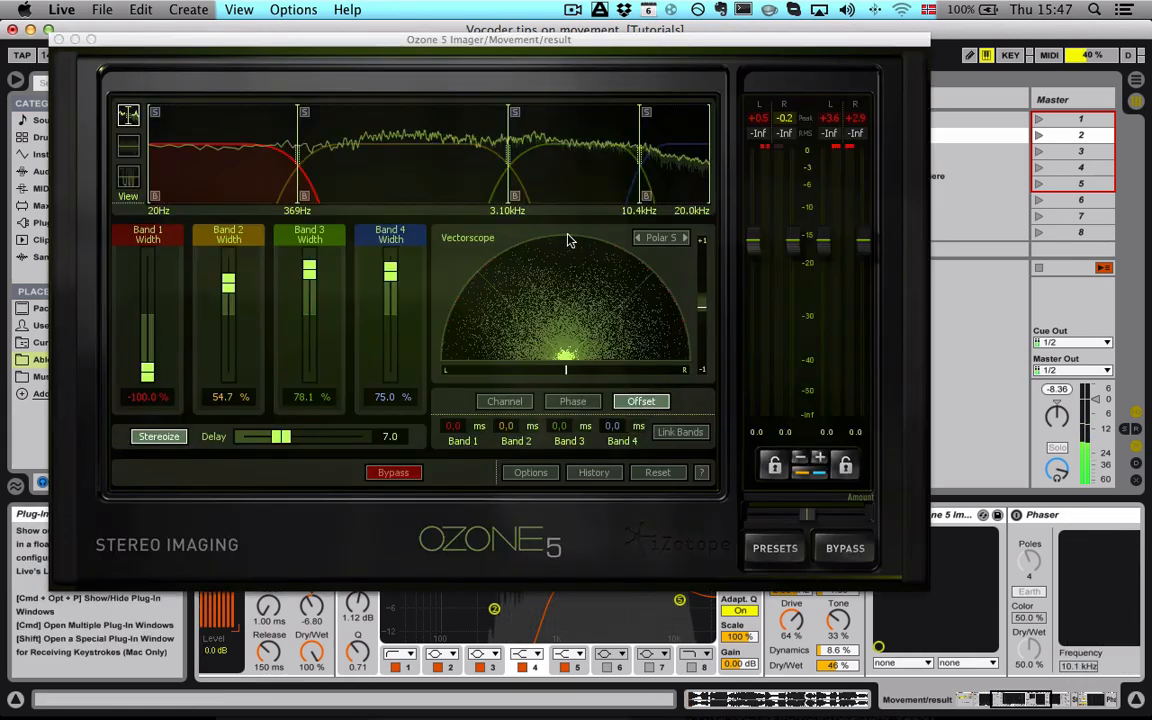
left_click(59, 40)
Step: Turn on the Phaser in the lower chain, return to the start of the rack and stop playback
scroll(850, 572, "right", 5)
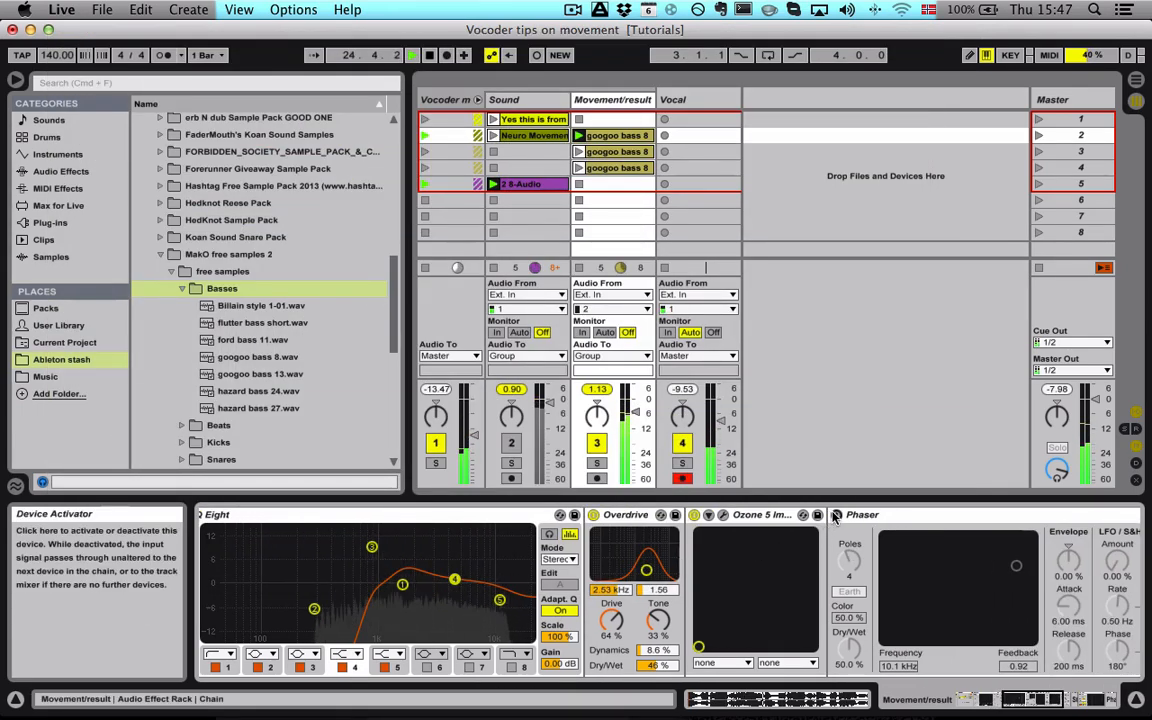
left_click(836, 514)
scroll(996, 567, "right", 10)
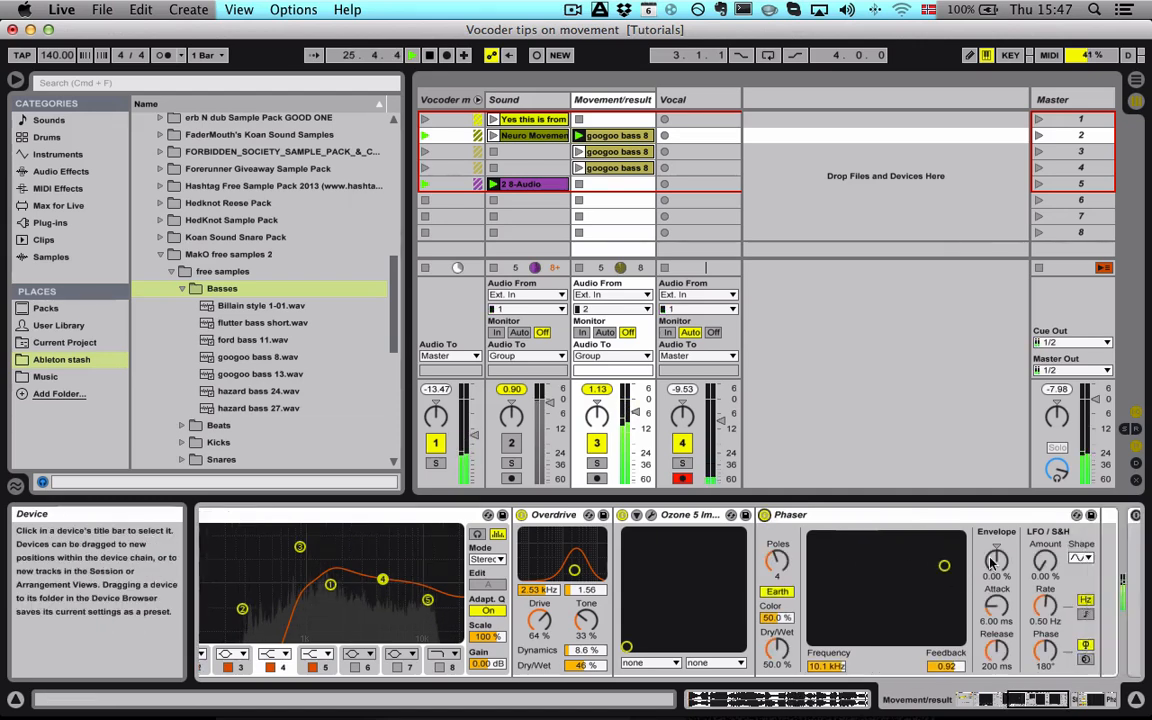
scroll(988, 563, "left", 20)
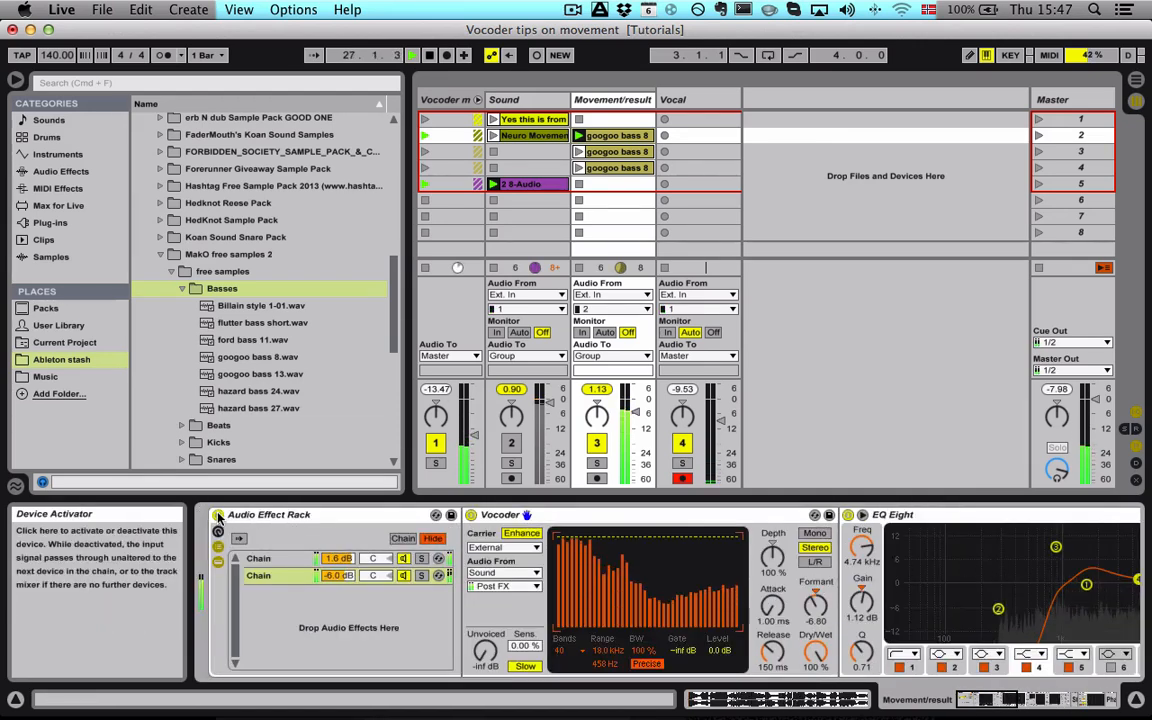
key("space")
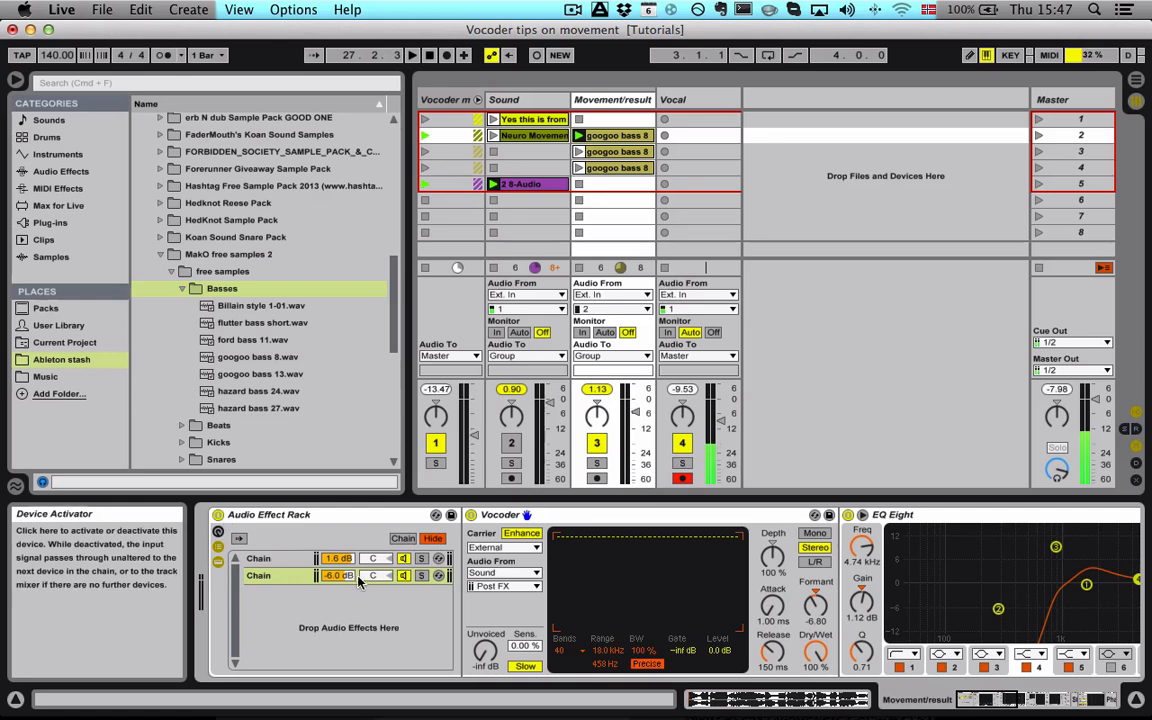
Step: Play the clips while toggling the rack's lower chain off and on to compare the sound
key("space")
left_click(403, 576)
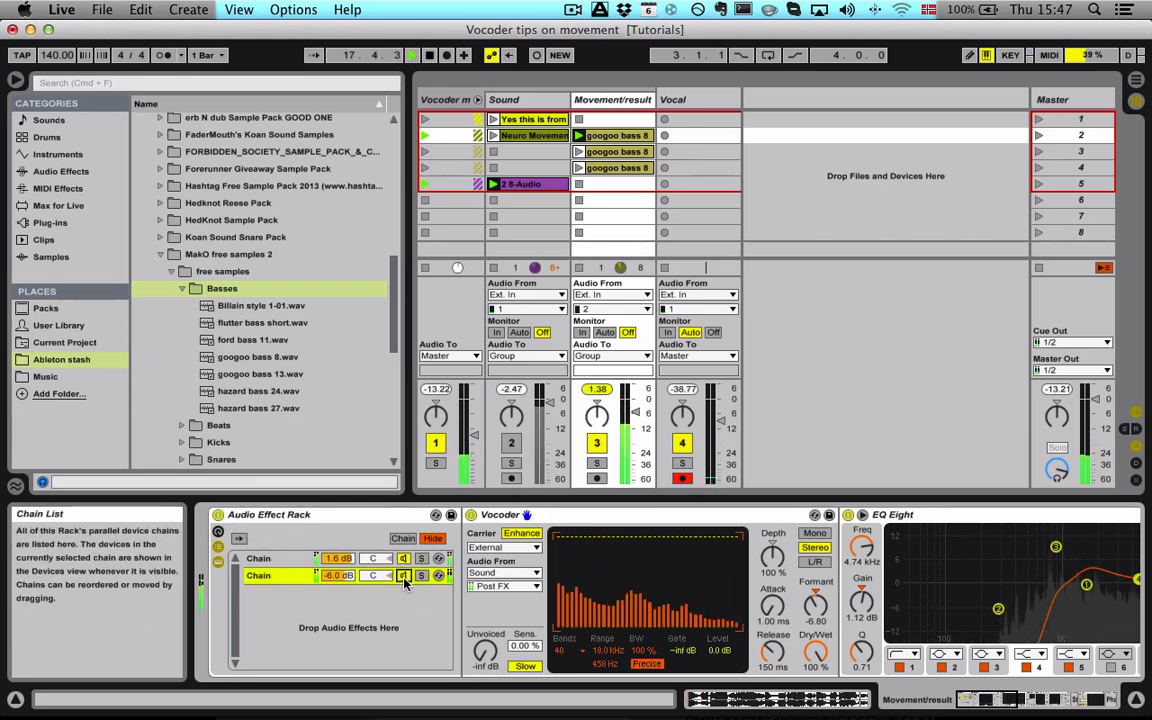
key("space")
left_click(403, 576)
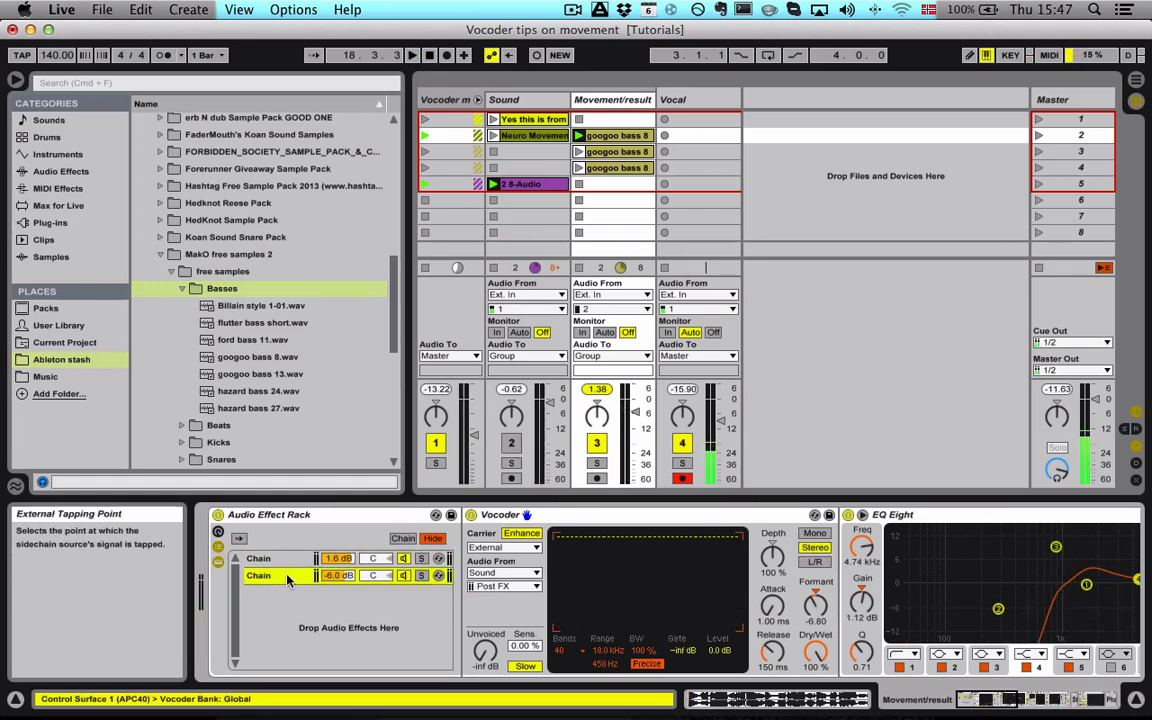
Step: Start playback and set the lower chain Vocoder's Formant to -8.40
key("space")
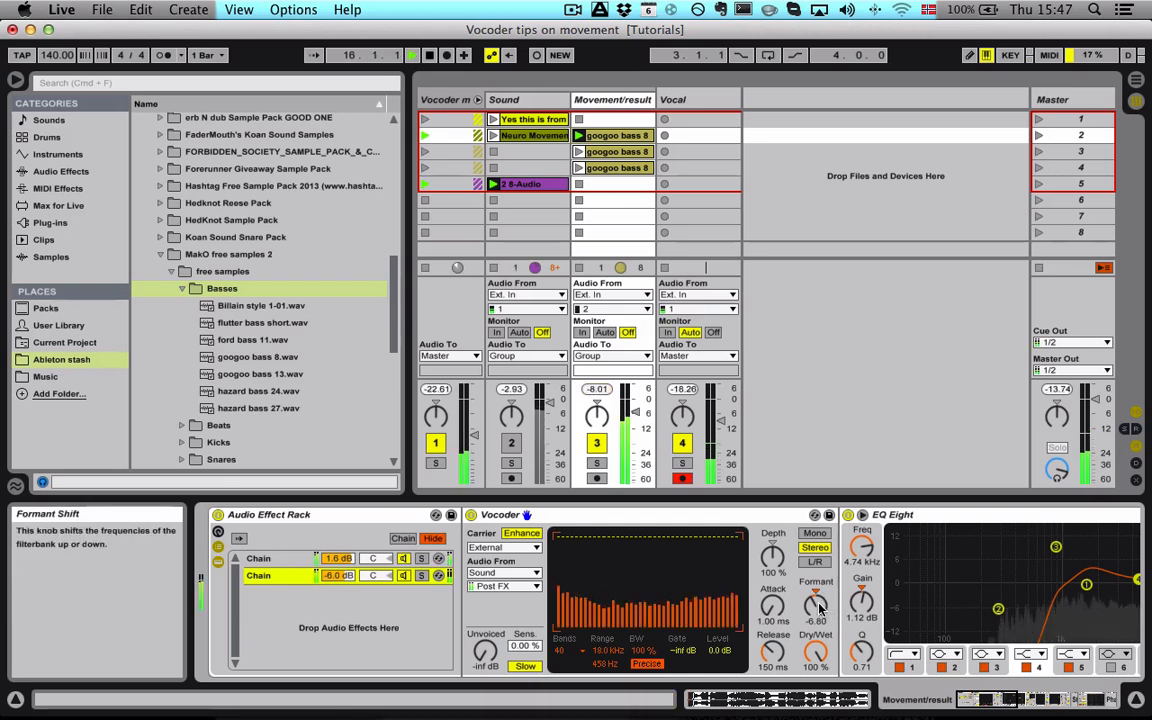
mouse_move(825, 608)
left_mouse_down()
mouse_move(825, 515)
mouse_move(825, 617)
left_mouse_up()
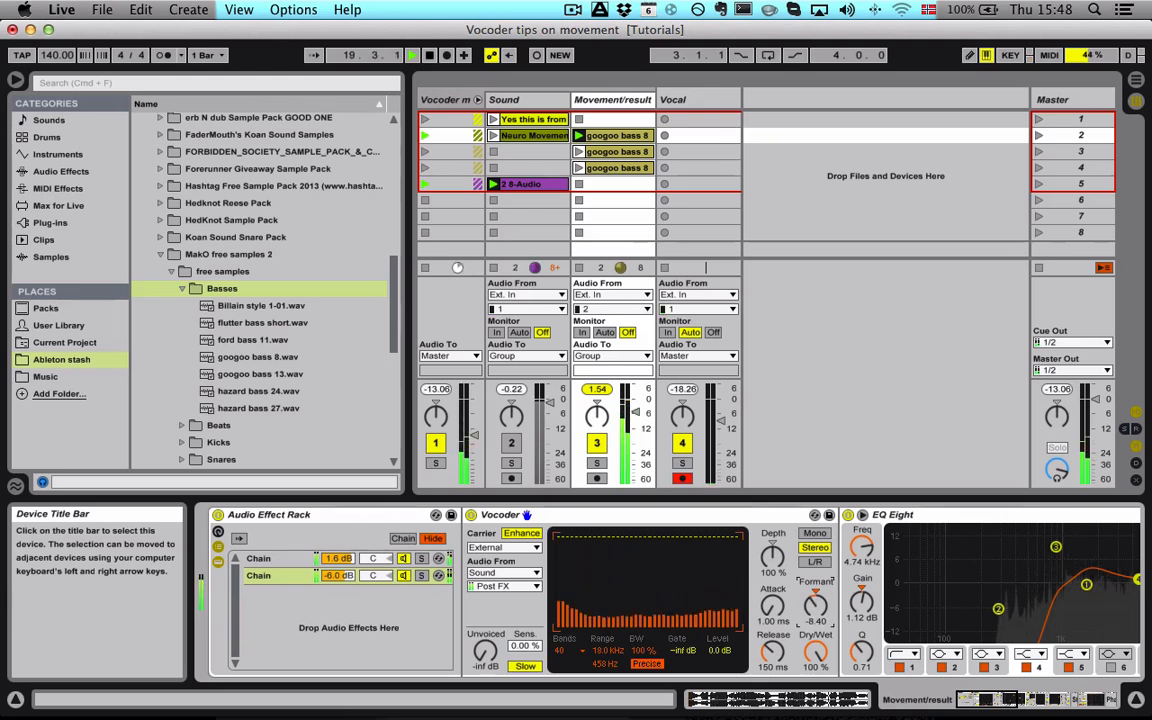
Step: Set the upper chain Vocoder's Formant to -2.60, then stop playback
left_click(295, 559)
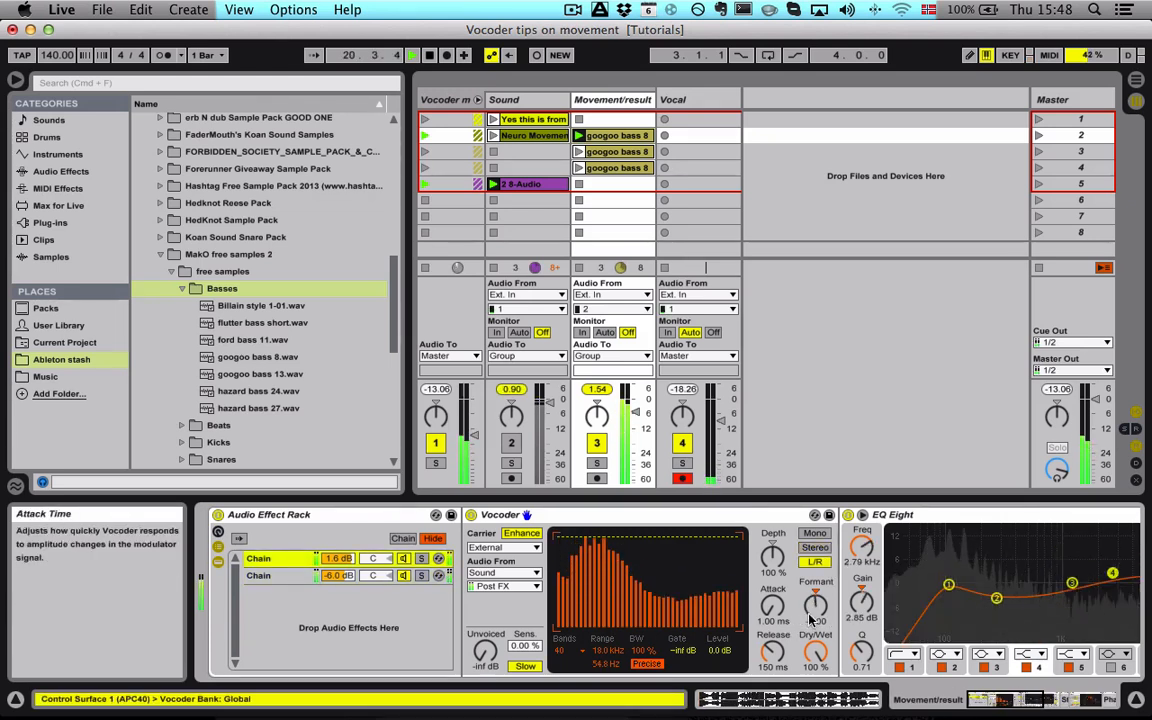
left_click_drag(815, 607, 815, 541)
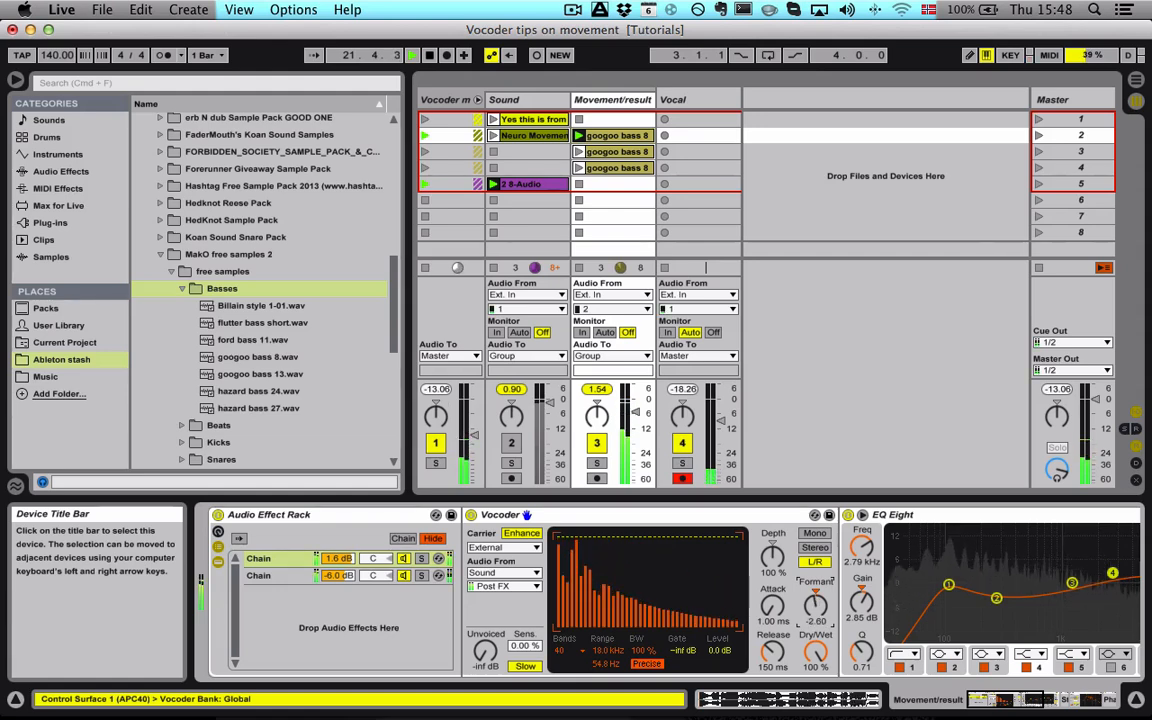
key("space")
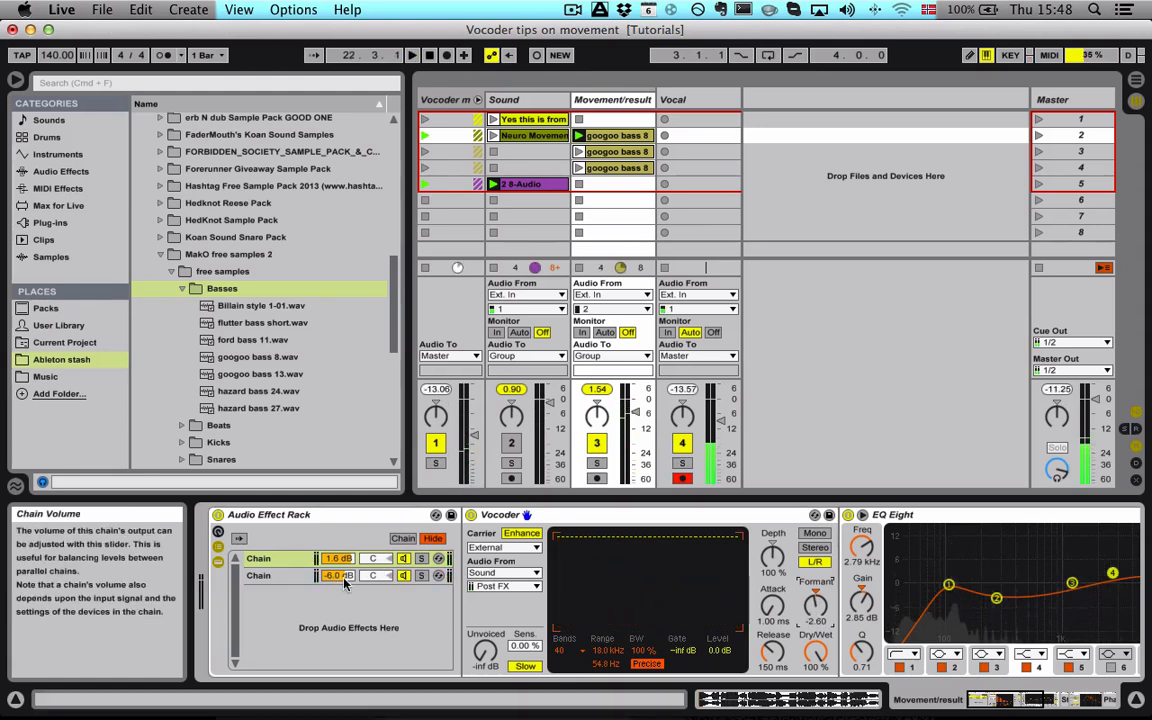
Step: Look through the effects in the rack's upper and lower chains, comparing the devices after each Vocoder
scroll(363, 575, "right", 10)
scroll(368, 572, "left", 10)
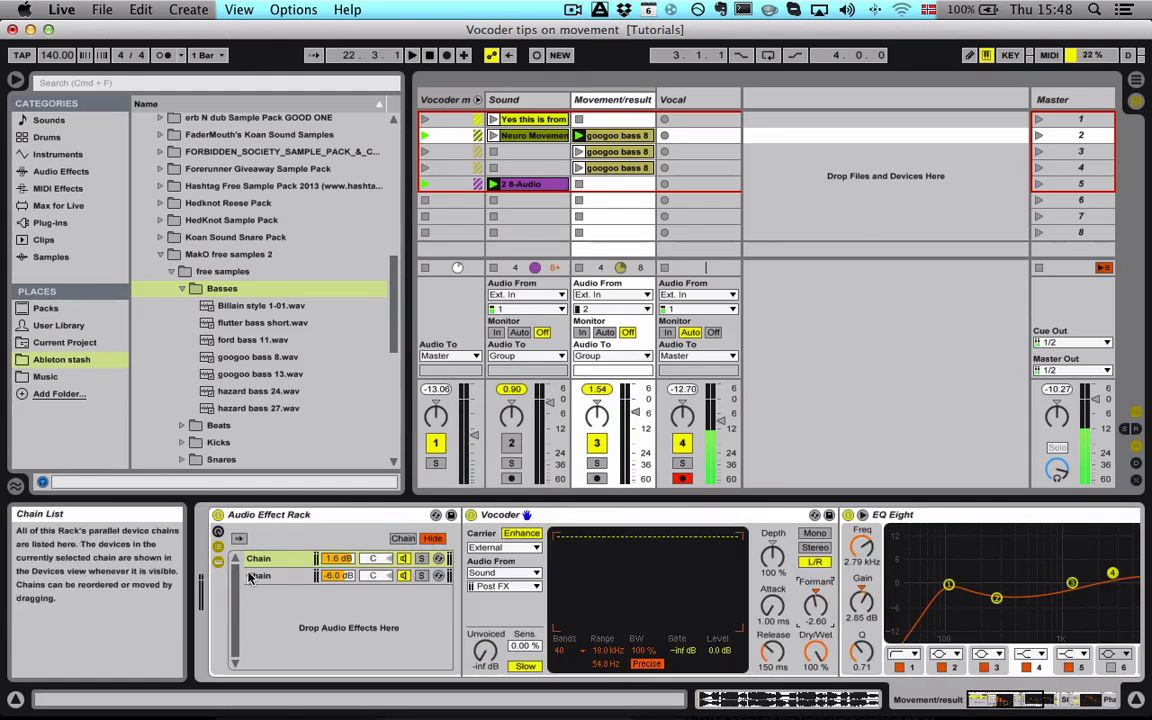
left_click(249, 577)
scroll(649, 548, "right", 10)
scroll(741, 612, "left", 10)
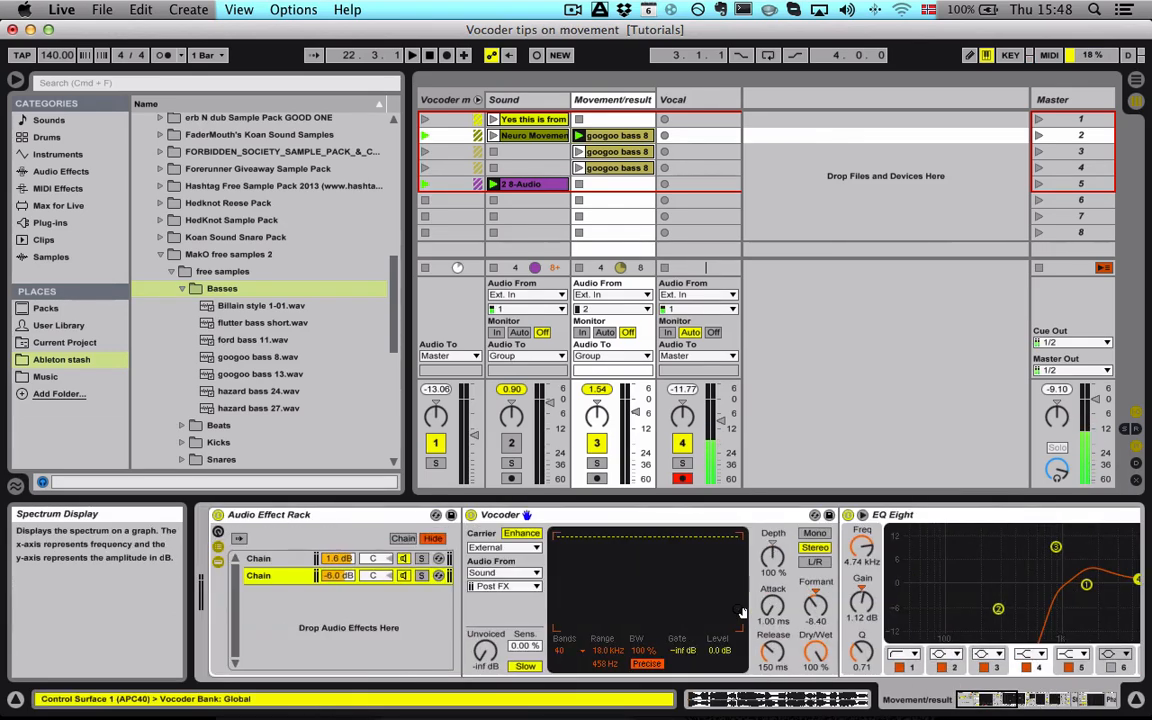
scroll(741, 612, "right", 10)
scroll(745, 608, "left", 10)
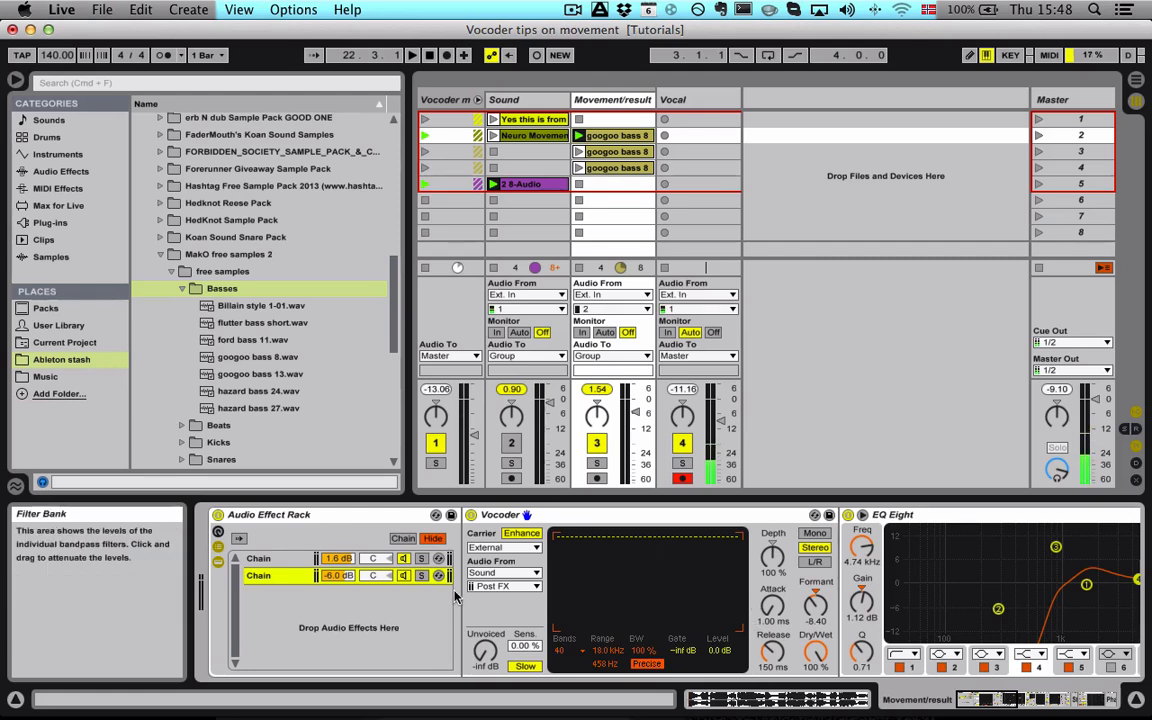
scroll(604, 571, "right", 10)
scroll(604, 571, "right", 10)
scroll(620, 575, "left", 15)
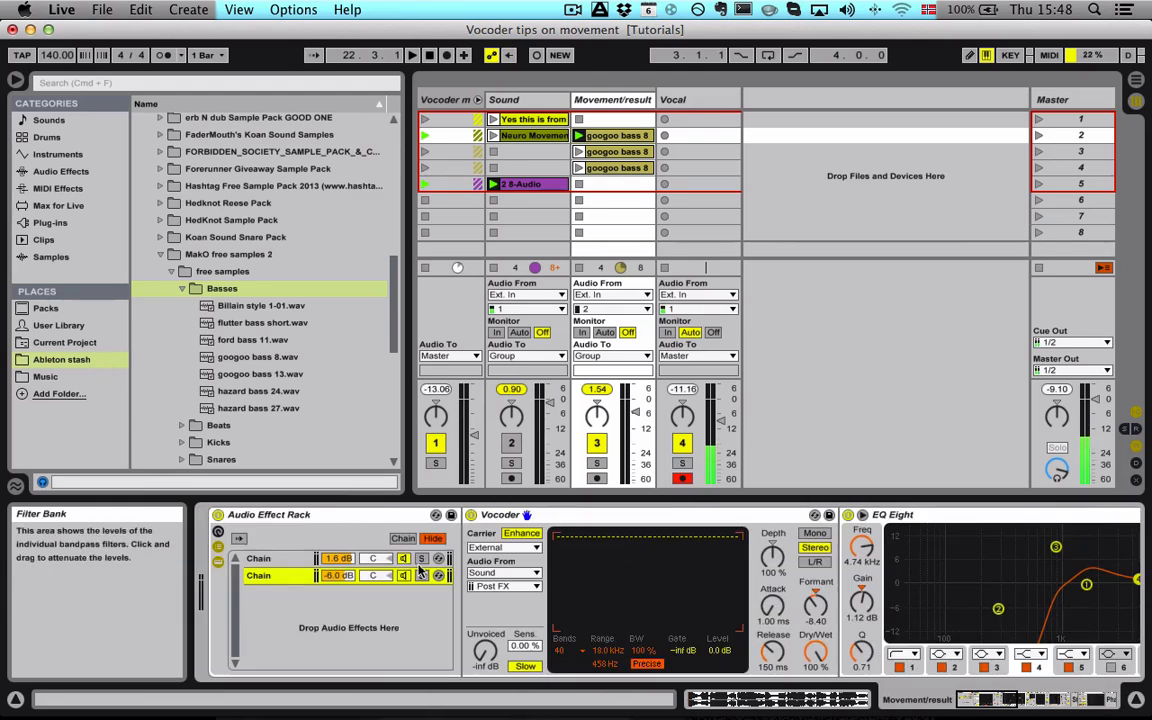
scroll(640, 580, "right", 20)
scroll(646, 582, "left", 15)
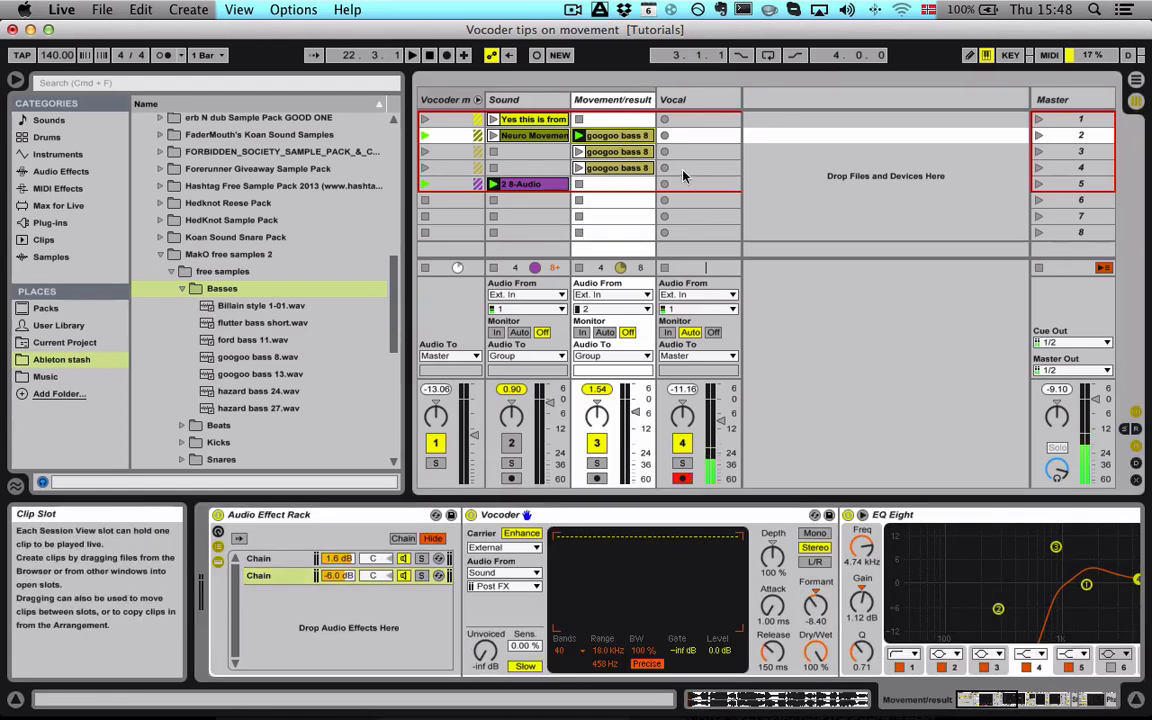
Step: Copy the playing googoo bass 8 and 2 8-Audio session clips into the Arrangement at bar 15 on the Movement and Sound tracks
key("Tab")
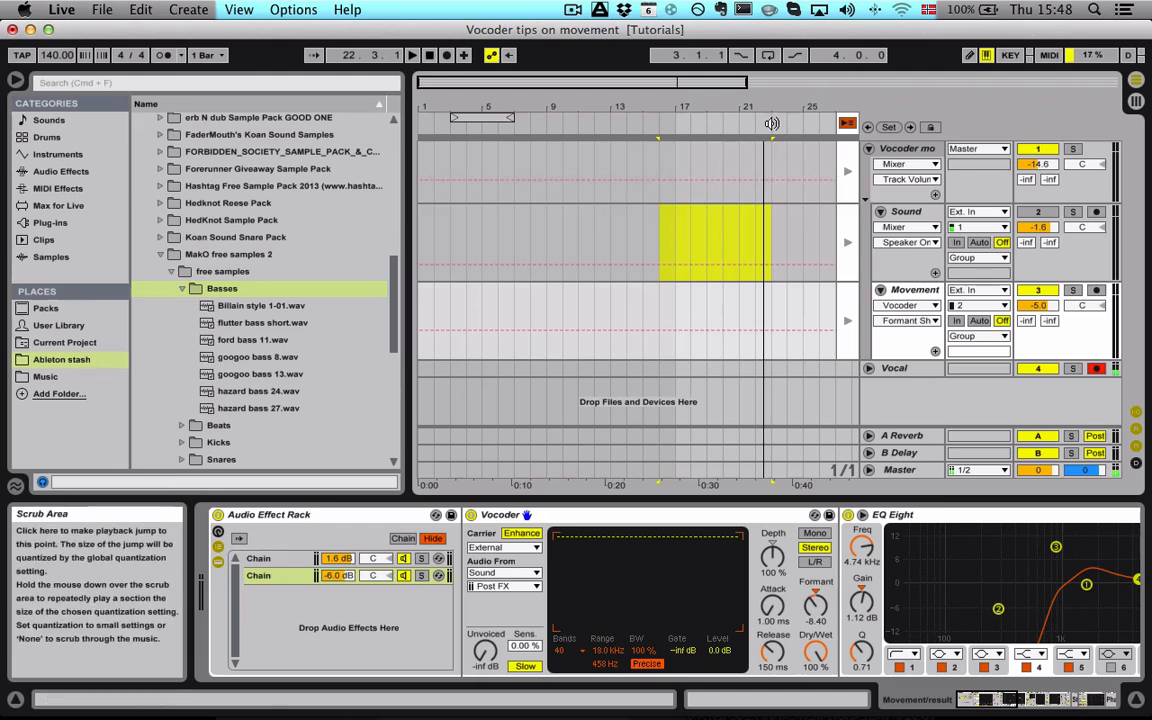
key("Tab")
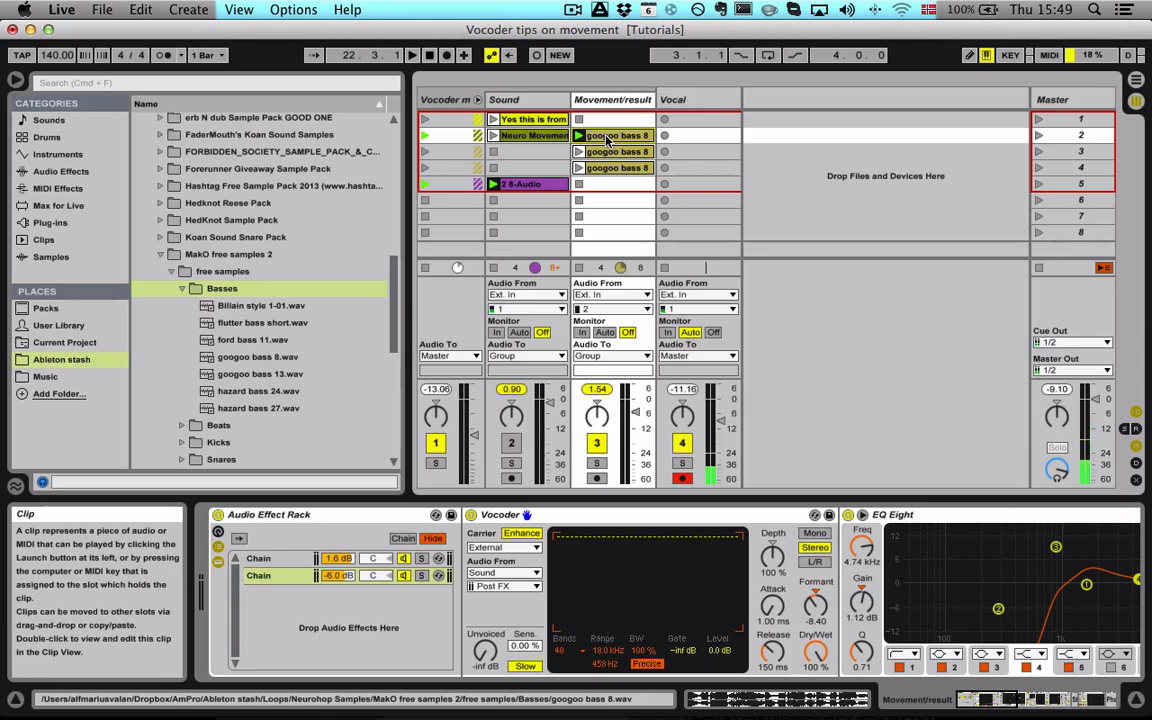
key("Tab")
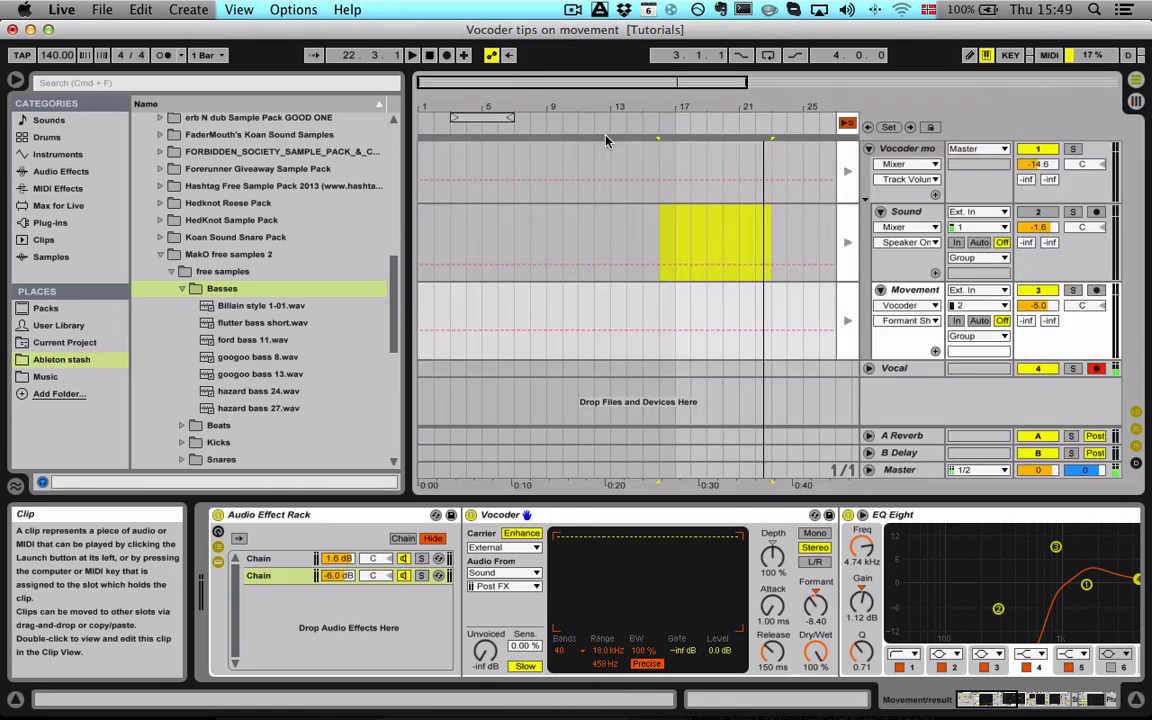
key("Tab")
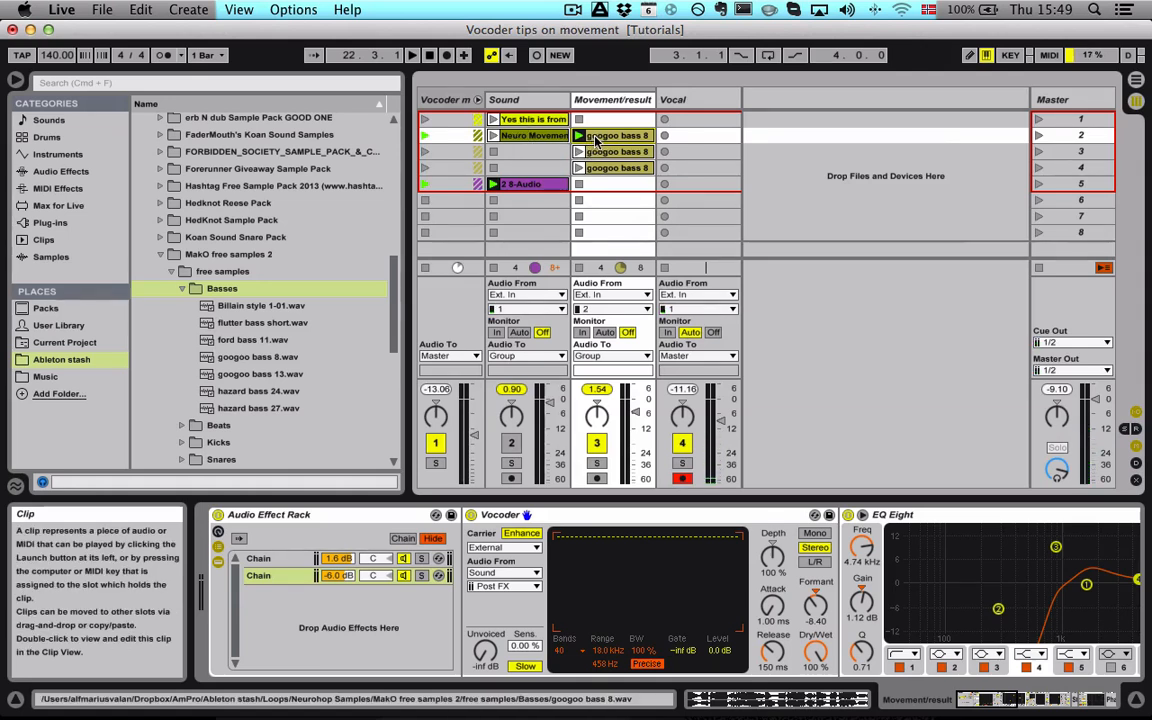
key("Tab")
key("Tab")
key("Tab")
left_click_drag(596, 138, 648, 325)
key("Tab")
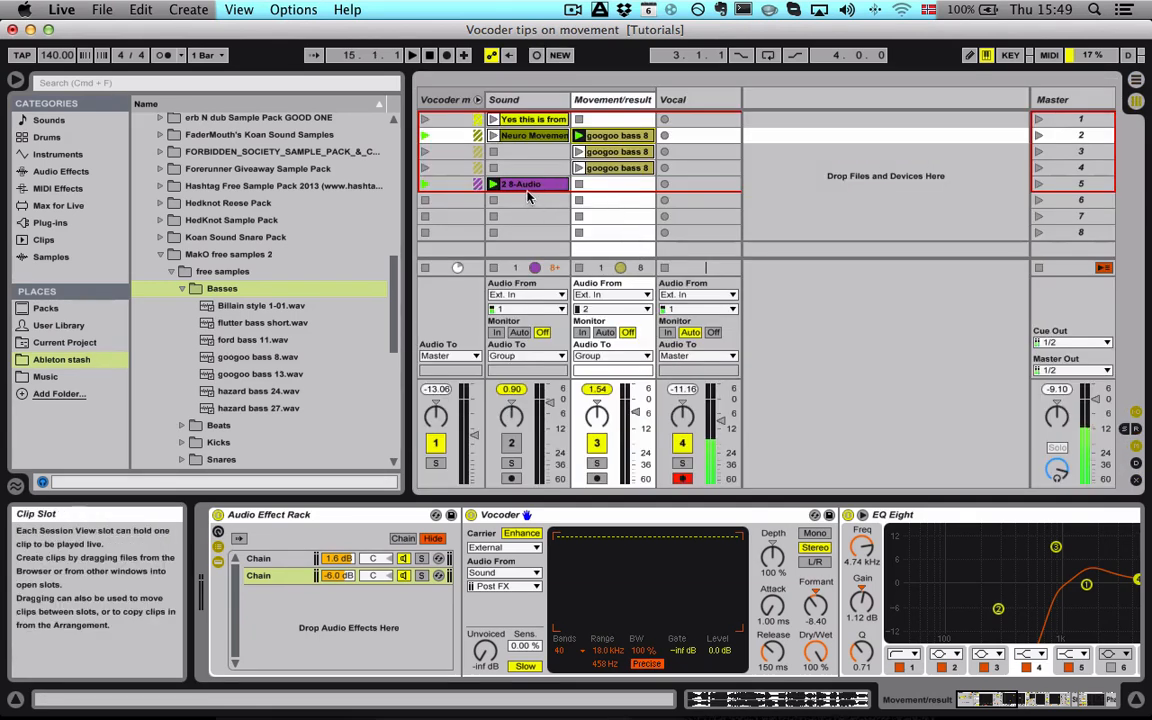
key("Tab")
left_click_drag(528, 190, 657, 228)
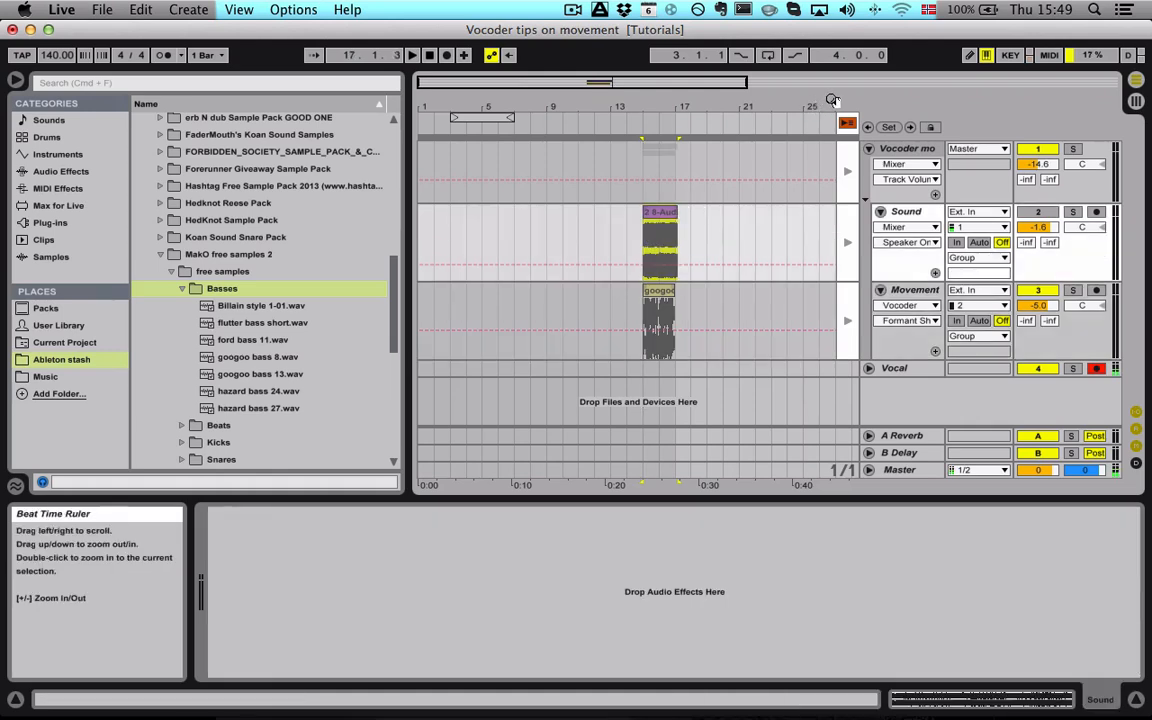
Step: Loop the arrangement clips and trim the end of the 2 8-Audio clip to match the googoo bass 8 clip at bar 17
left_click(847, 123)
left_click_drag(598, 84, 598, 168)
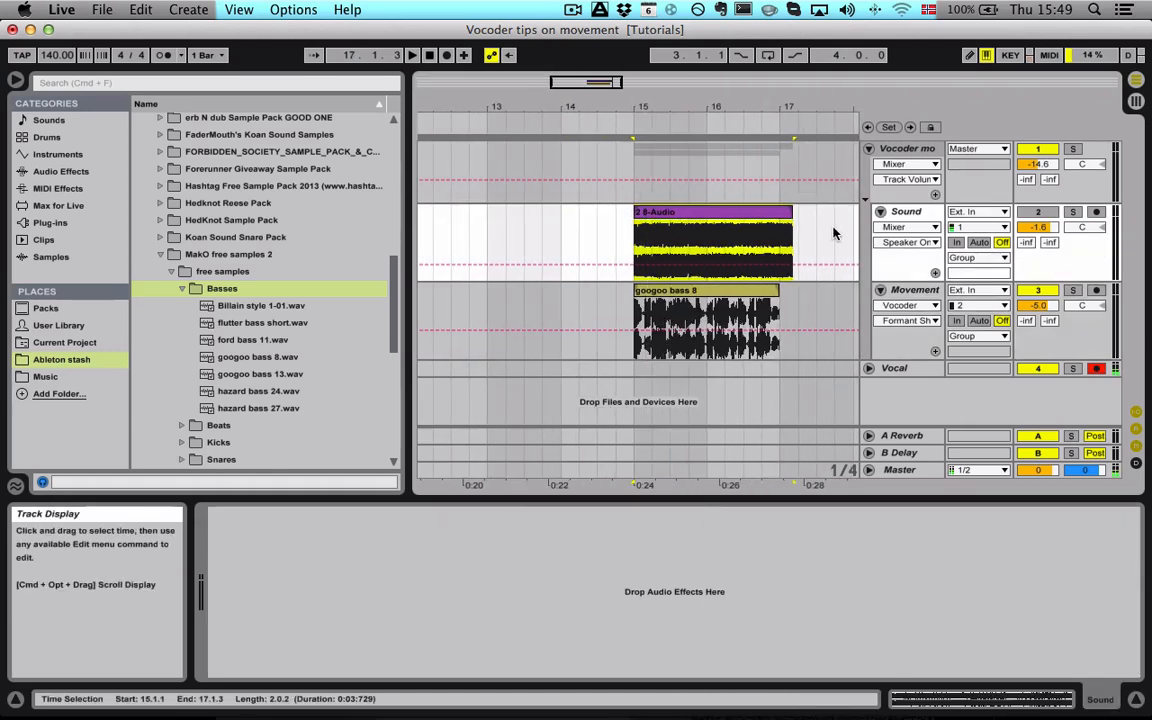
key("super+l")
mouse_move(779, 290)
left_mouse_down()
mouse_move(798, 290)
mouse_move(781, 290)
left_mouse_up()
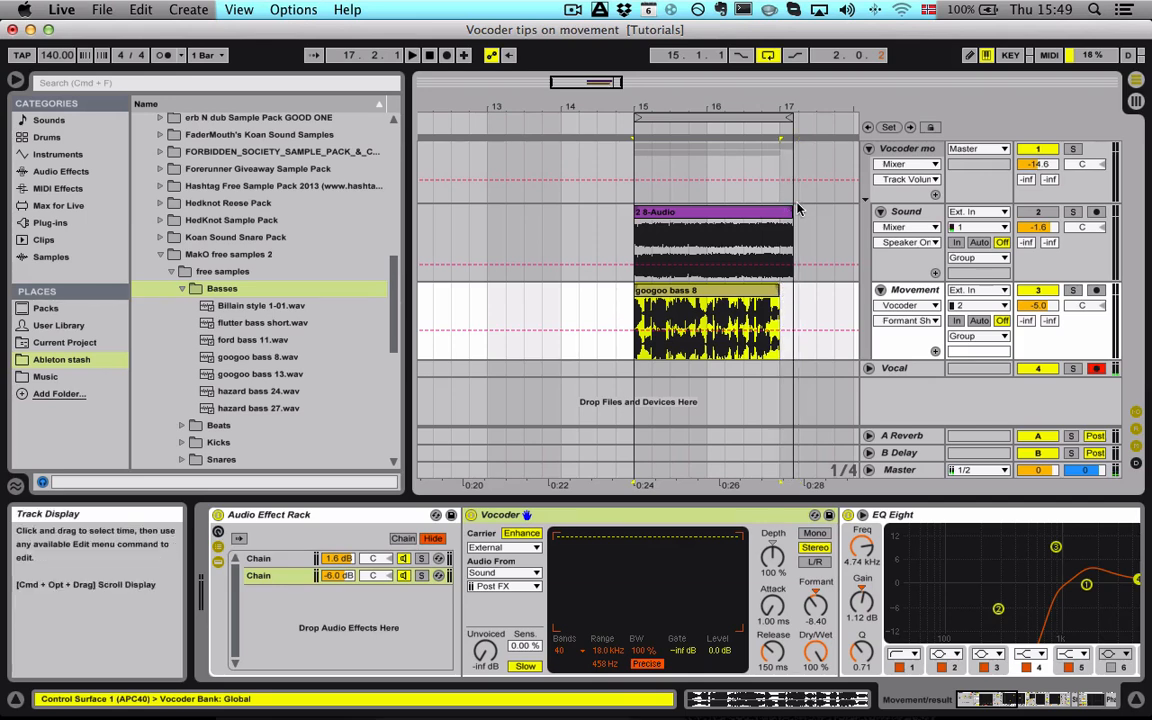
left_click_drag(792, 212, 779, 212)
key("space")
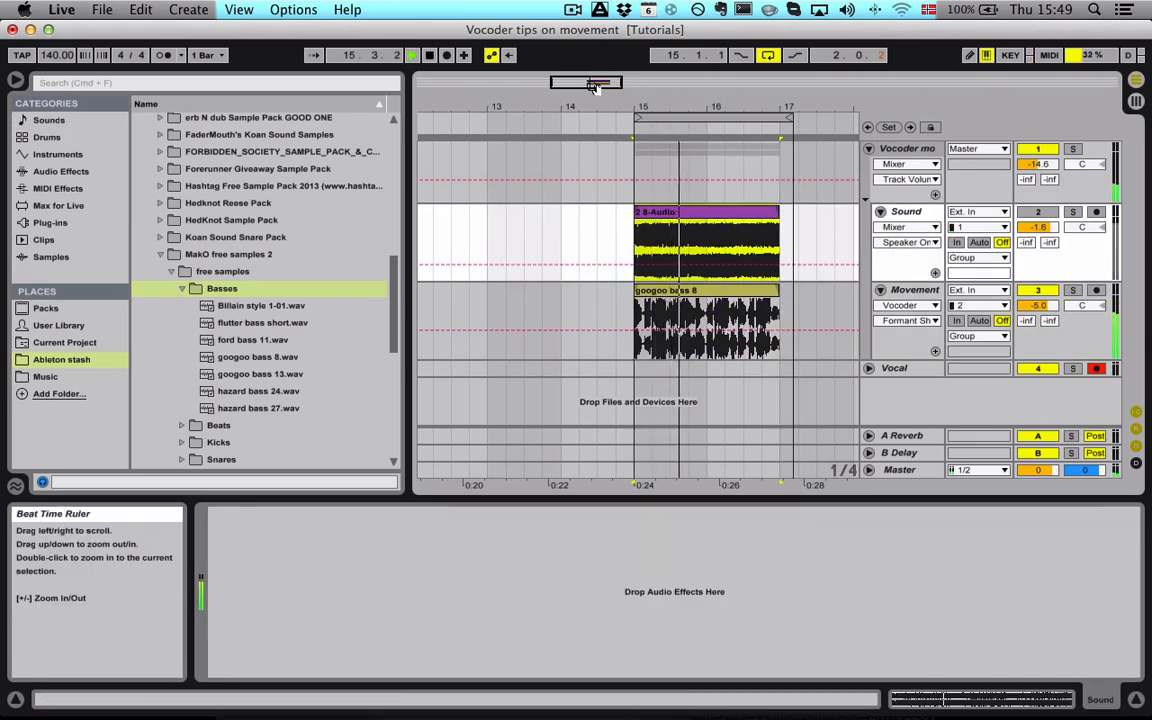
key("space")
Step: Duplicate both clips directly after the originals and shorten the loop to end at bar 17
left_click_drag(597, 84, 594, 140)
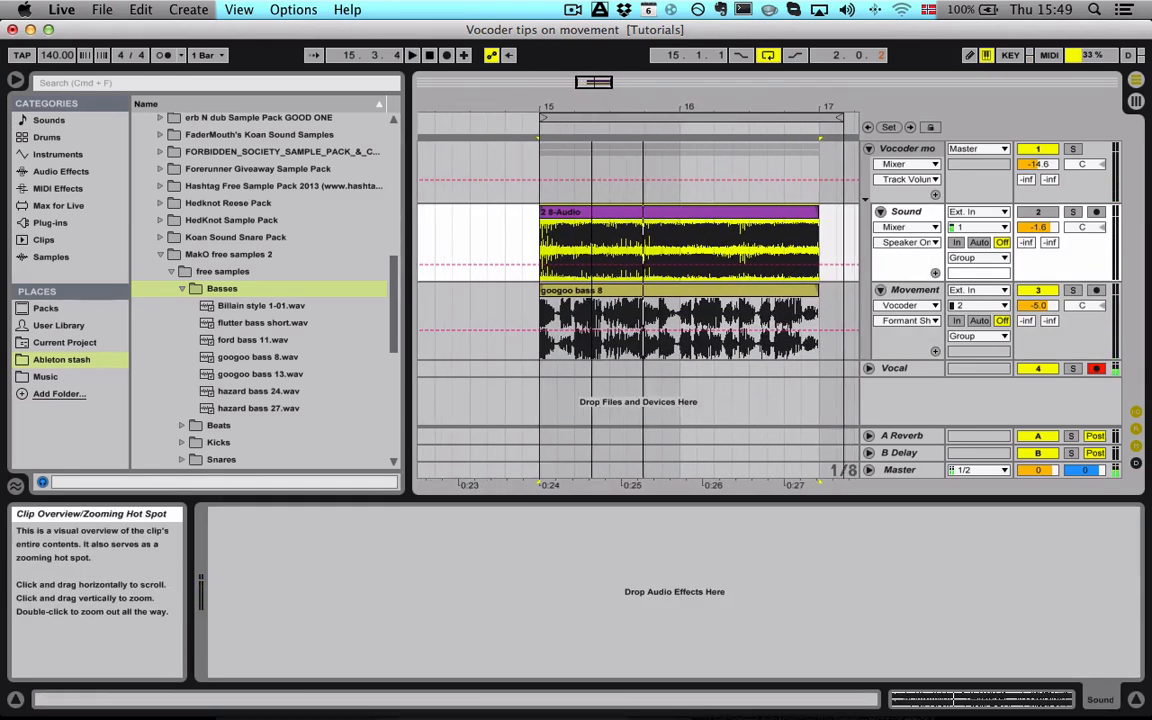
left_click(645, 291)
left_click(643, 213)
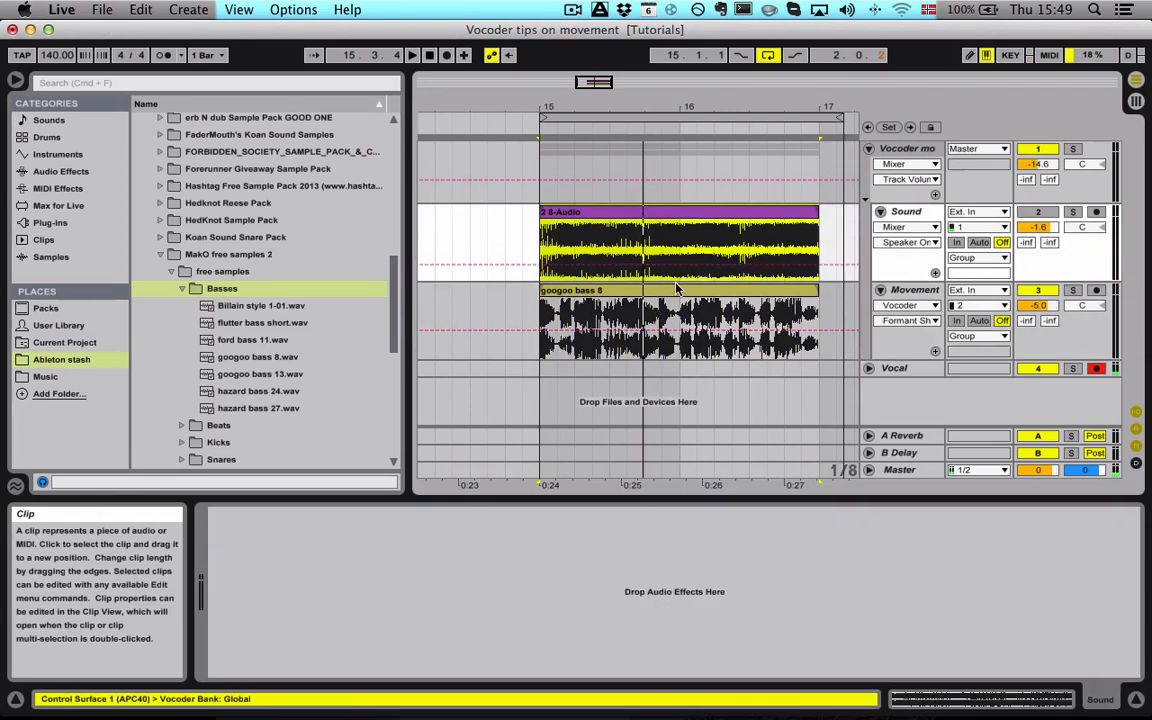
left_click(677, 290, "shift")
key("super+d")
scroll(580, 243, "left", 1)
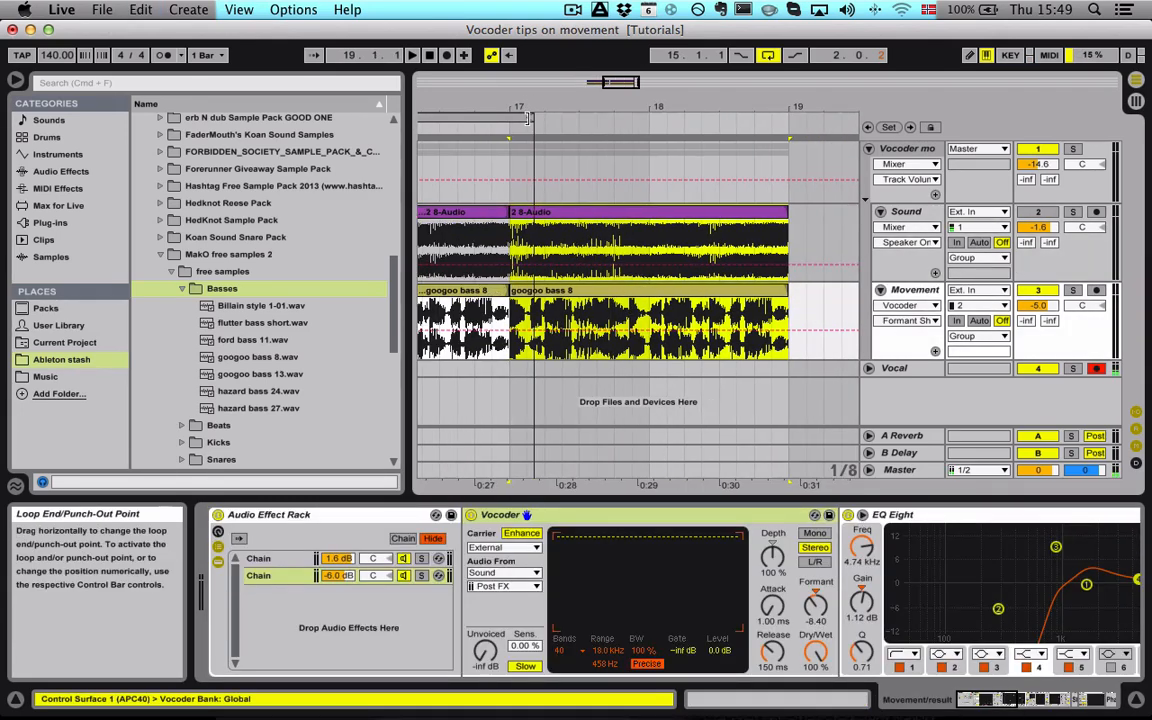
left_click_drag(532, 117, 510, 117)
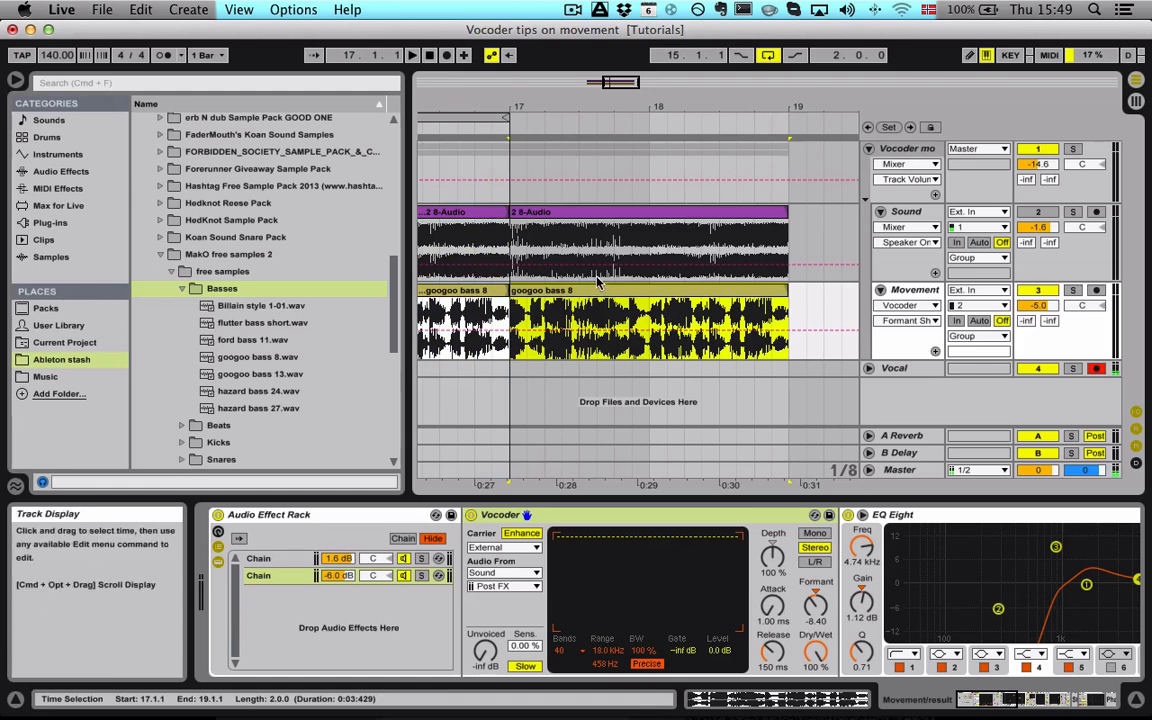
Step: Double the duplicated googoo bass 8 clip's segment BPM to 219.43 and play it back
left_click(580, 291)
scroll(583, 285, "left", 2)
scroll(601, 212, "left", 5)
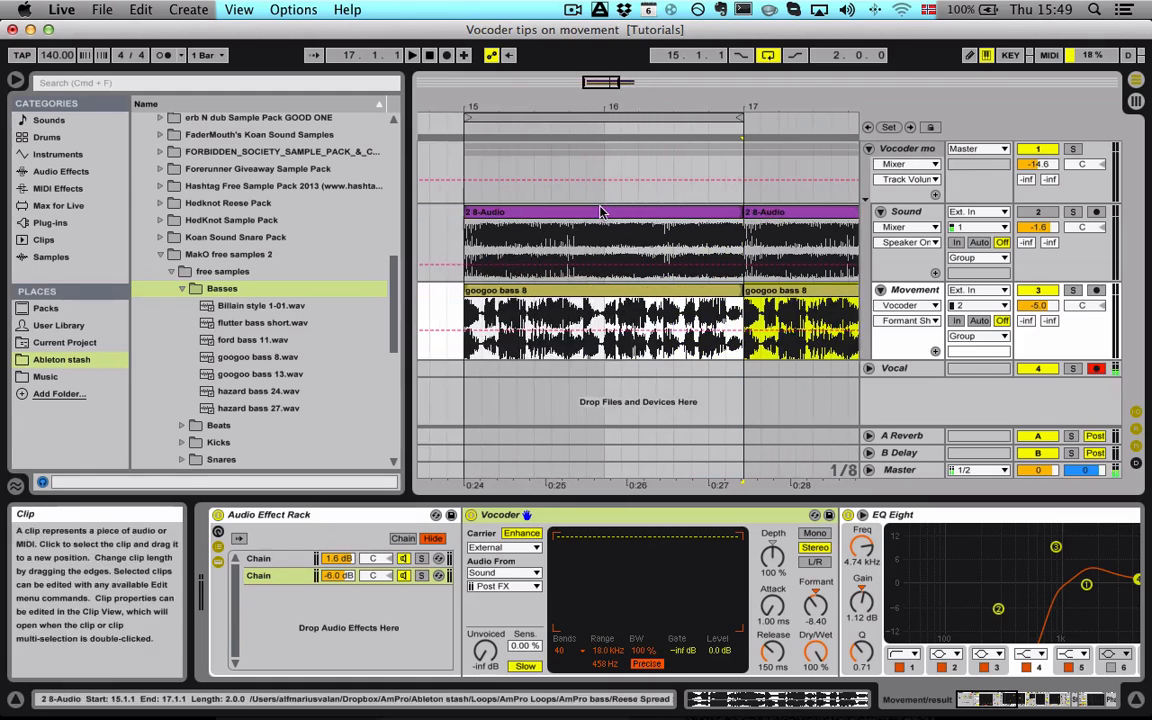
scroll(596, 211, "right", 3)
scroll(590, 212, "right", 2)
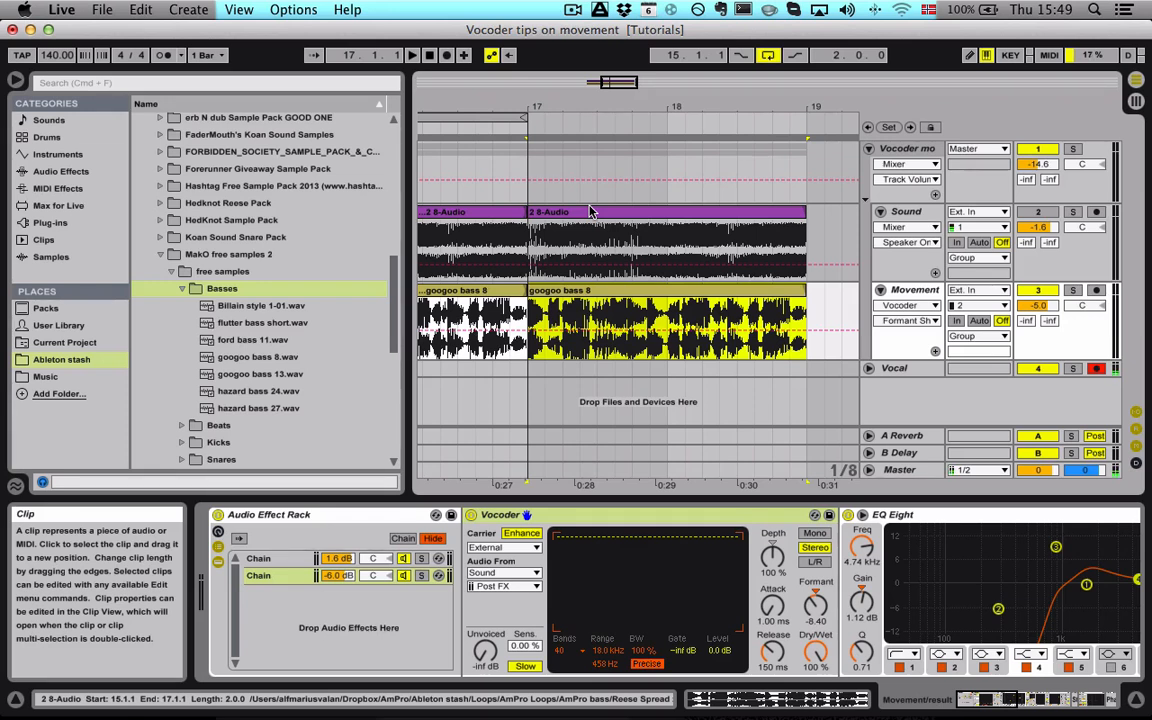
mouse_move(620, 82)
left_mouse_down()
mouse_move(620, 120)
mouse_move(612, 88)
left_mouse_up()
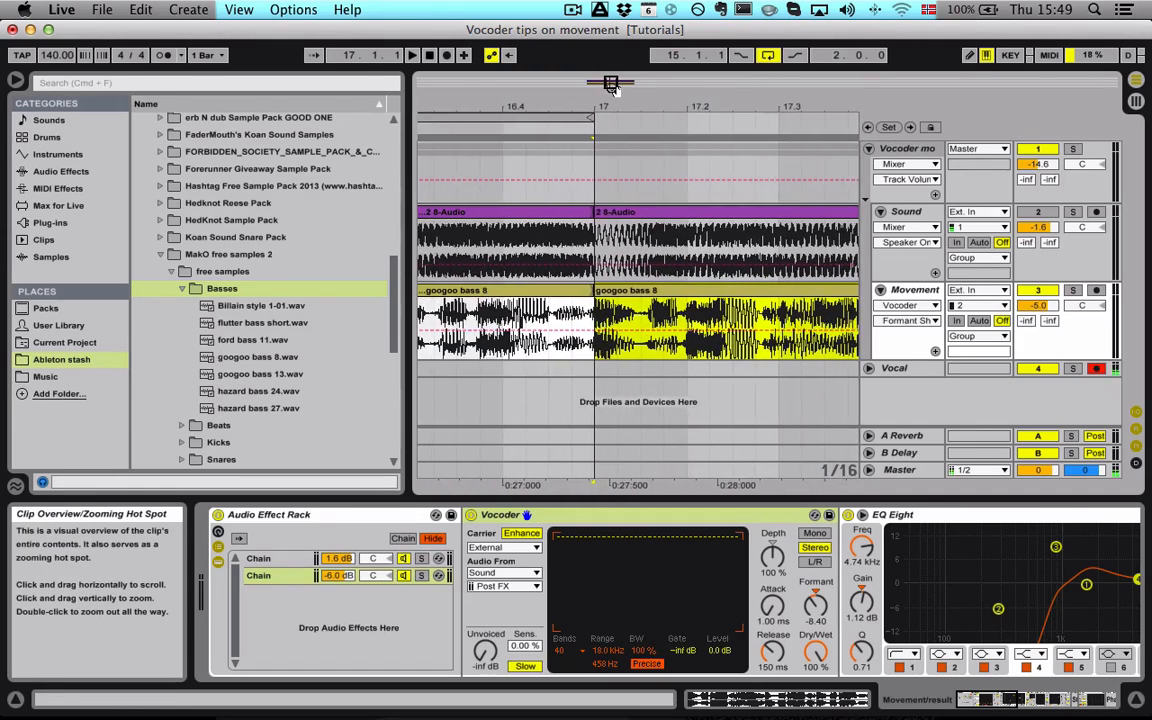
double_click(652, 305)
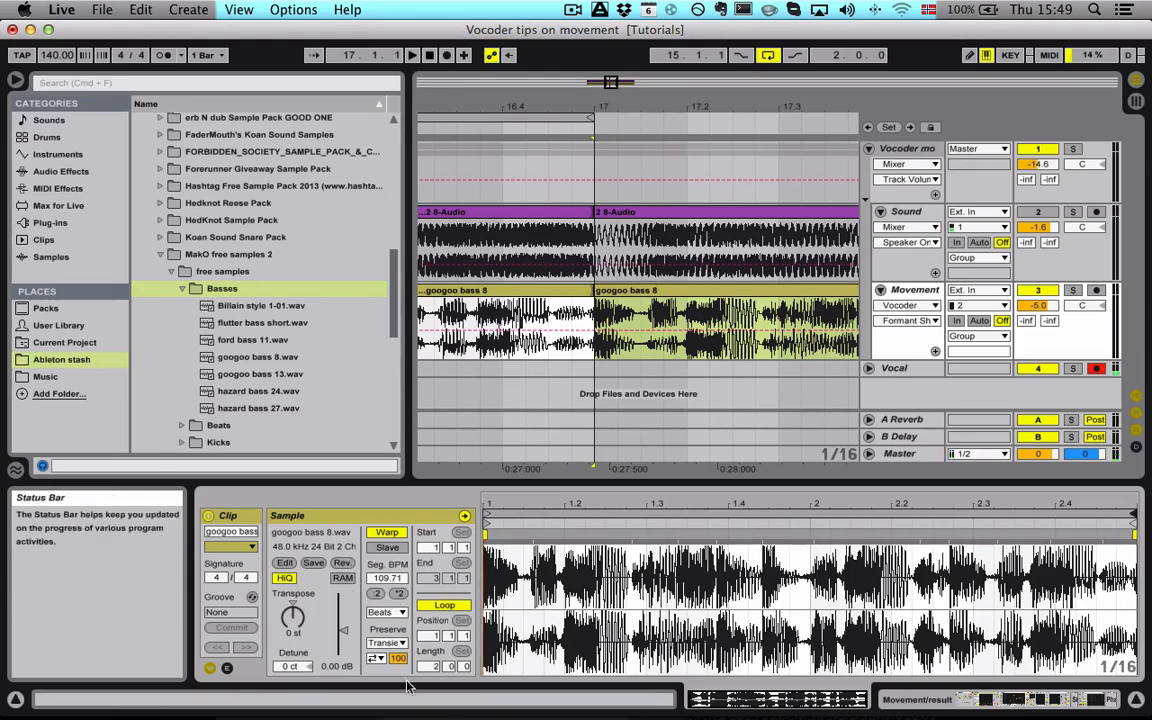
left_click(398, 596)
key("space")
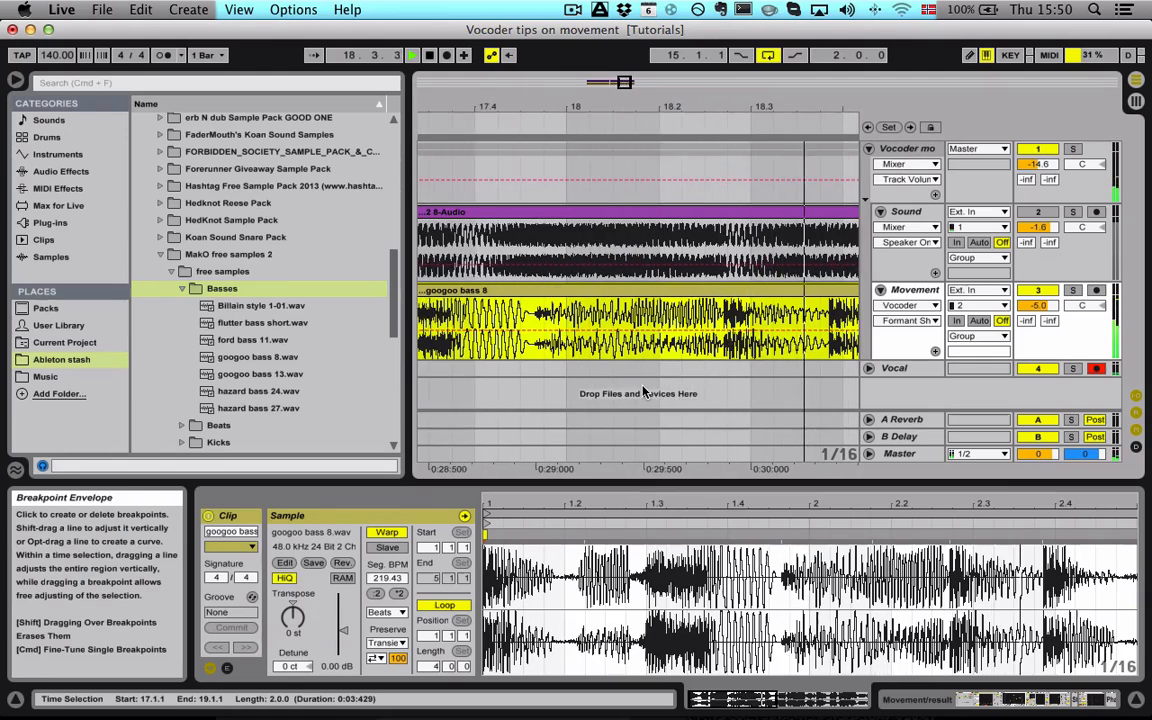
key("space")
scroll(667, 355, "left", 10)
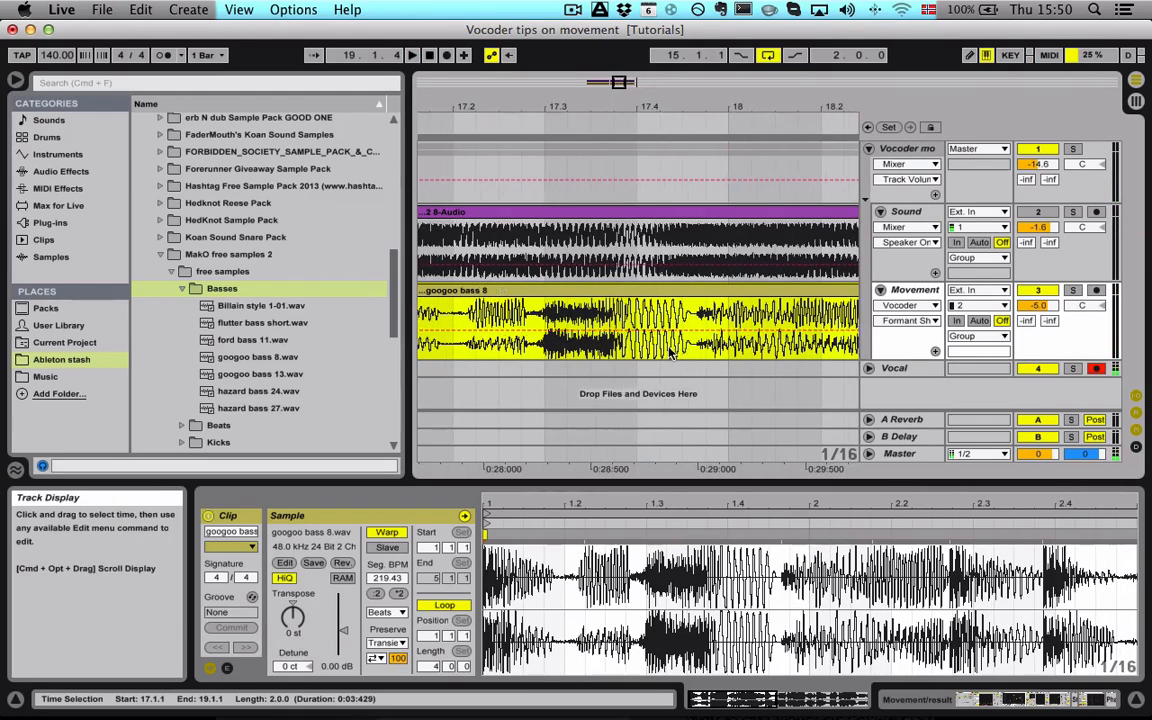
Step: Audition the duplicated bass clip in Texture warp mode, then set it to Re-Pitch and replay it
left_click(389, 613)
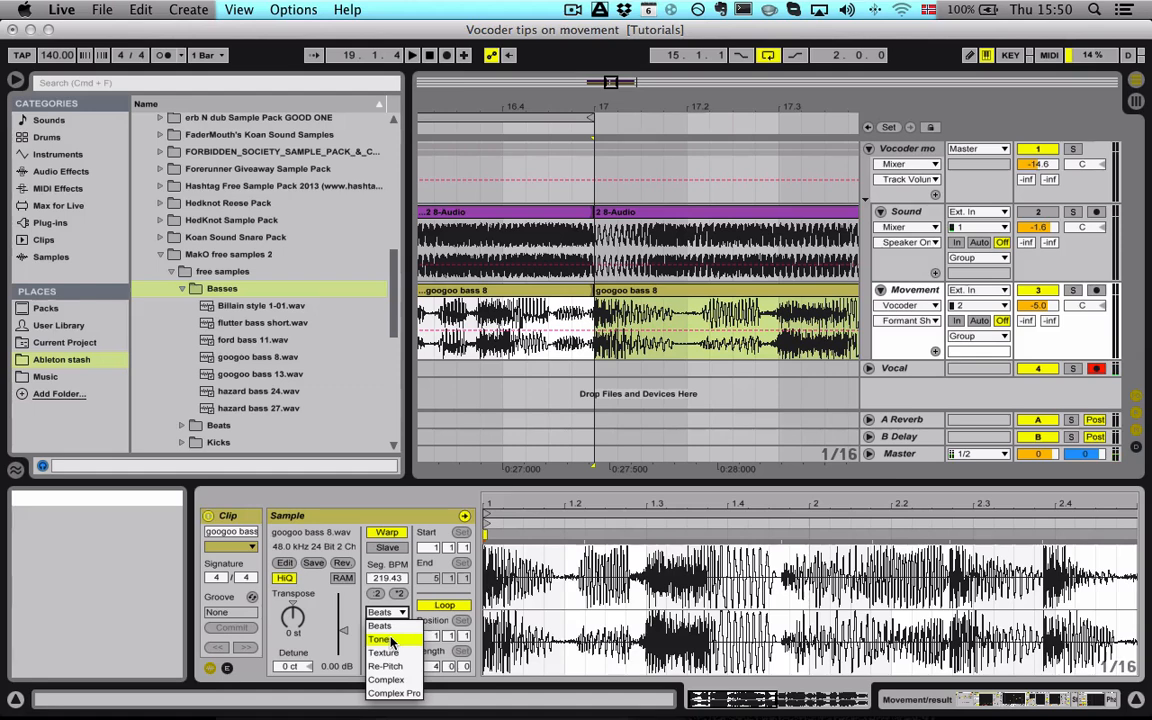
left_click(384, 652)
key("space")
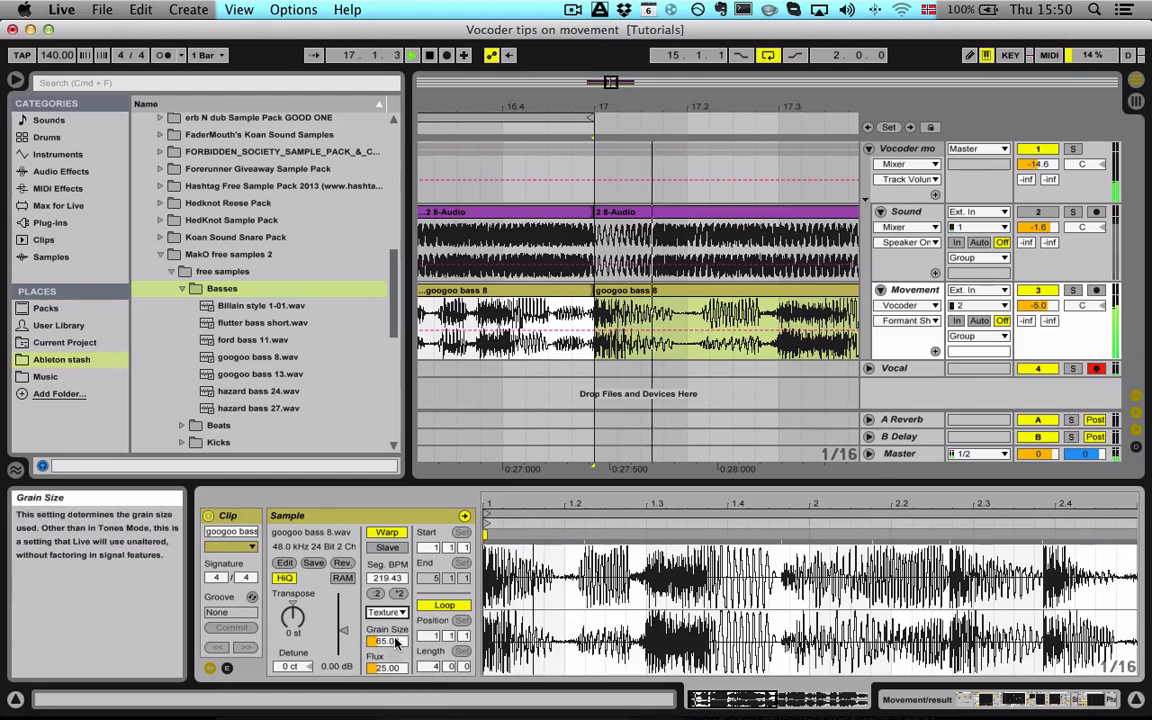
left_click(387, 612)
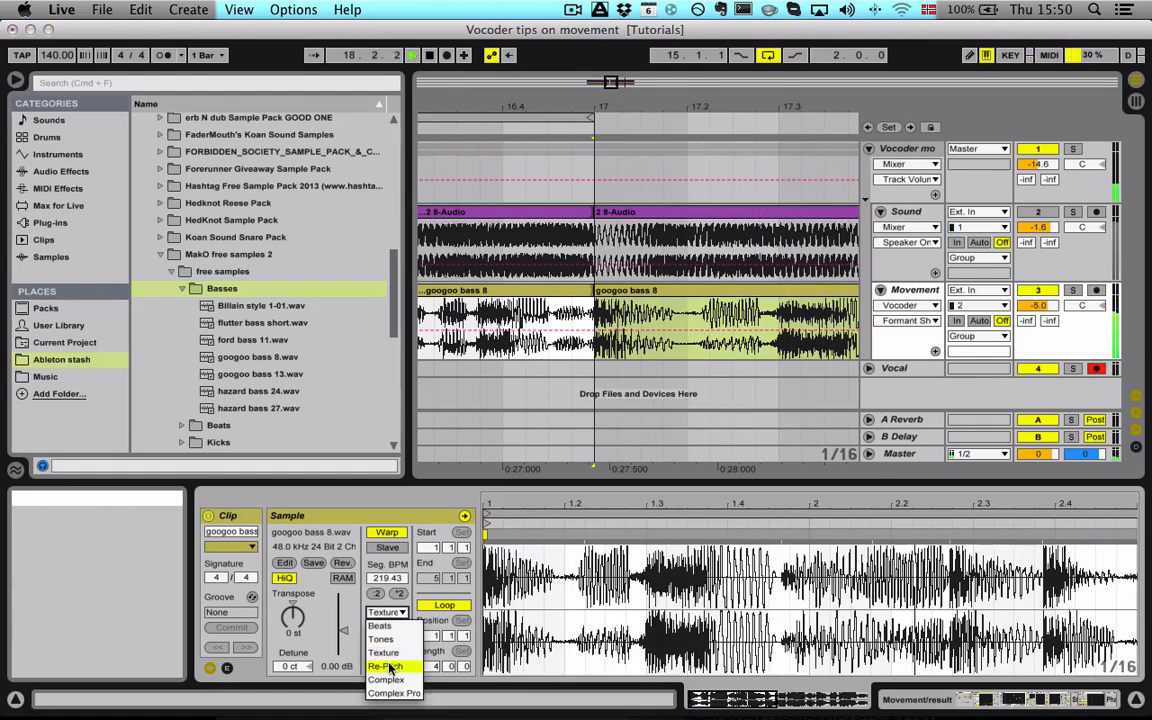
left_click(392, 660)
key("space")
key("space")
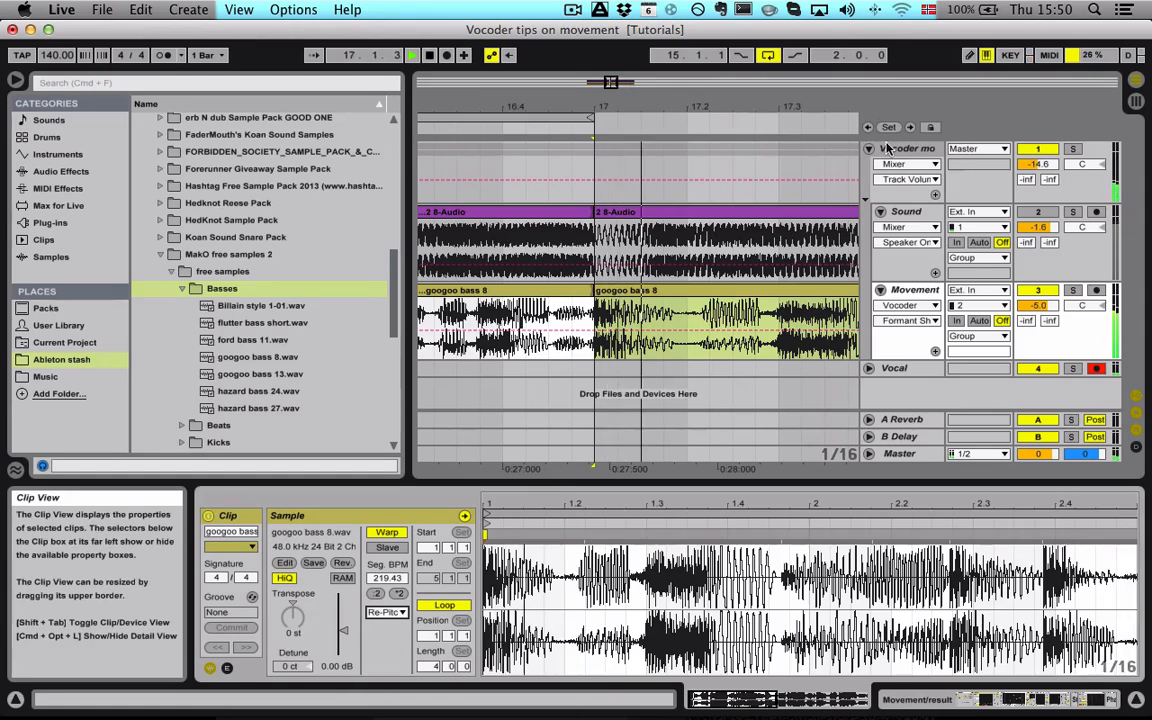
Step: Extend both duplicated clips on the Sound and Movement tracks past bar 19
scroll(764, 216, "right", 5)
left_click_drag(636, 81, 636, 62)
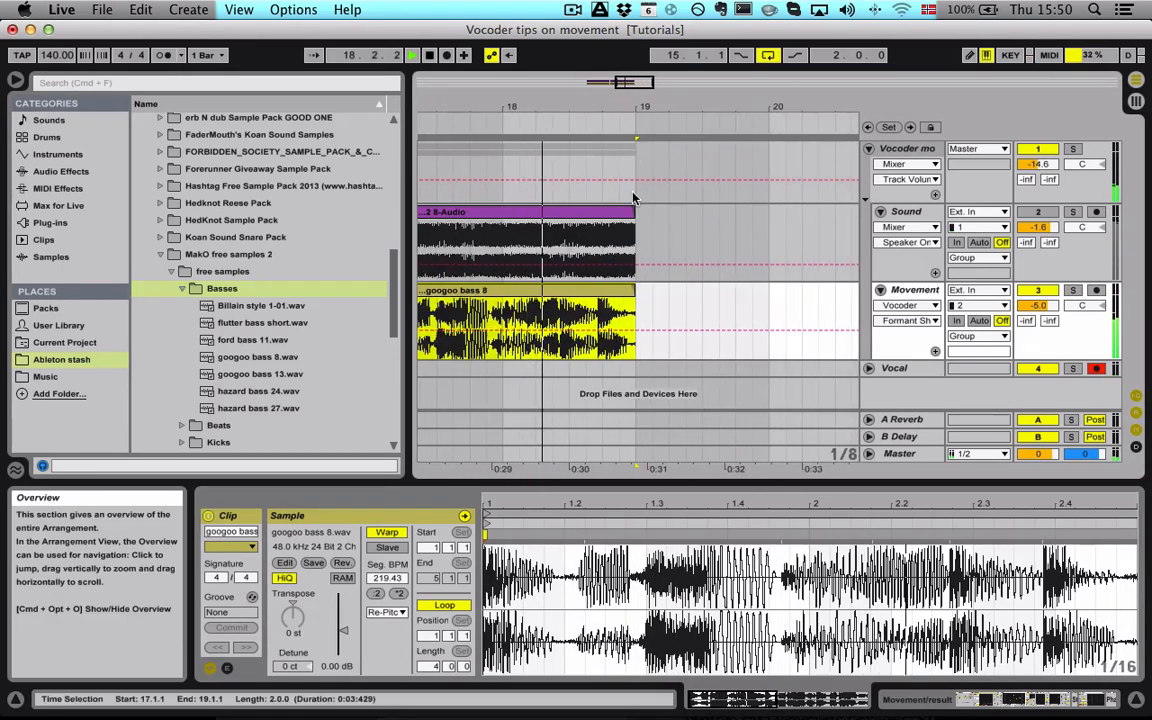
left_click(627, 212)
left_click(618, 290, "shift")
left_click_drag(635, 213, 900, 218)
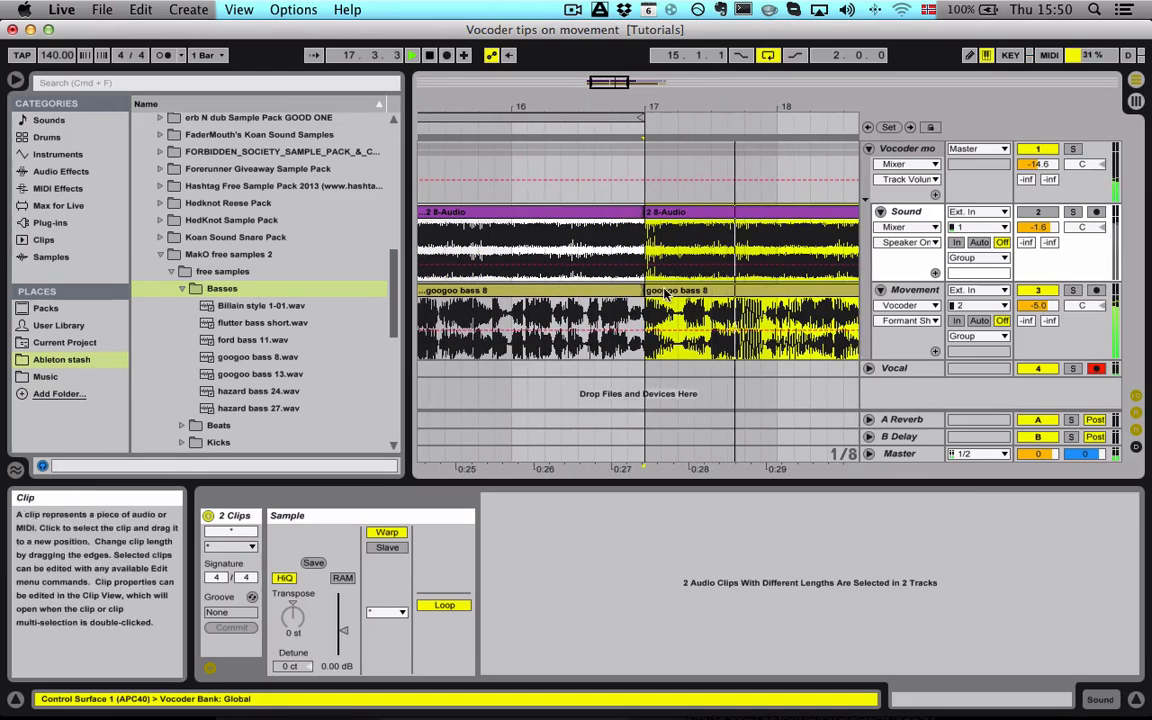
Step: Try the Complex and Tones warp modes on the extended googoo bass 8 clip and adjust the grain size
left_click(688, 290)
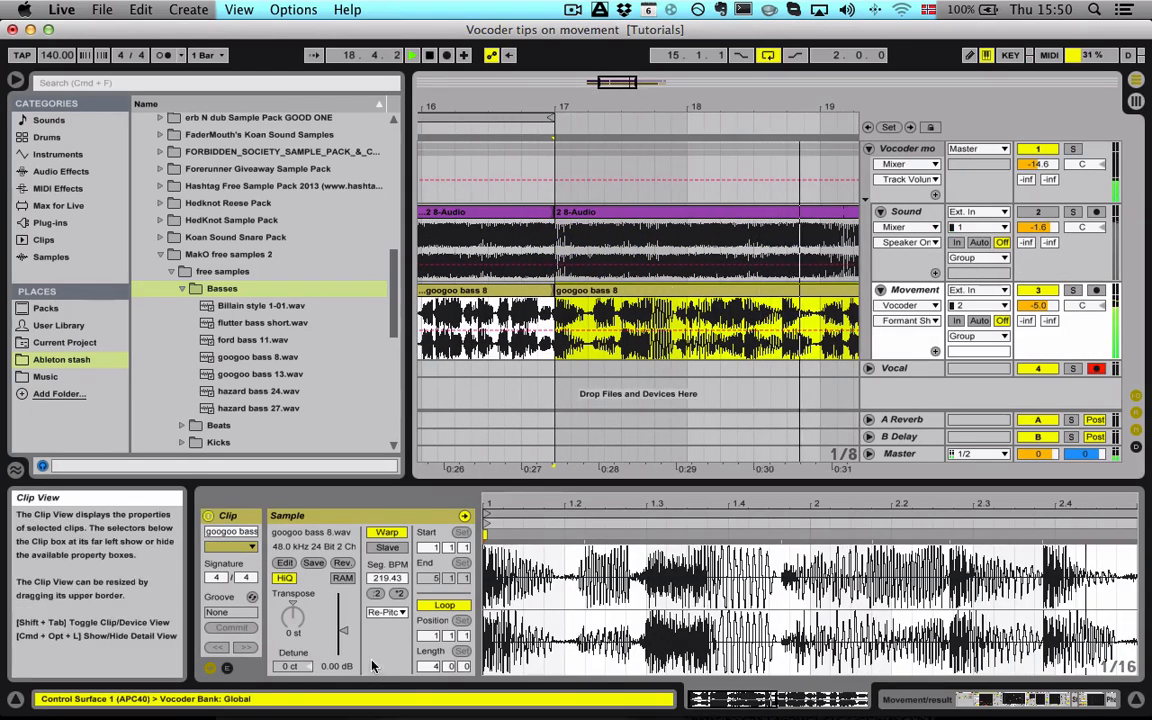
left_click(386, 611)
left_click(386, 680)
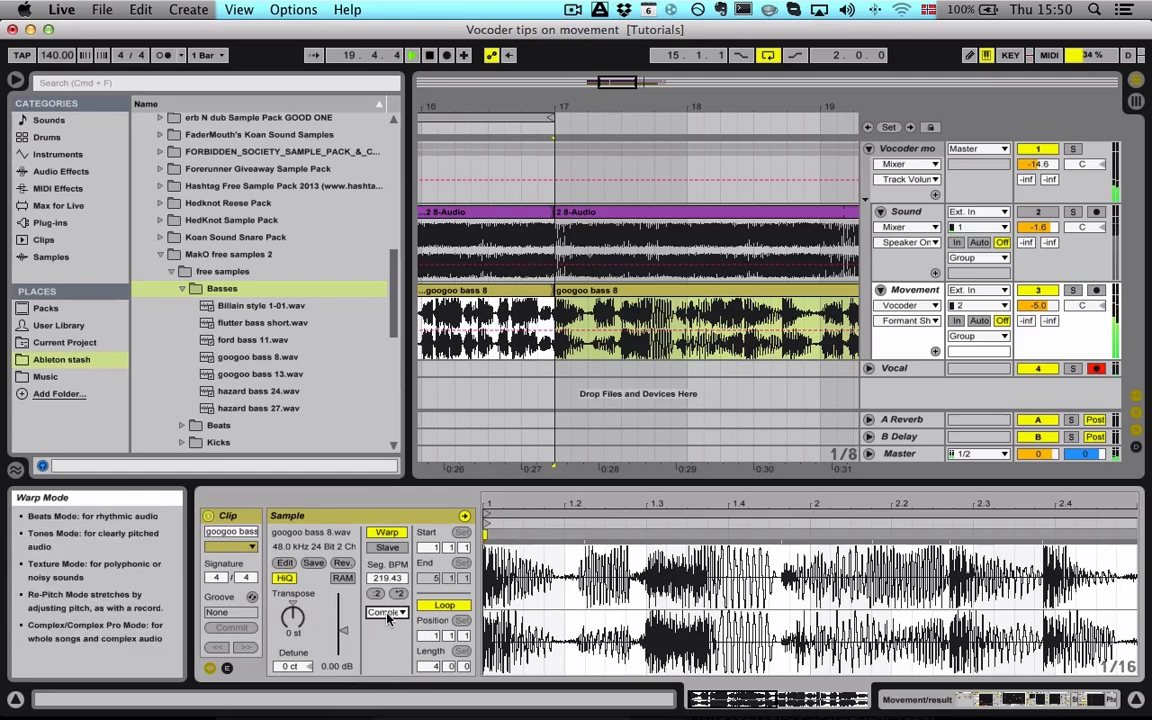
left_click(388, 613)
left_click(384, 640)
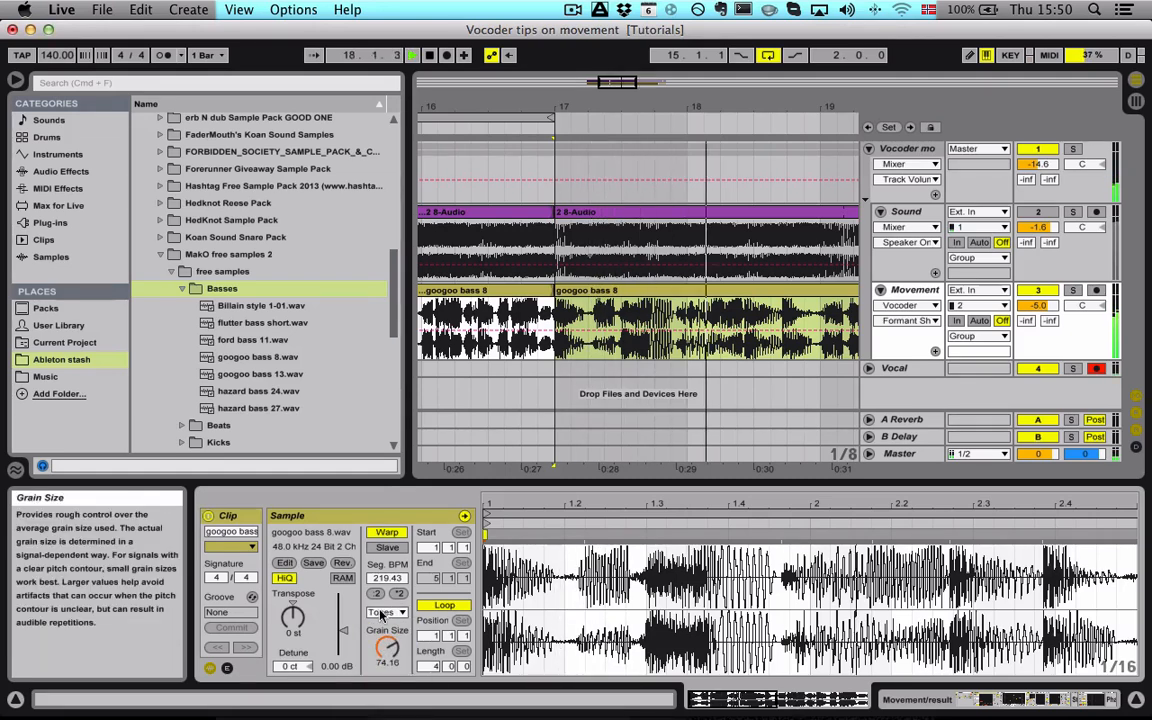
left_click(388, 612)
left_click(392, 642)
left_click_drag(392, 642, 392, 611)
Step: Transpose the extended googoo bass 8 clip to -4 st and set its warp mode to Re-Pitch during playback
key("space")
key("space")
left_click_drag(298, 621, 292, 594)
left_click(387, 612)
left_click(392, 667)
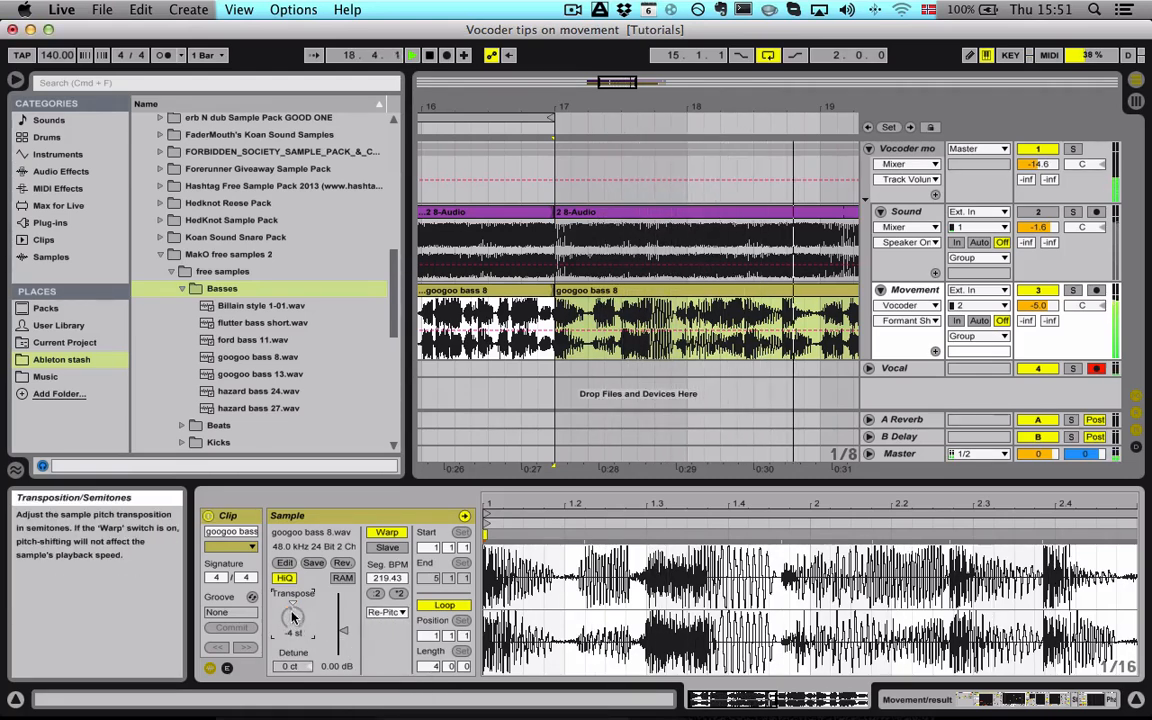
Step: Halve the extended googoo bass 8 clip's segment BPM twice, down to 54.86
left_click(377, 593)
left_click(377, 593)
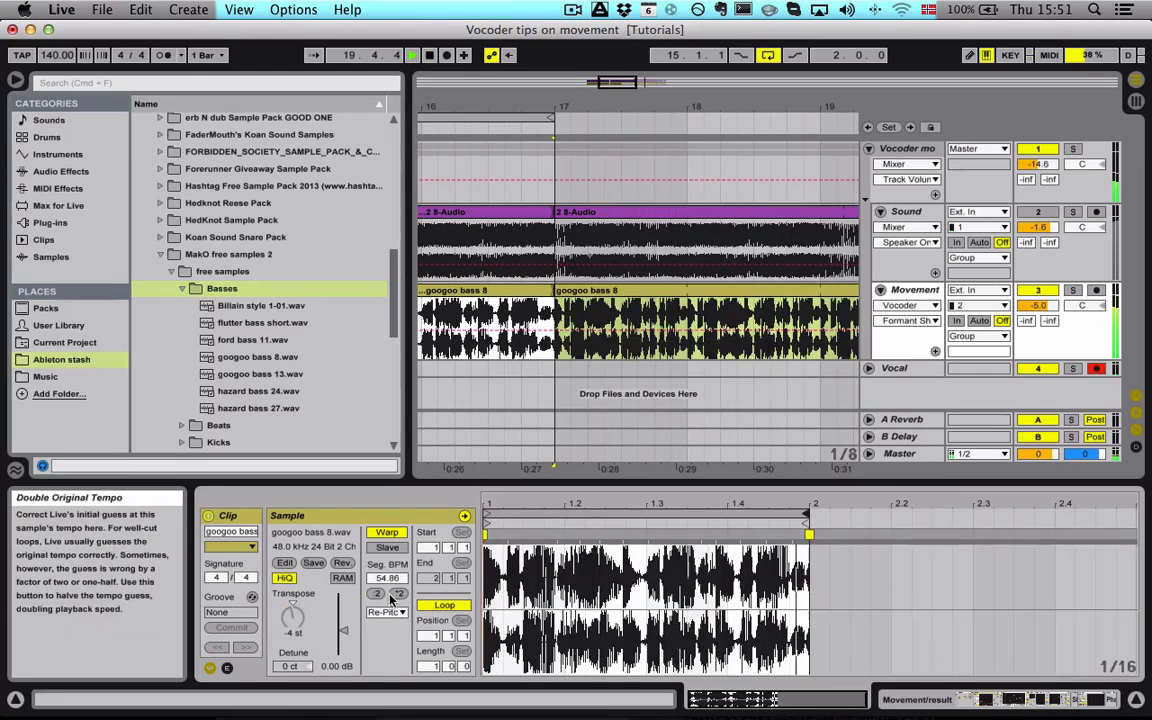
Step: Try the Texture warp mode on the extended googoo bass 8 clip and reset its transposition to 0 st
left_click(387, 612)
left_click(390, 650)
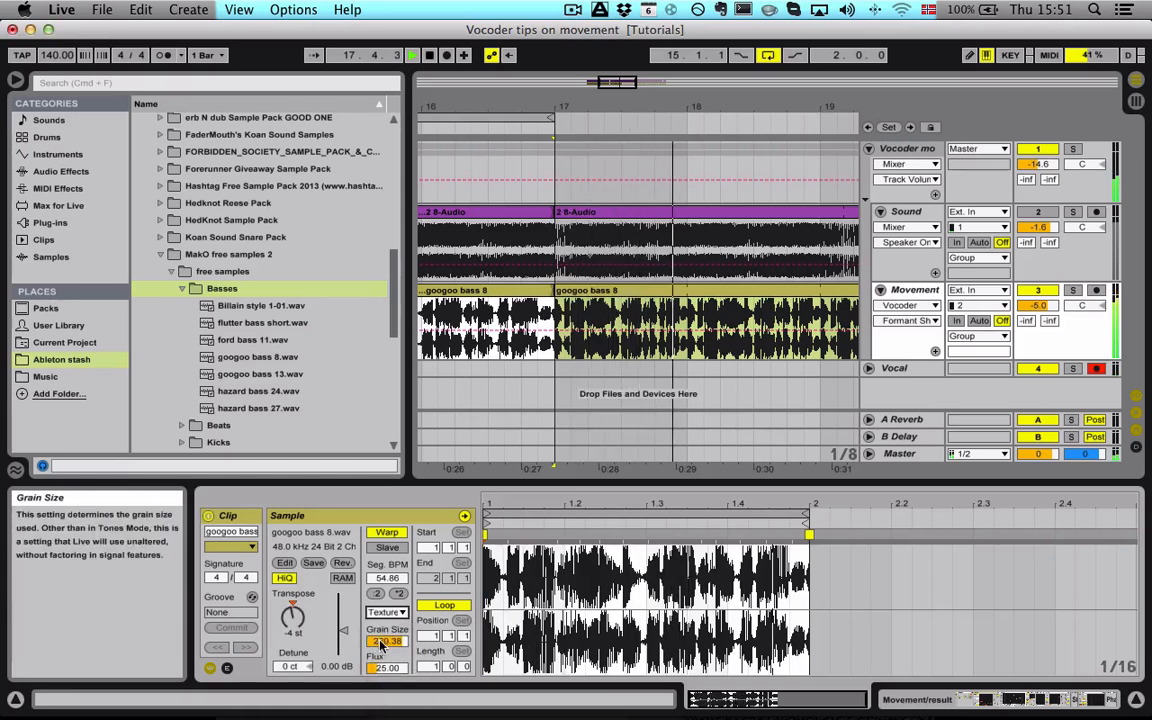
mouse_move(292, 617)
left_mouse_down()
mouse_move(292, 657)
mouse_move(296, 608)
left_mouse_up()
key("Delete")
Step: Set the extended googoo bass 8 clip's warp mode to Beats and double its segment BPM to 109.71
left_click(387, 612)
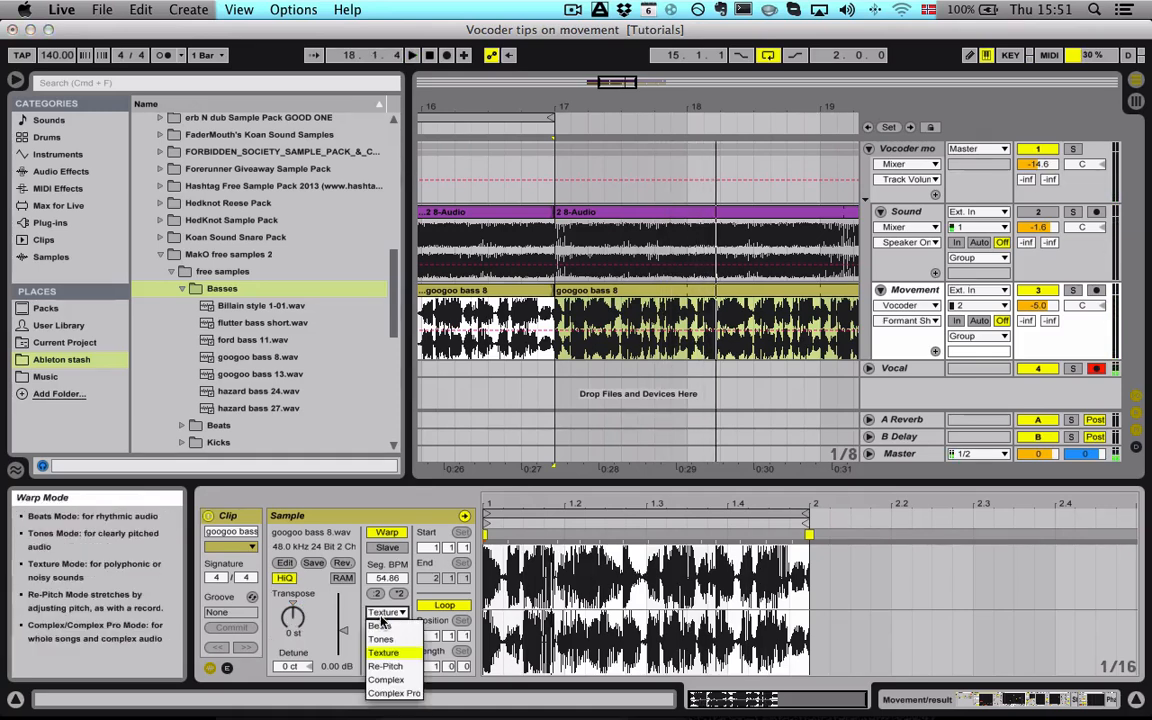
left_click(386, 620)
left_click(399, 594)
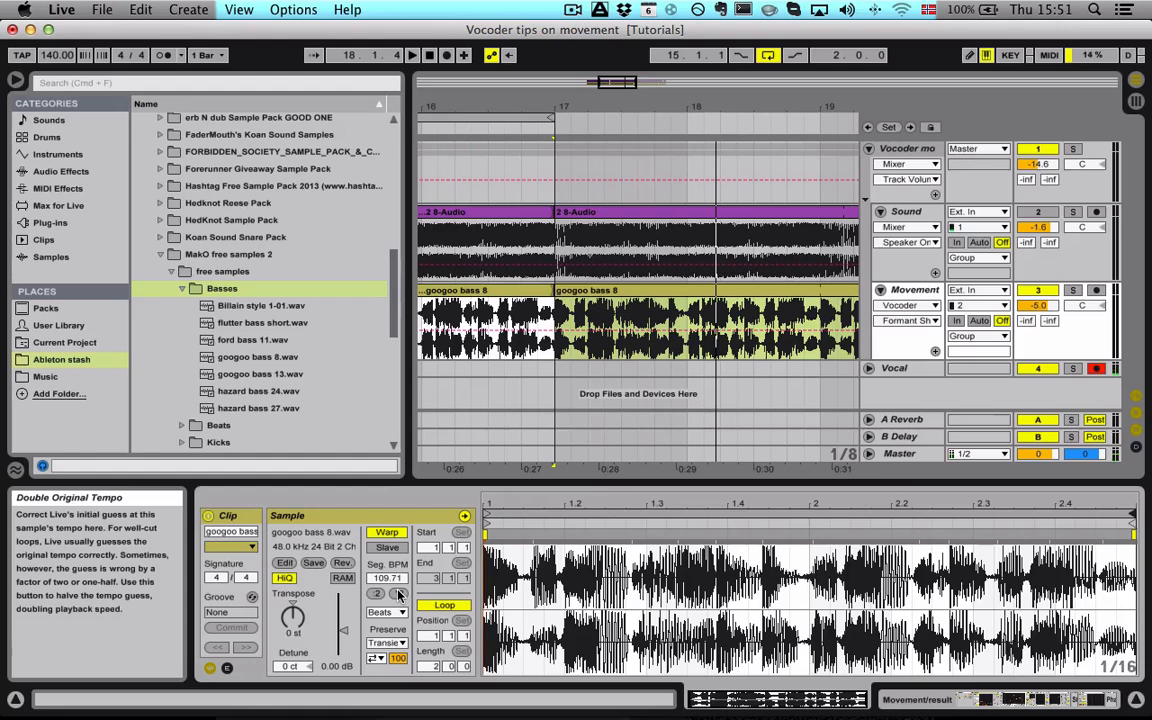
Step: Split the extended googoo bass 8 clip on the Movement track at 17.2.1 and 17.2.4
mouse_move(624, 82)
left_mouse_down()
mouse_move(668, 88)
mouse_move(623, 84)
left_mouse_up()
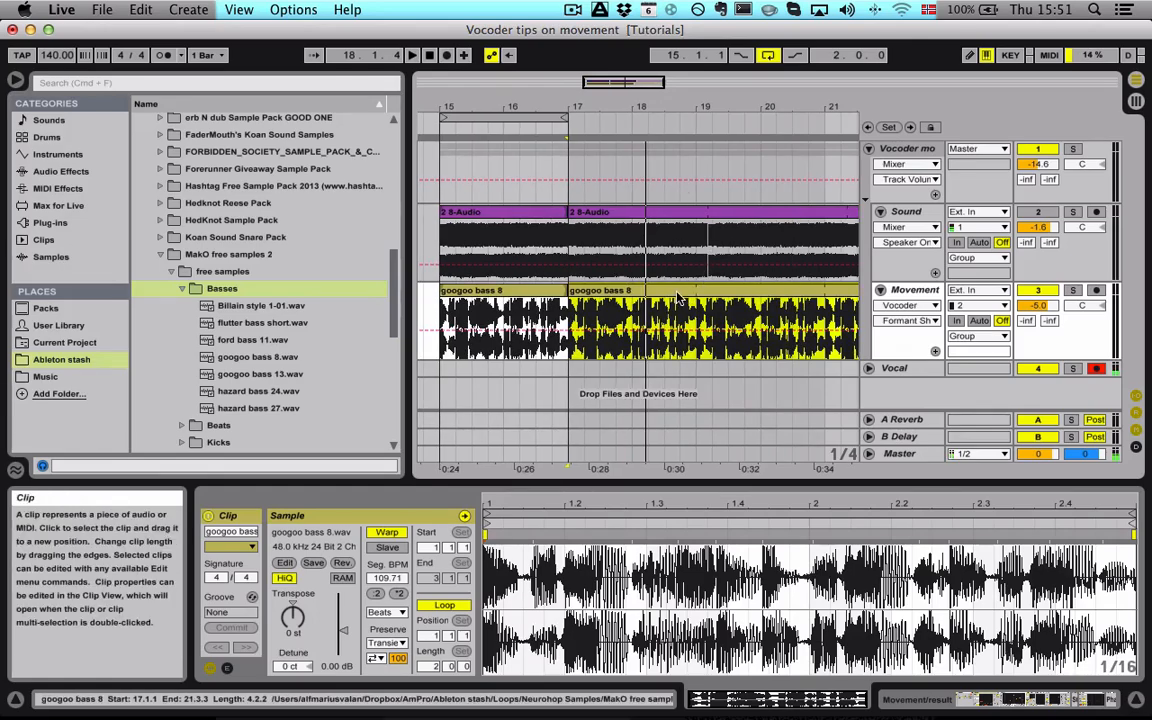
mouse_move(626, 82)
left_mouse_down()
mouse_move(617, 100)
mouse_move(613, 82)
left_mouse_up()
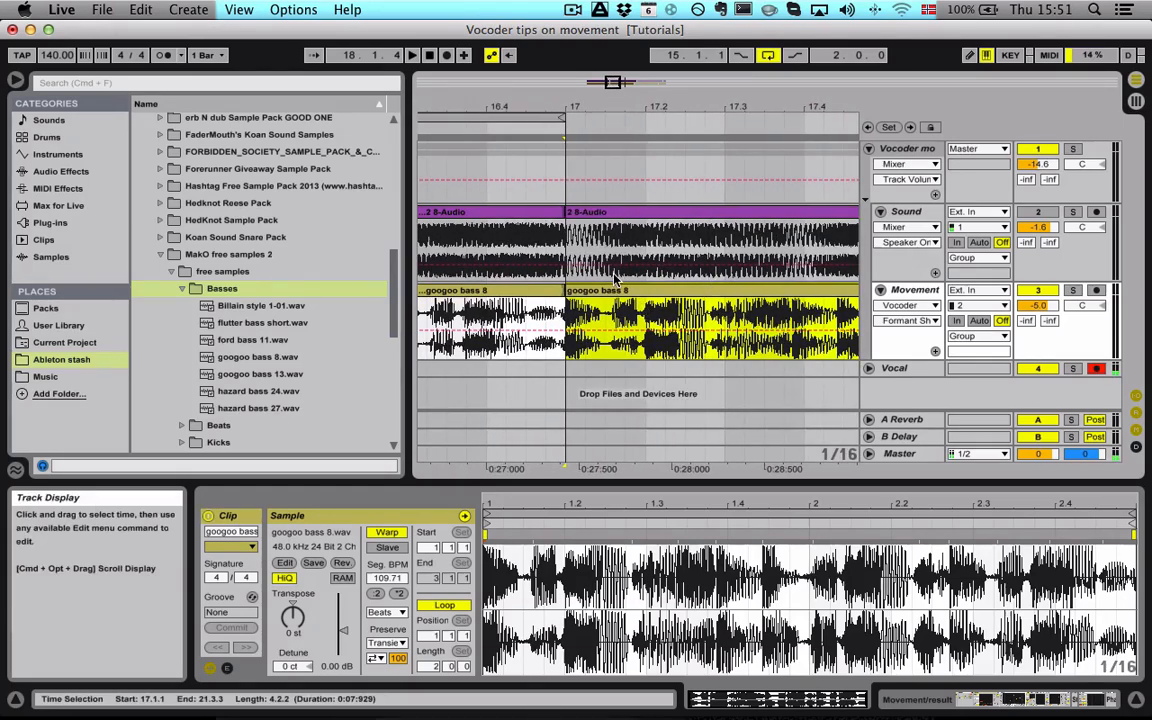
scroll(591, 292, "right", 3)
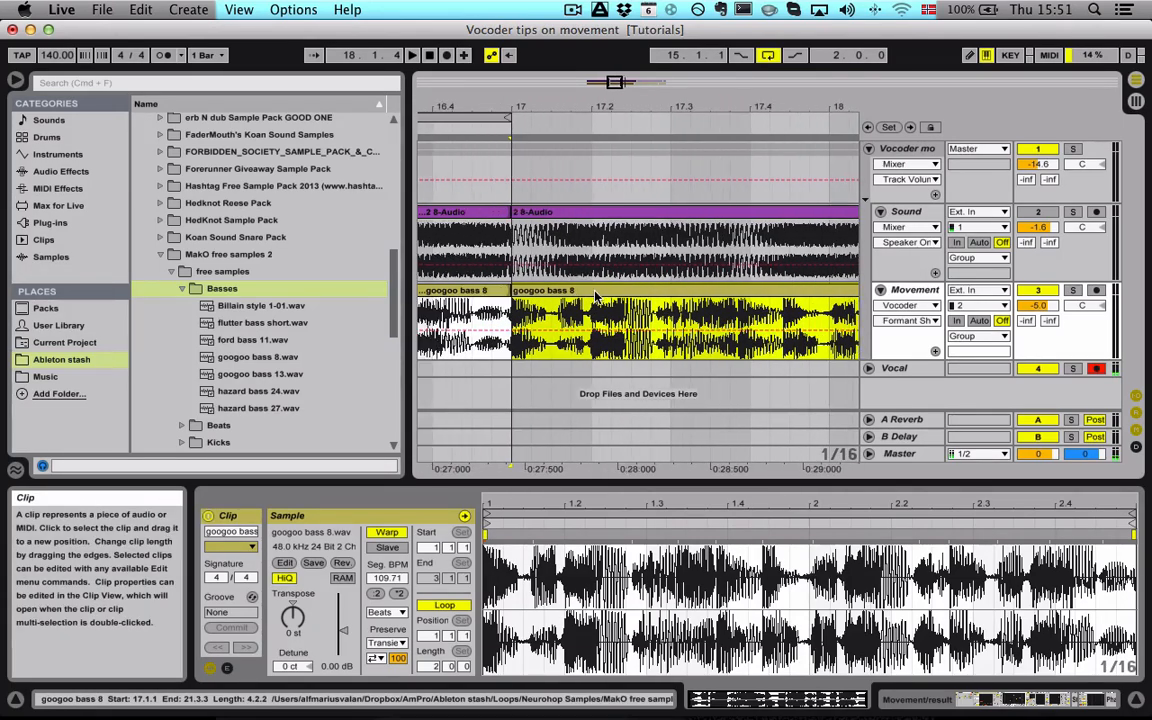
left_click(543, 303)
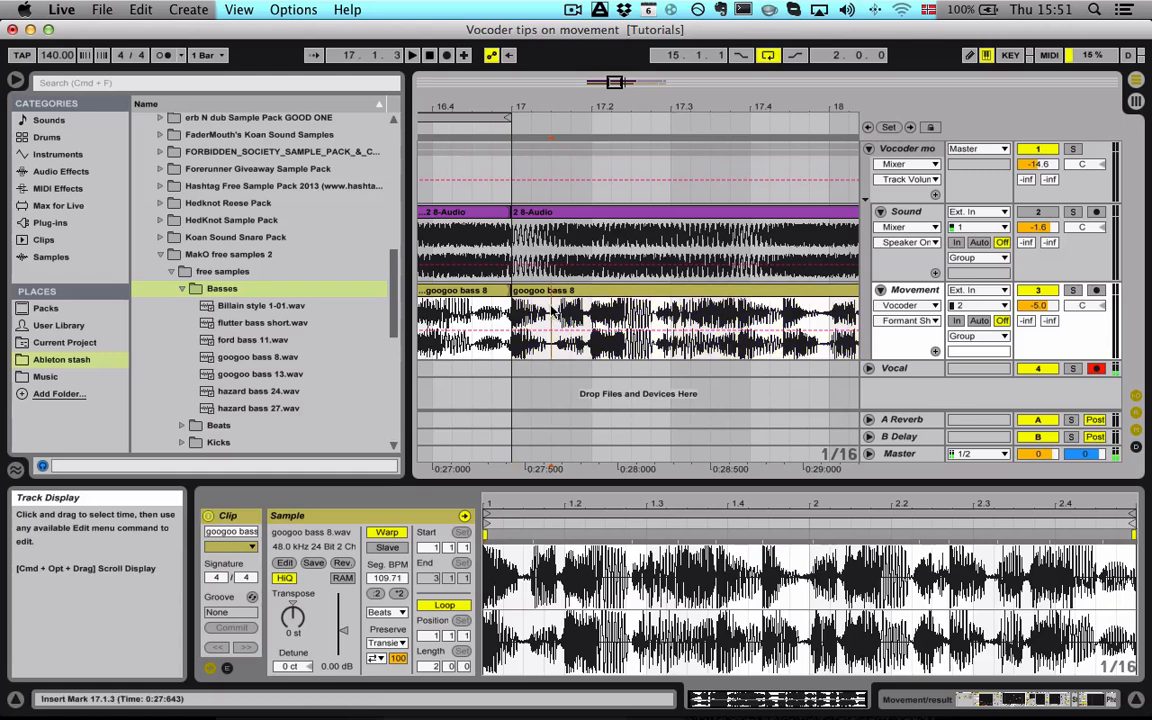
left_click(541, 295)
left_click_drag(594, 309, 651, 316)
key("super+e")
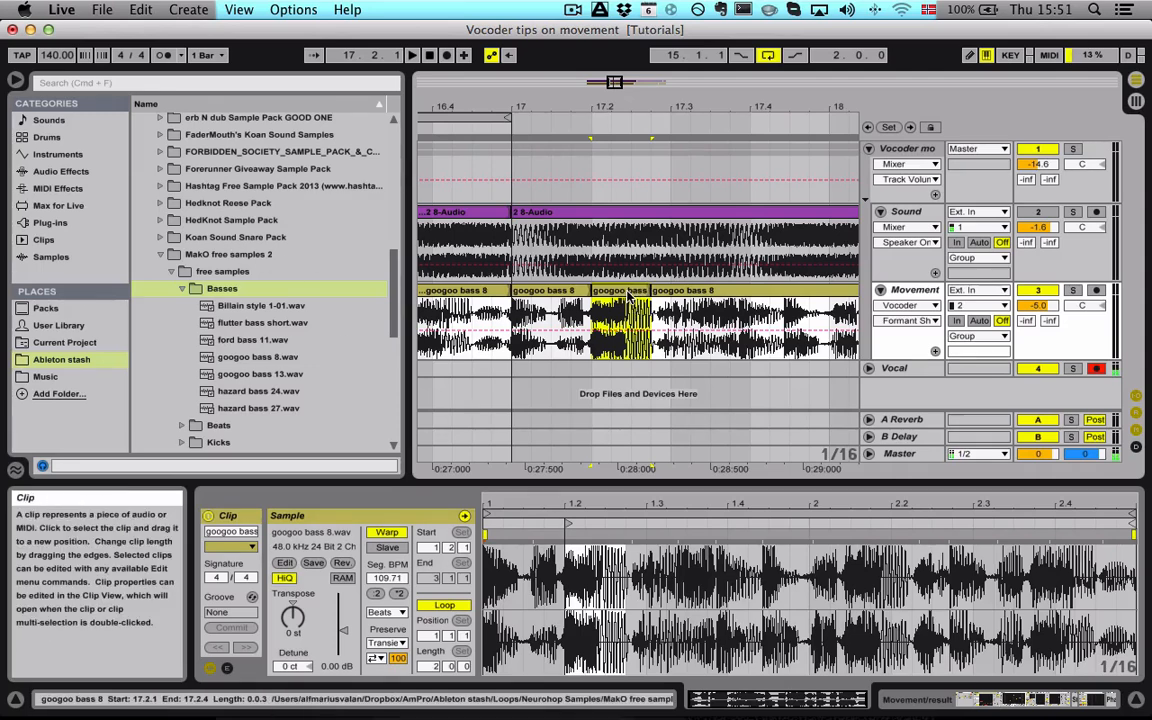
Step: Show the available Instruments in the browser
scroll(697, 302, "right", 3)
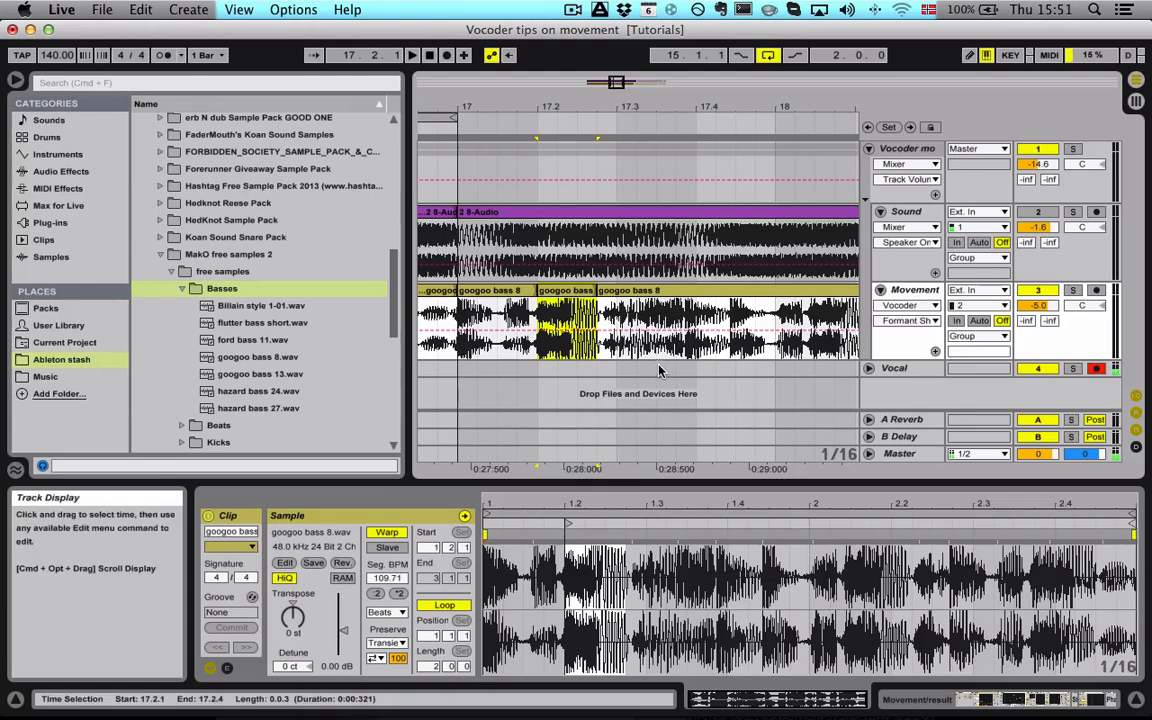
left_click(85, 155)
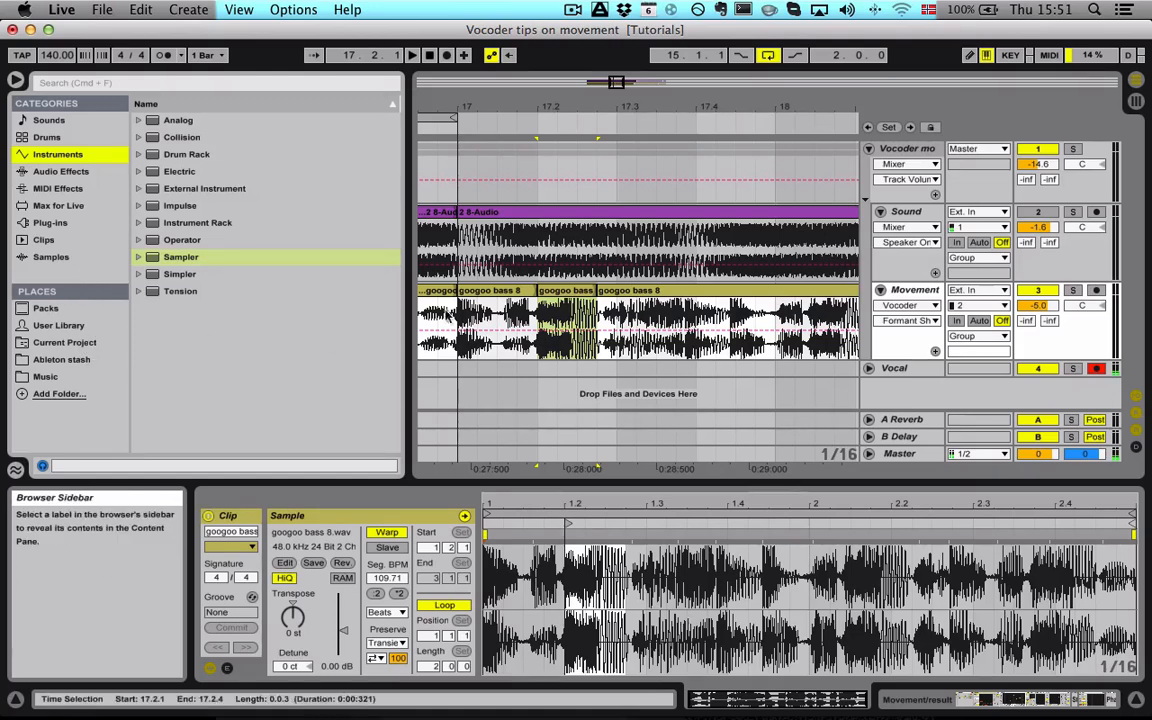
Step: Examine the split googoo bass 8 pieces on the Movement track from bar 17 through bar 21
left_click(482, 294)
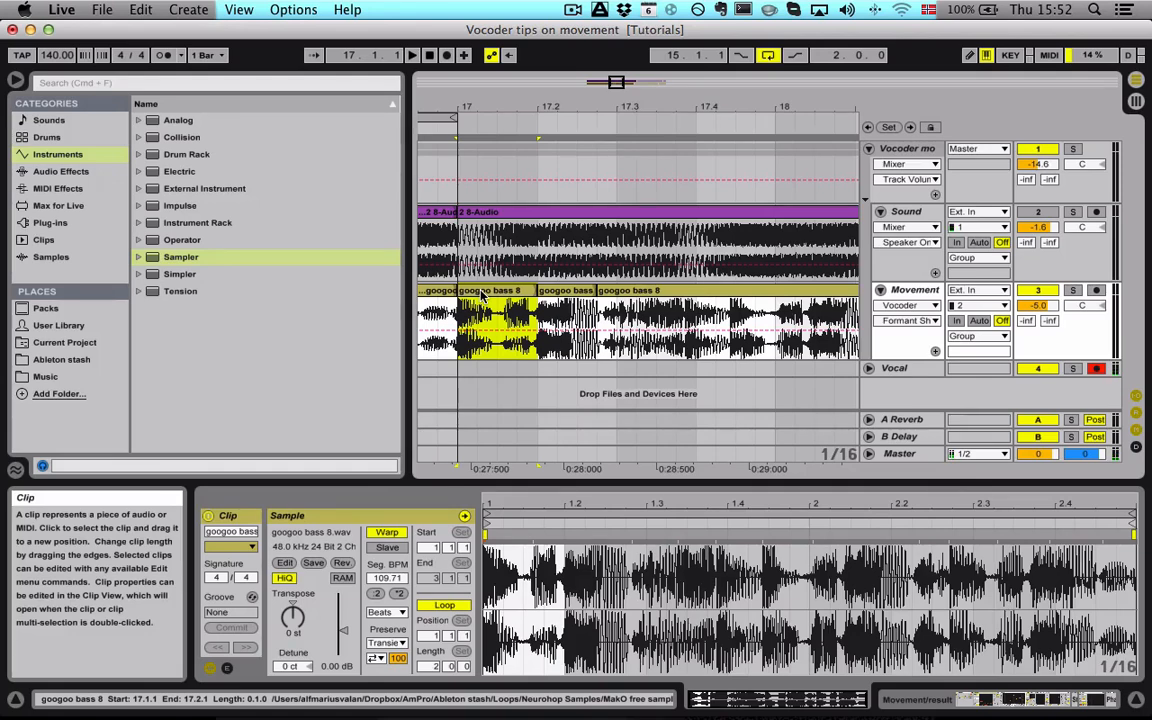
scroll(545, 308, "right", 2)
scroll(562, 308, "left", 4)
scroll(543, 293, "right", 1)
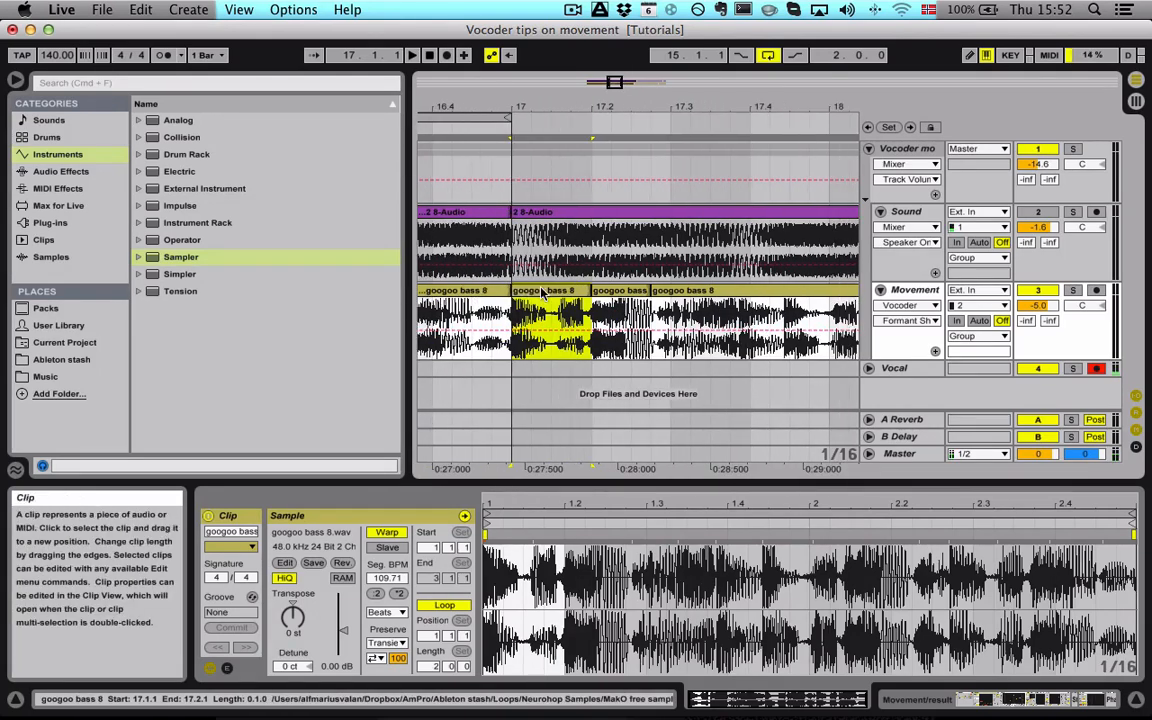
left_click(622, 290)
left_click(671, 291)
scroll(640, 314, "right", 6)
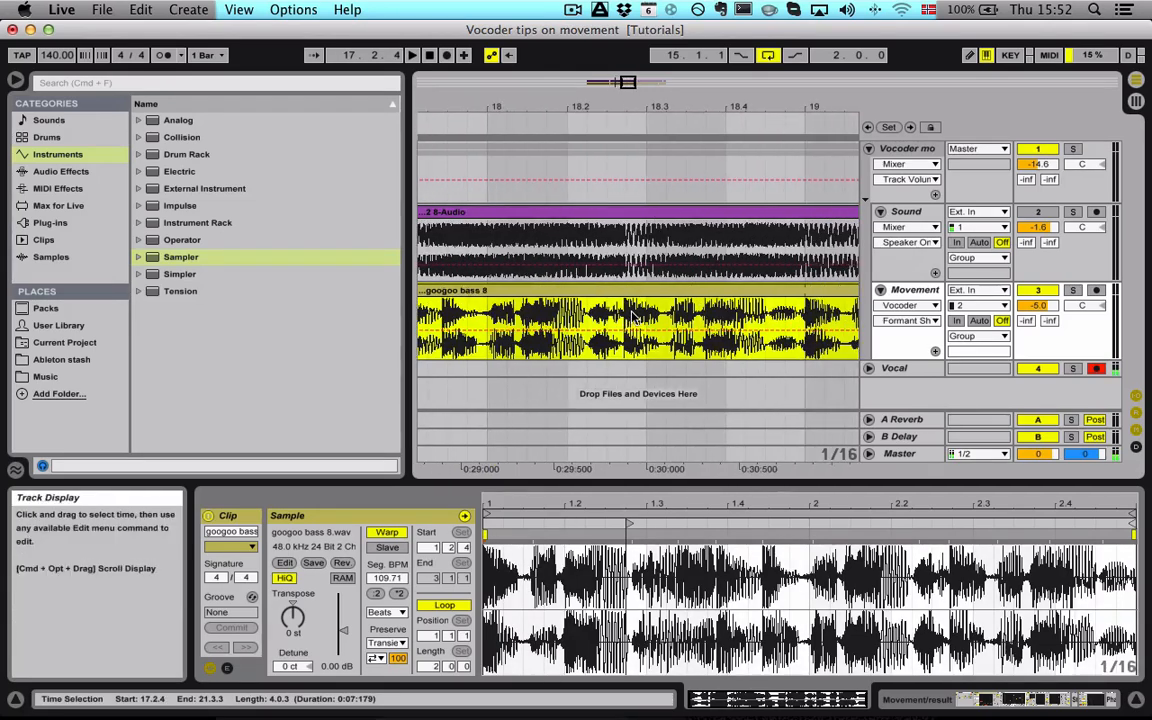
scroll(537, 313, "left", 6)
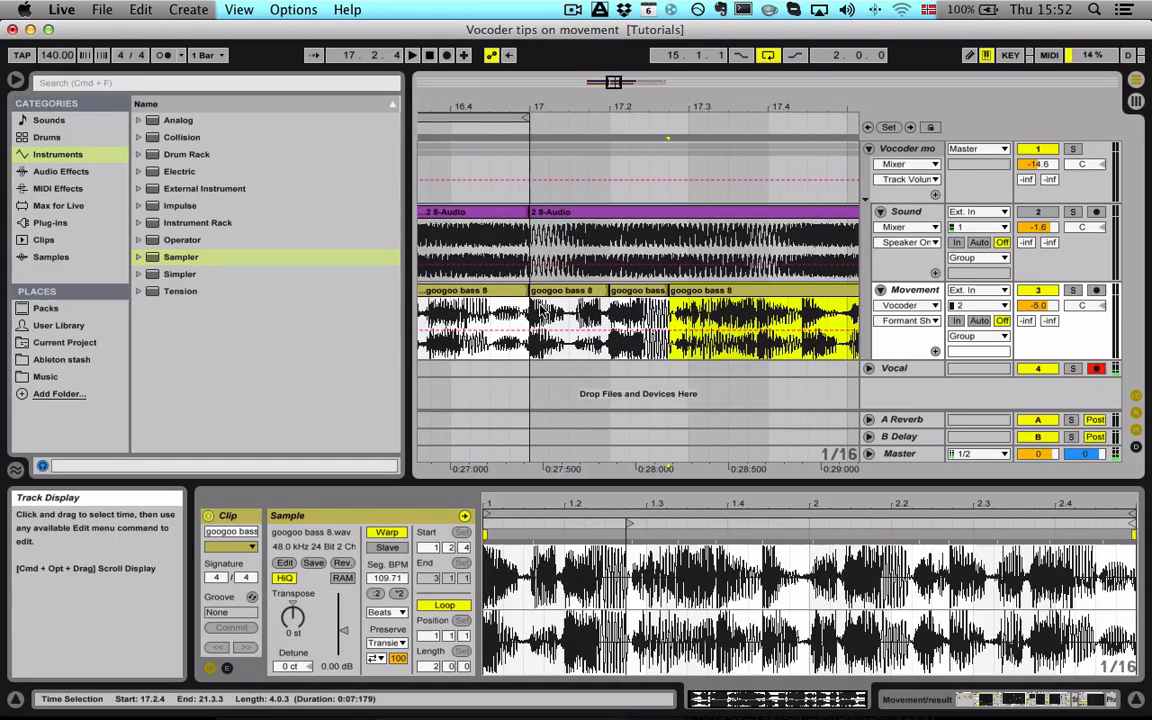
scroll(540, 313, "right", 15)
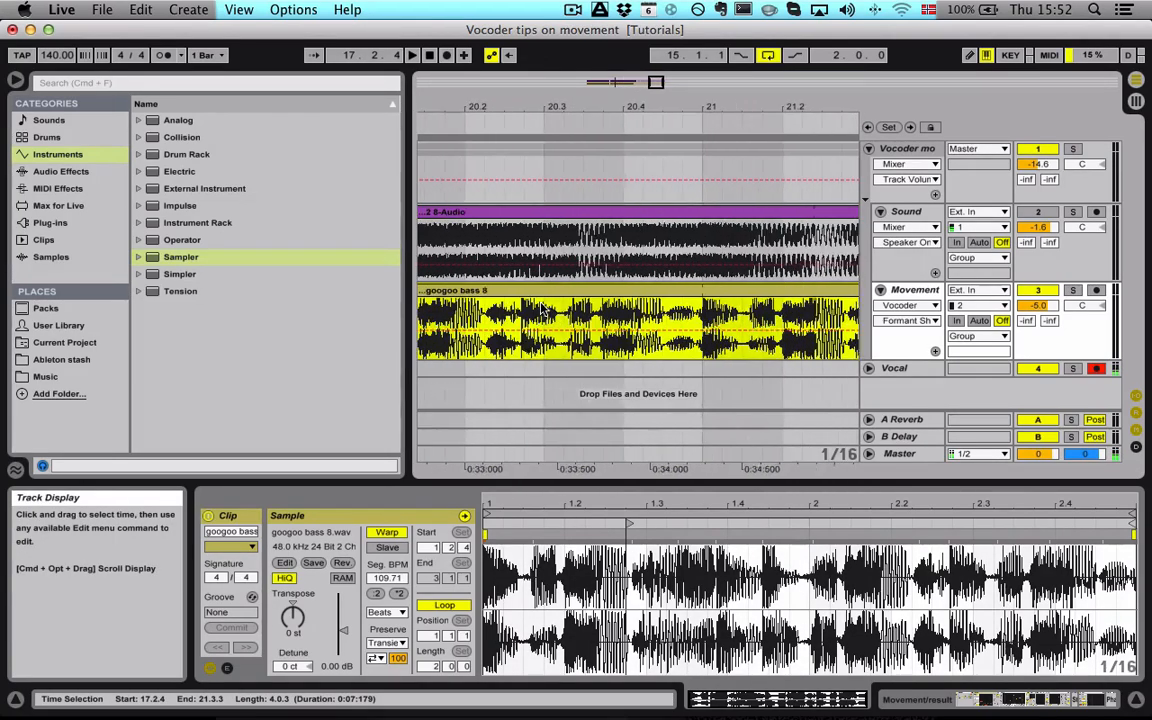
scroll(540, 310, "left", 13)
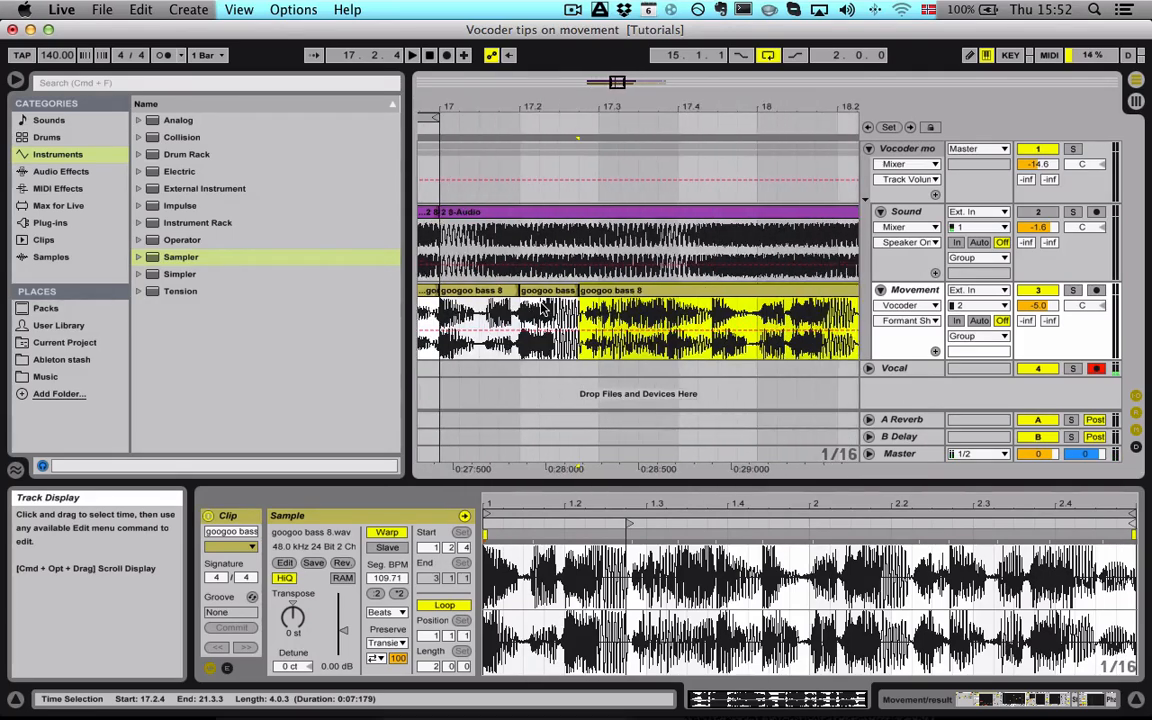
left_click(505, 293)
left_click(548, 291)
left_click(600, 291)
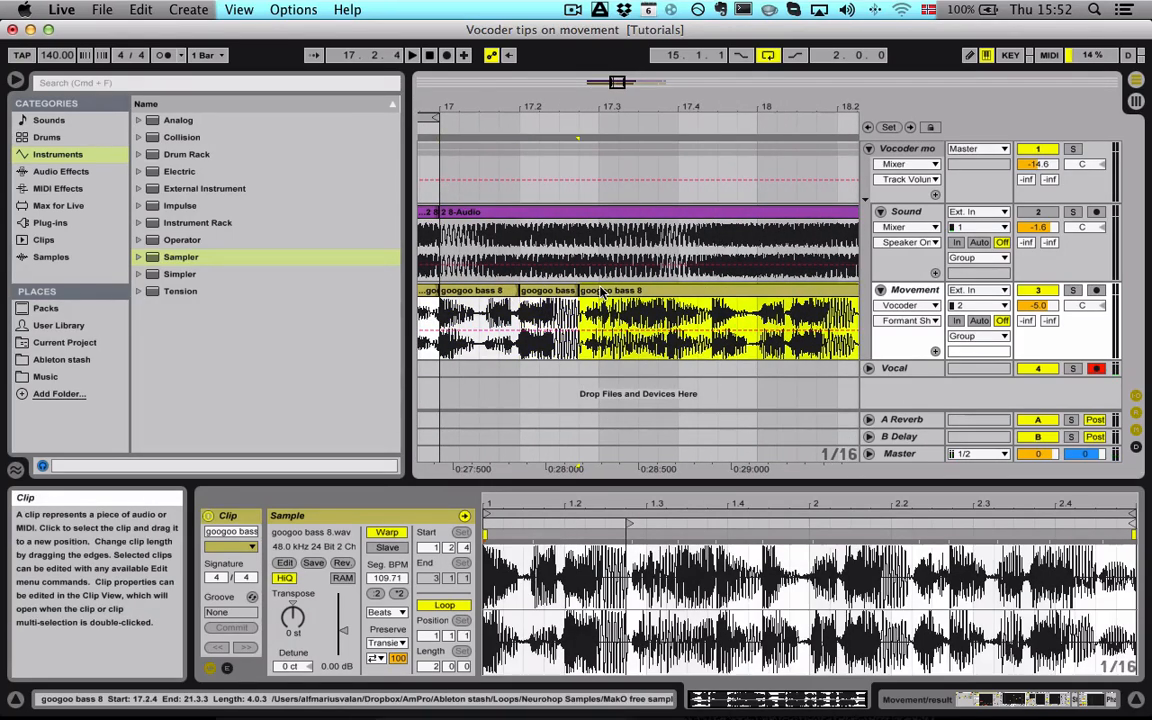
scroll(630, 310, "right", 3)
scroll(630, 311, "right", 5)
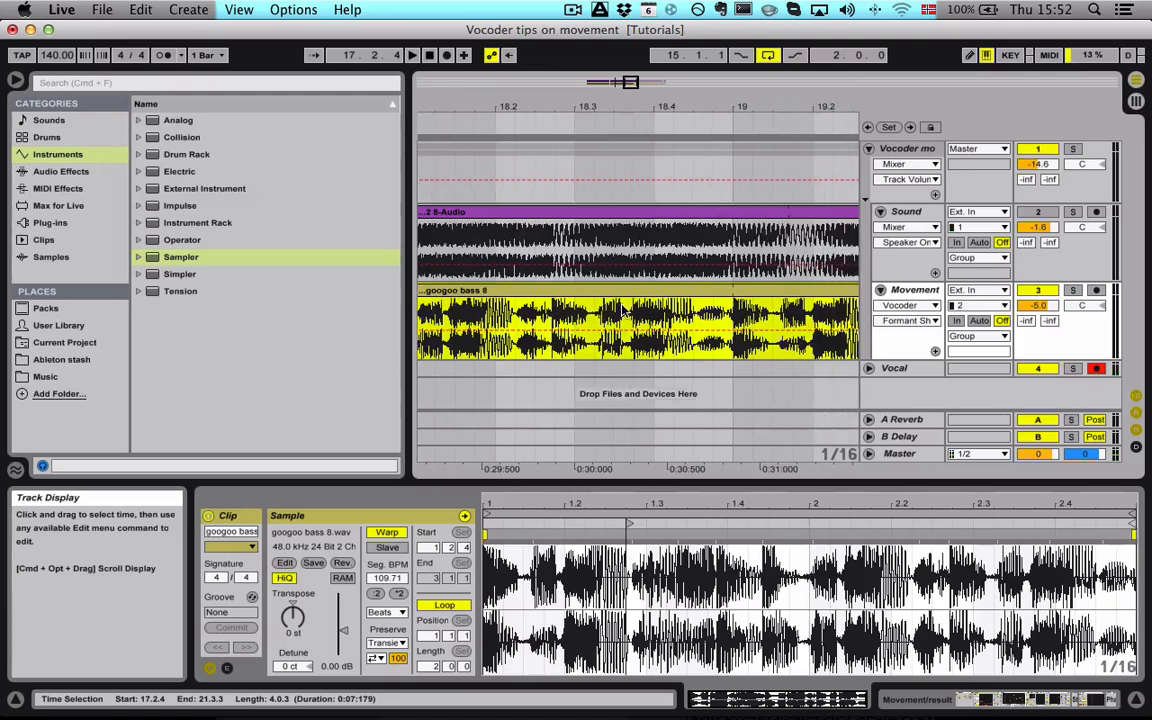
scroll(620, 311, "left", 2)
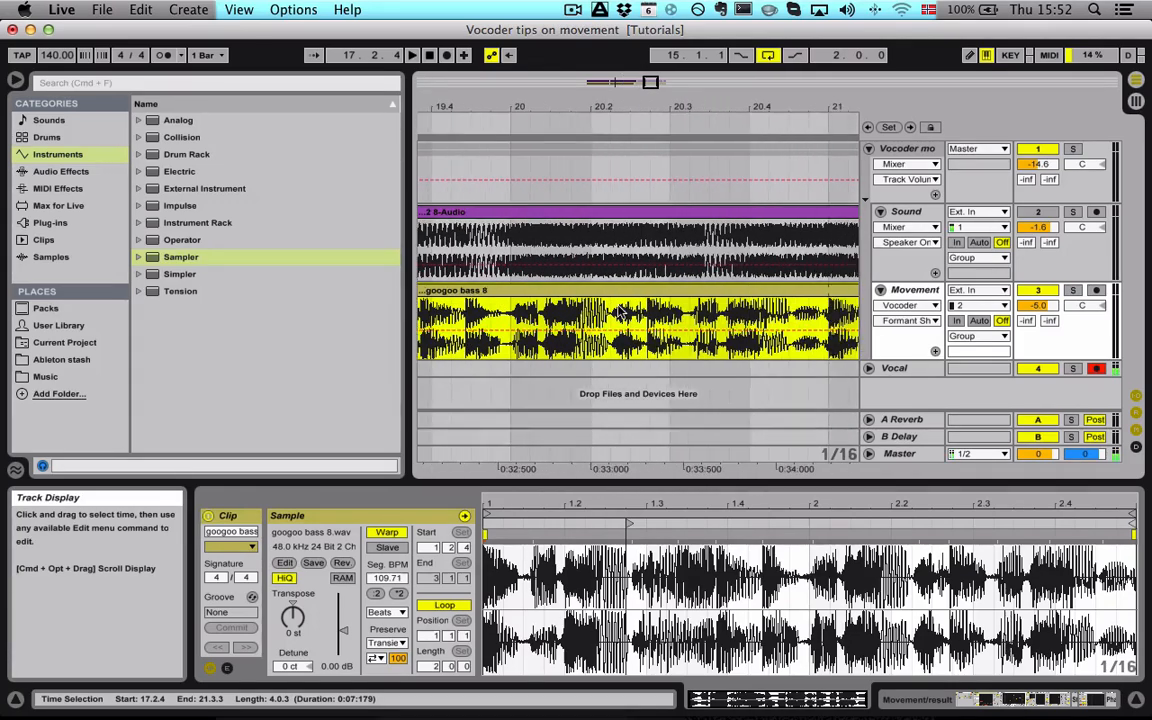
scroll(627, 310, "left", 7)
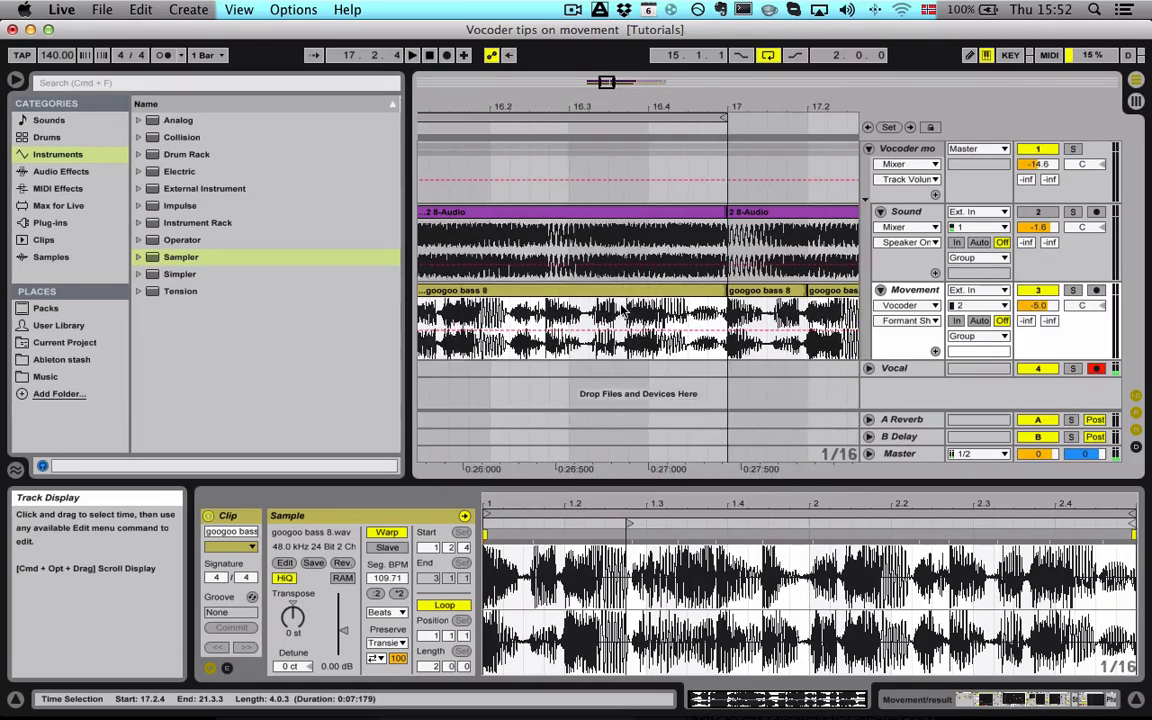
left_click_drag(619, 83, 618, 109)
left_click(610, 320)
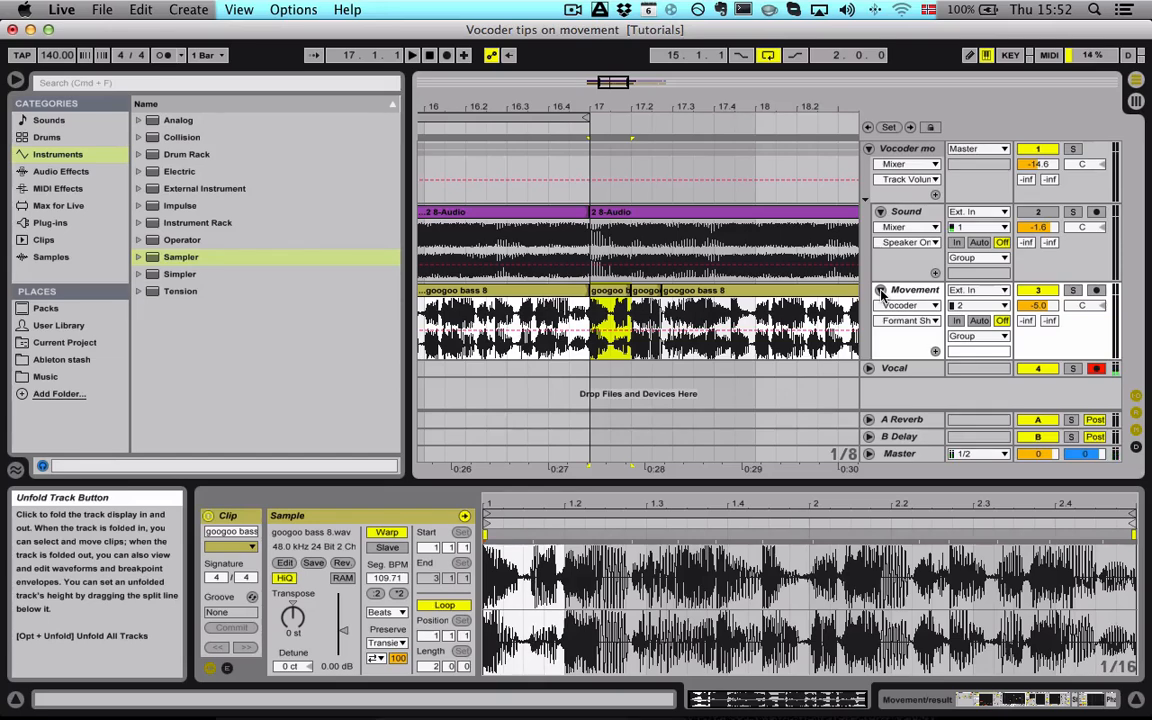
Step: Review the Sound and Movement clips across the whole arrangement and switch to the Session View
left_click(633, 229)
scroll(633, 231, "right", 10)
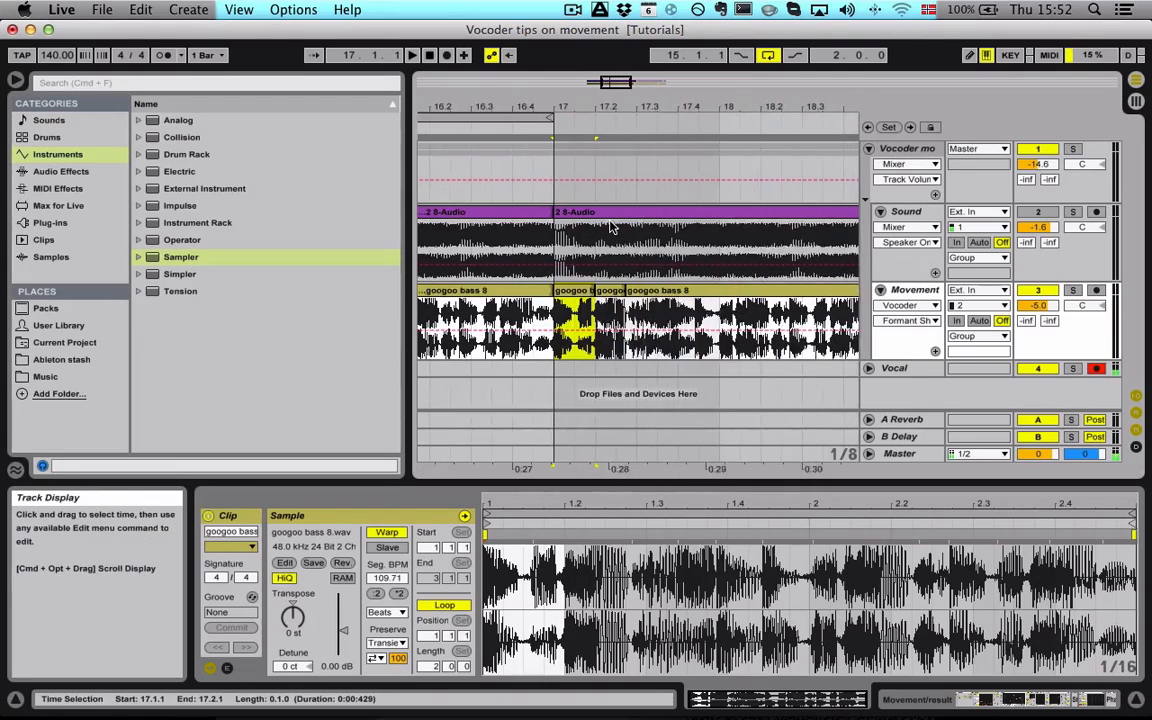
left_click_drag(658, 84, 630, 40)
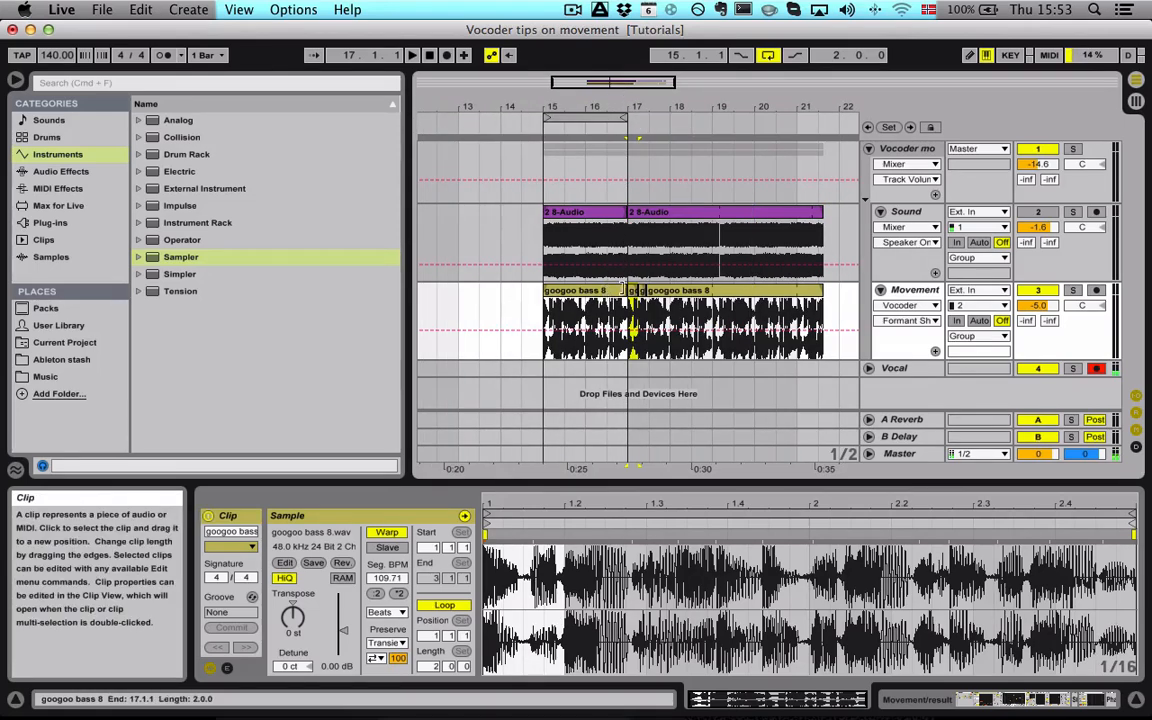
left_click(656, 290)
left_click(614, 290)
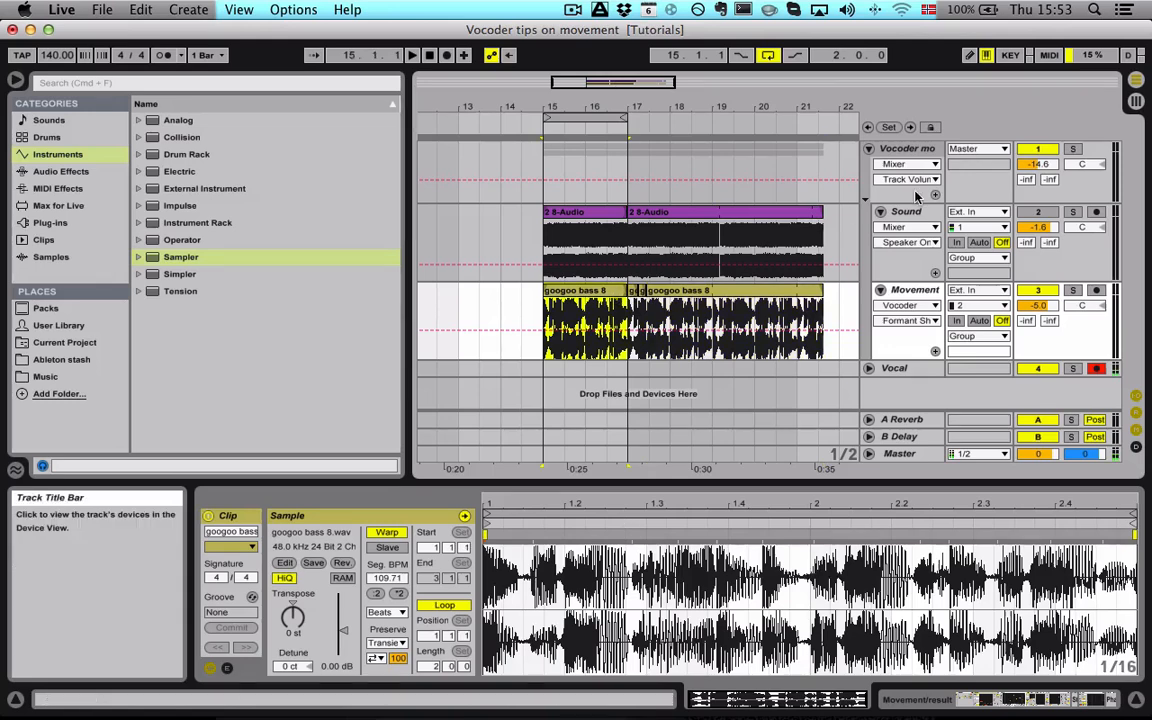
scroll(731, 301, "right", 5)
scroll(731, 301, "left", 2)
scroll(731, 301, "left", 3)
scroll(738, 234, "right", 1)
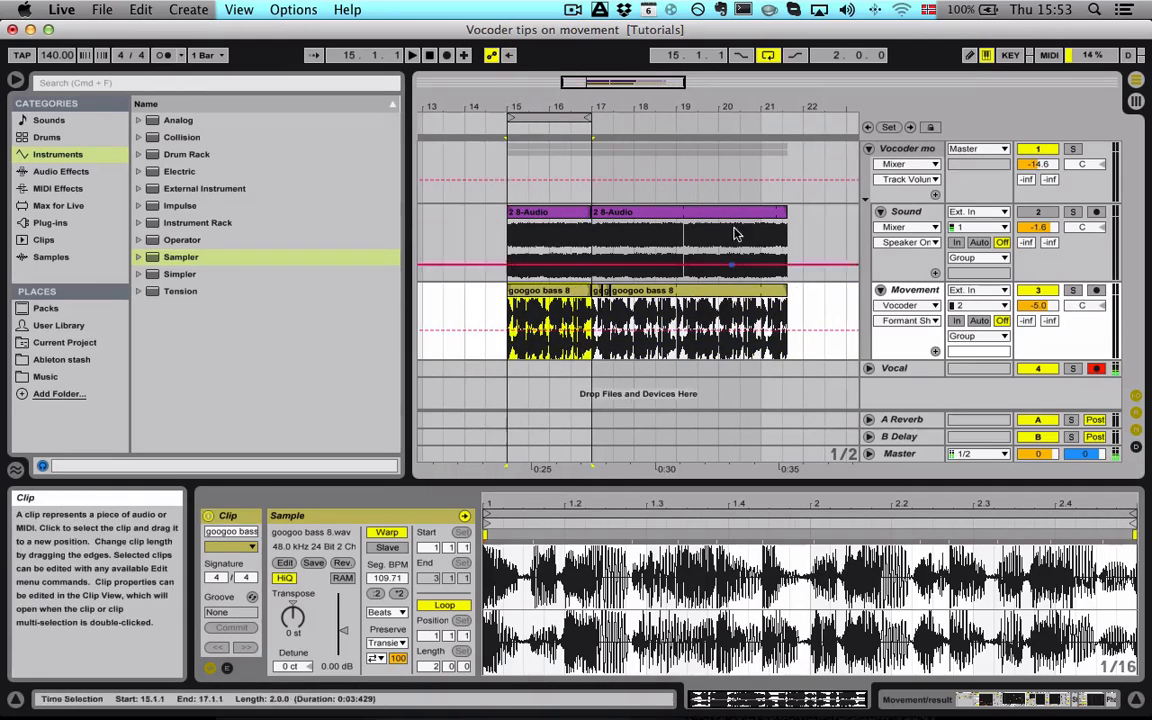
left_click(1136, 102)
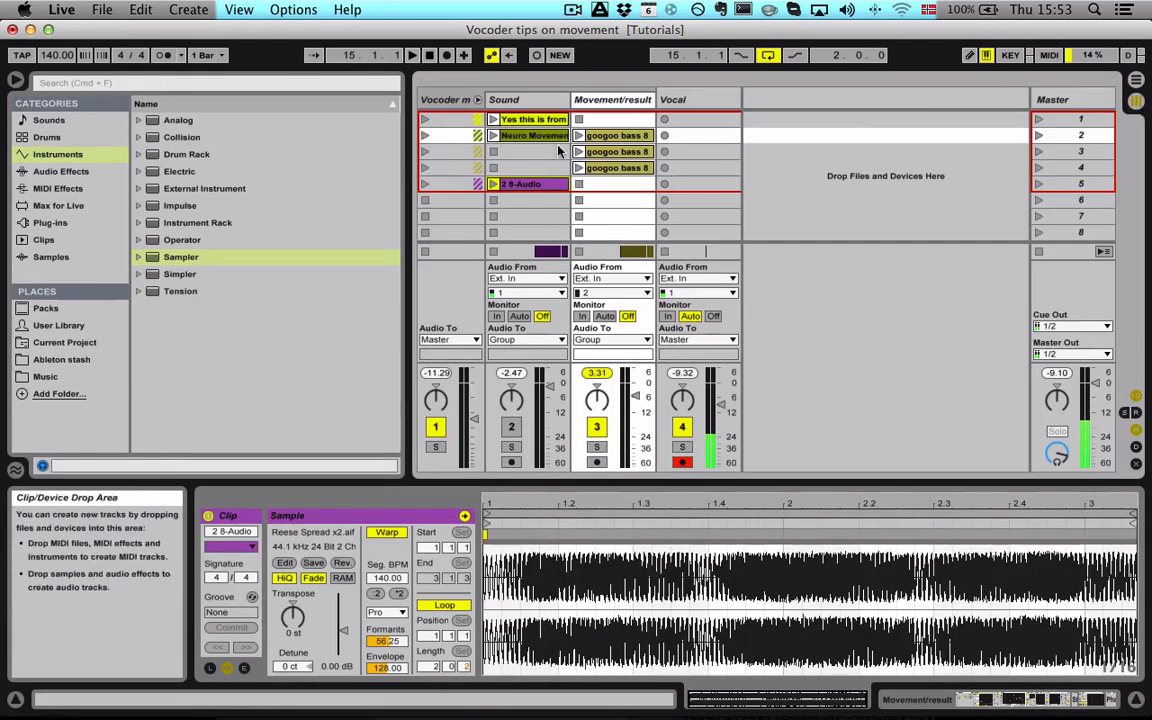